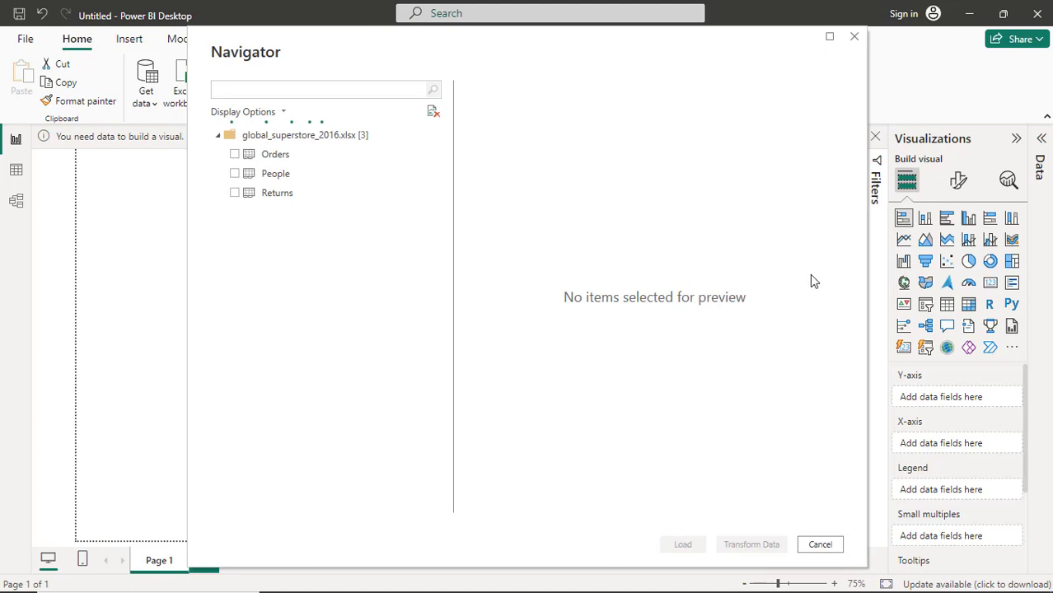
Step: Select the Orders sheet of global_superstore_2016.xlsx, review its preview columns, and load it into the report
click(234, 155)
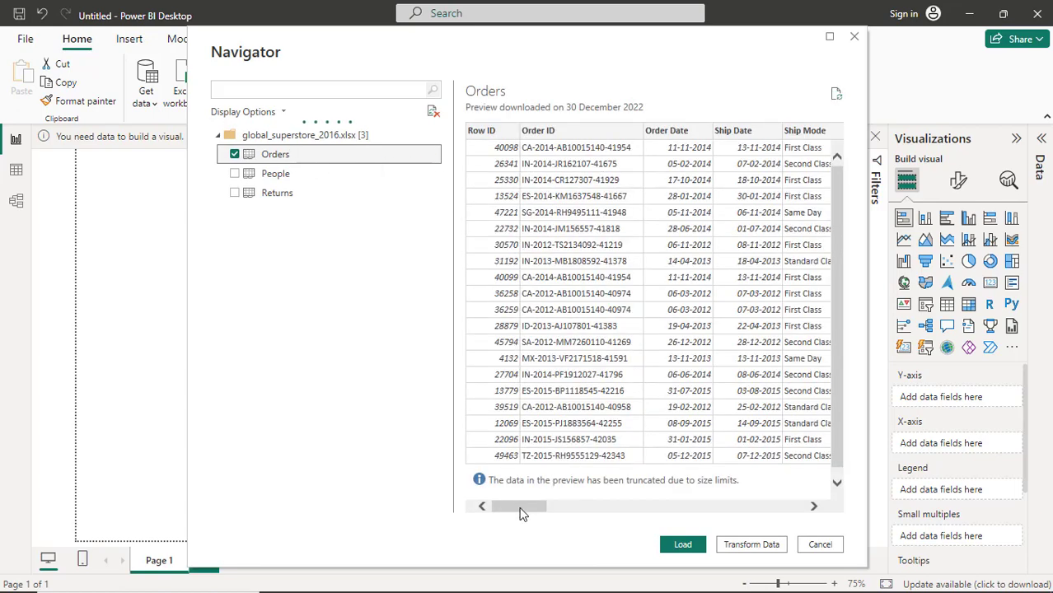
drag(520, 514, 762, 499)
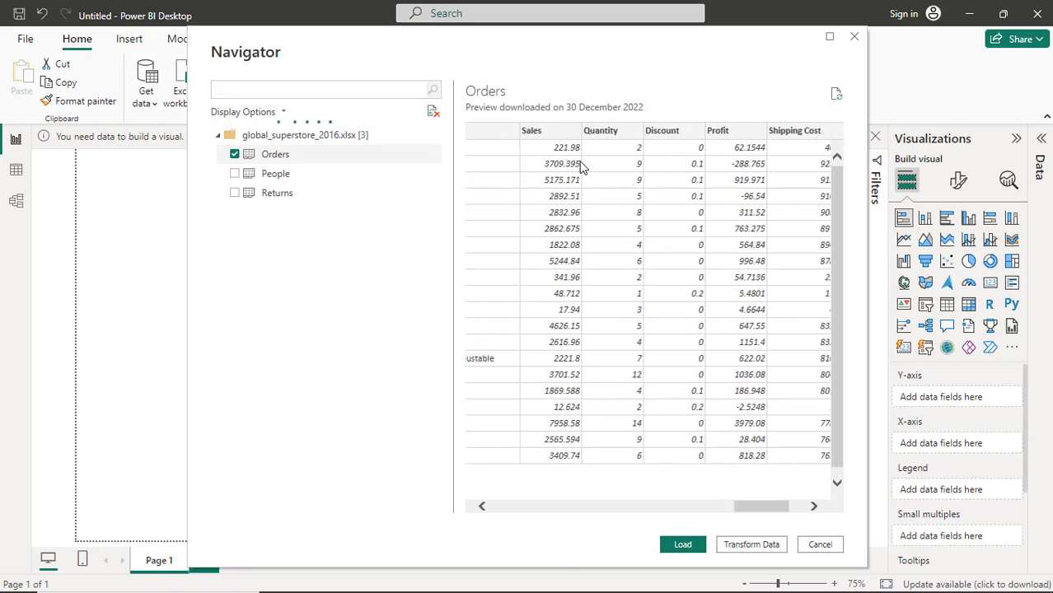
click(484, 508)
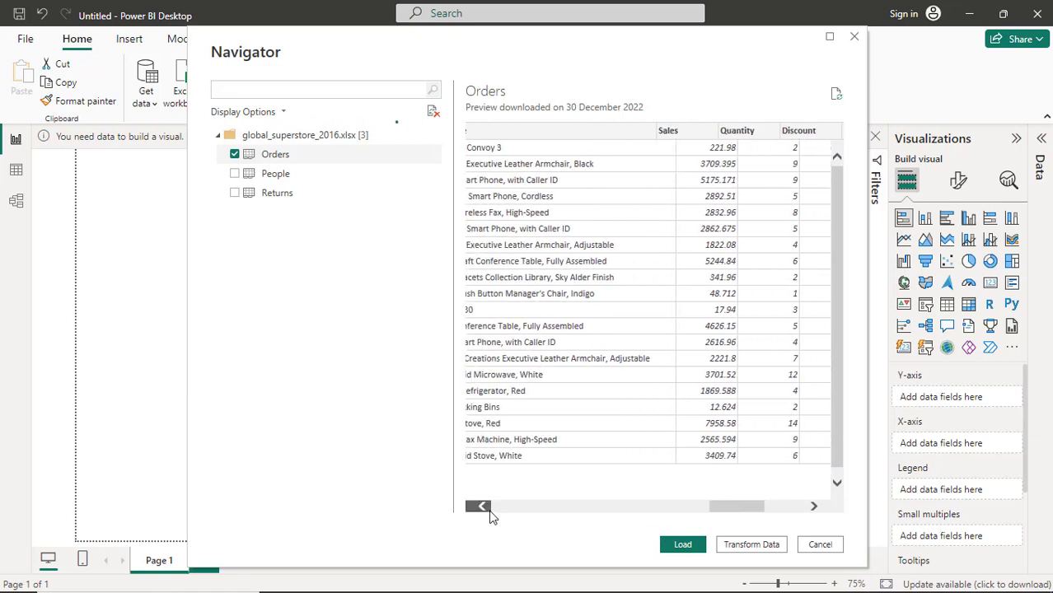
click(814, 508)
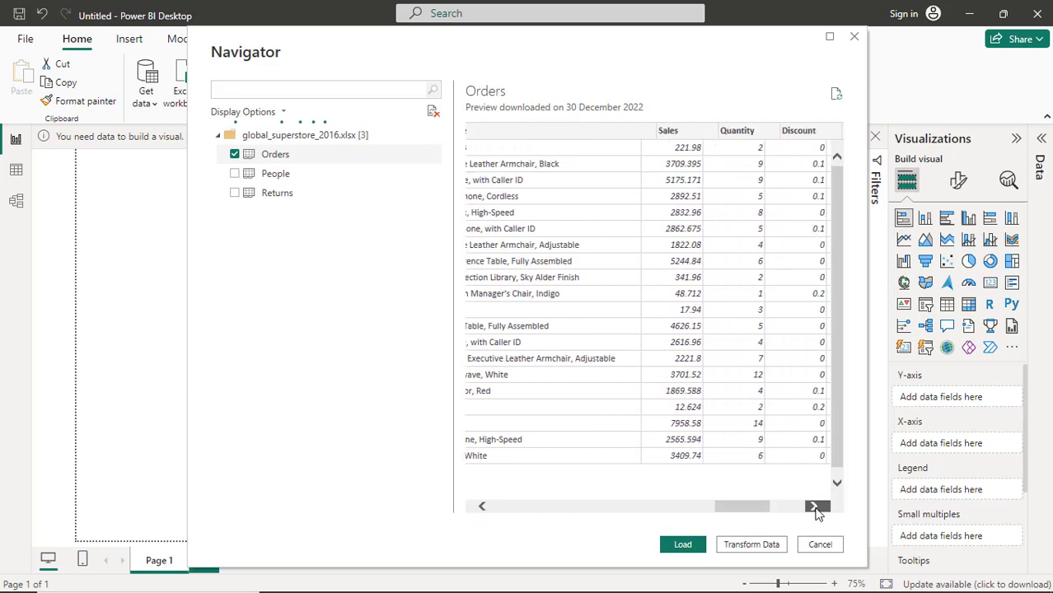
click(814, 508)
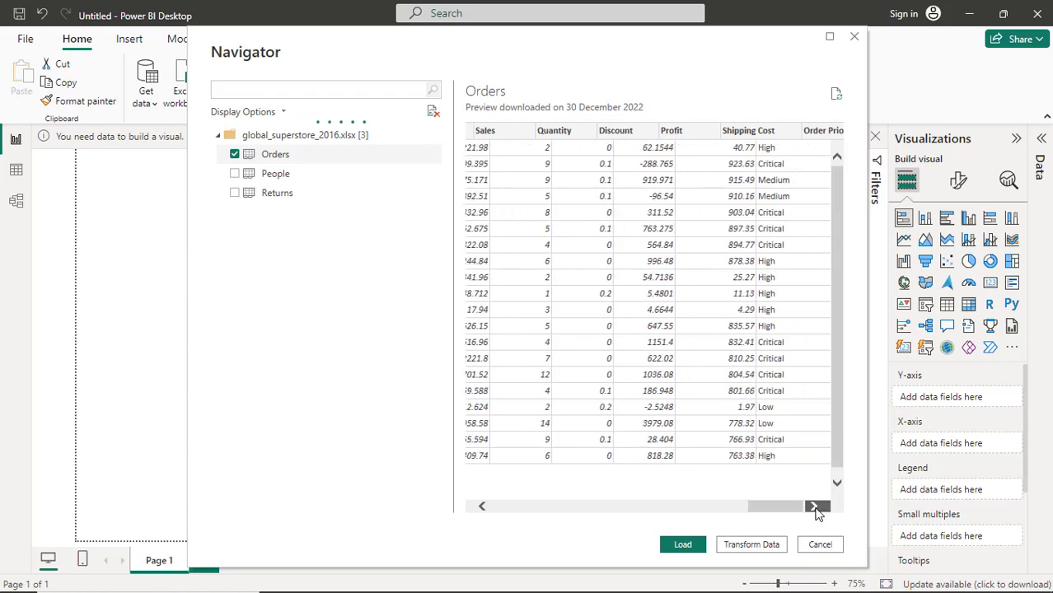
click(483, 507)
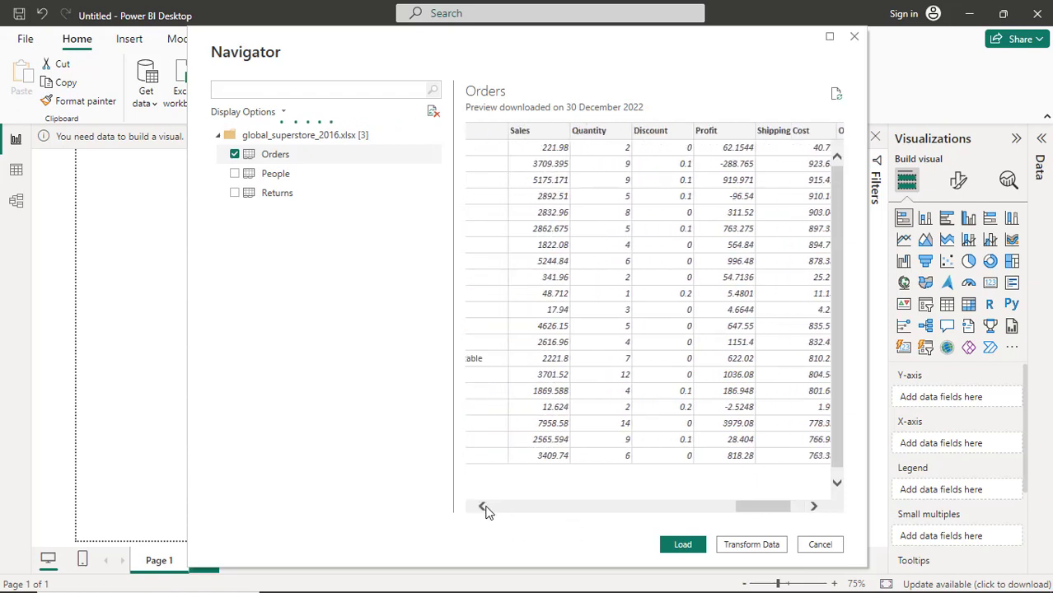
click(483, 506)
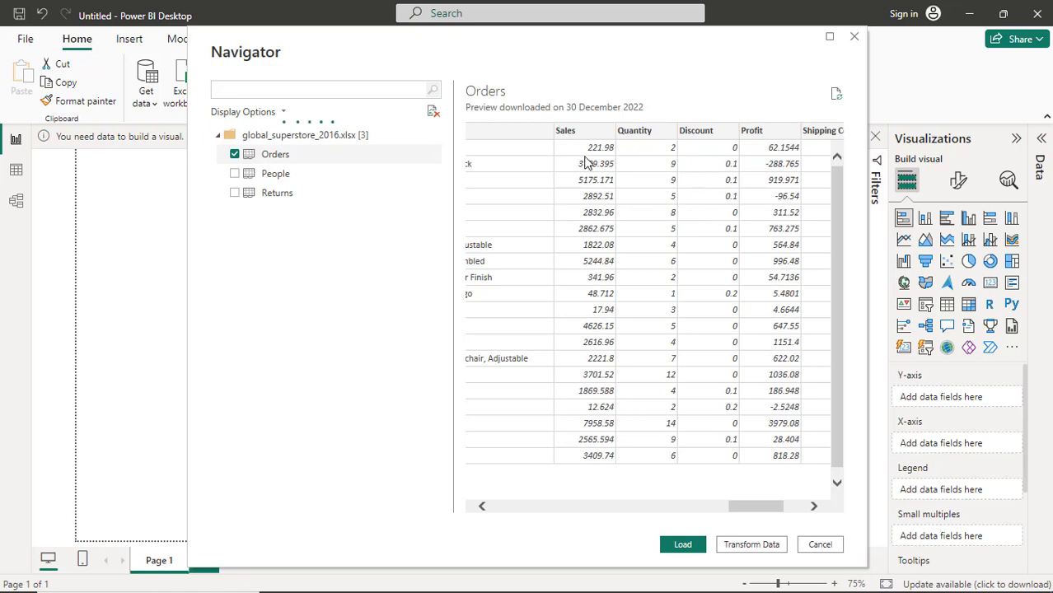
click(684, 546)
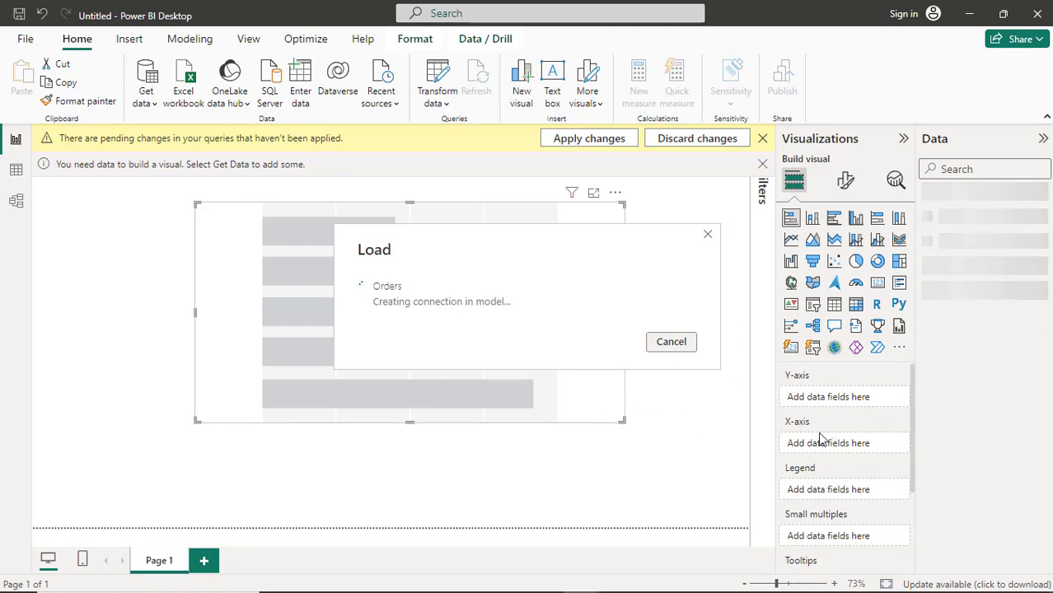
key(alt+Tab)
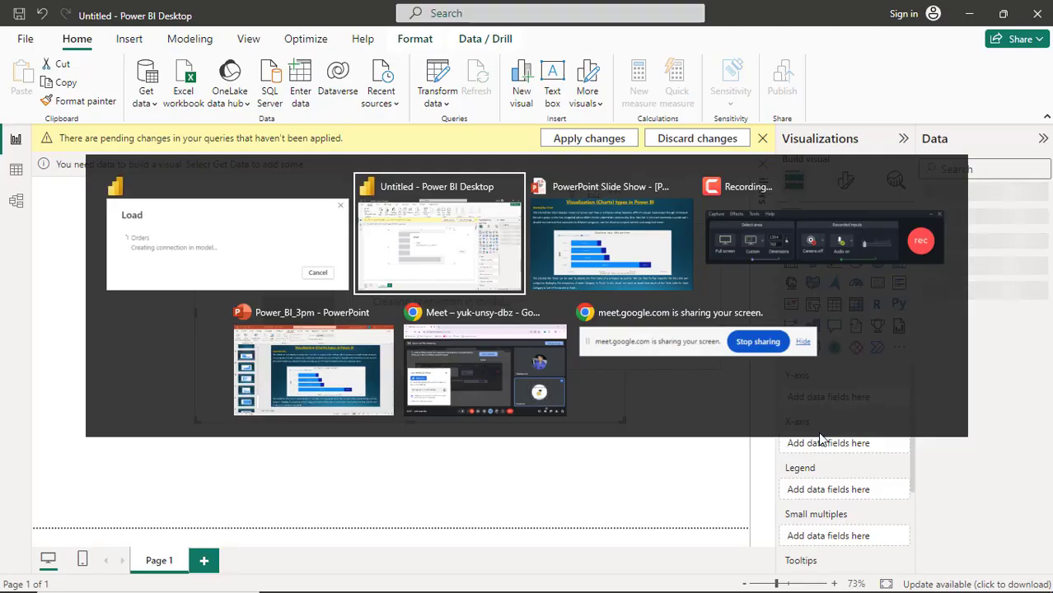
key(alt+Tab)
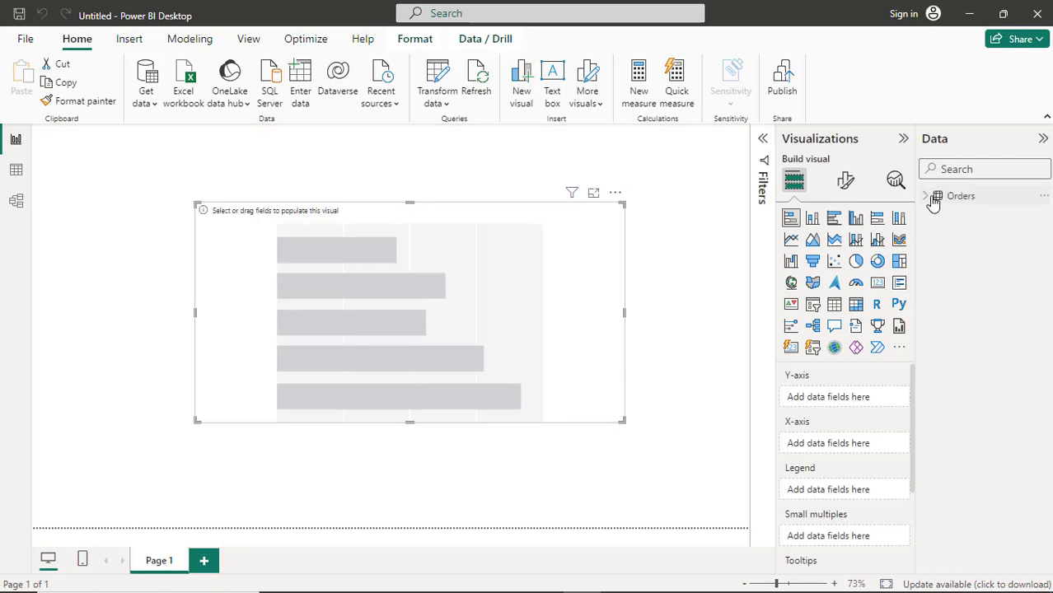
Step: Put the Quarter level of Order Date once on the stacked bar chart's Y-axis and move the chart lower on the page
click(927, 197)
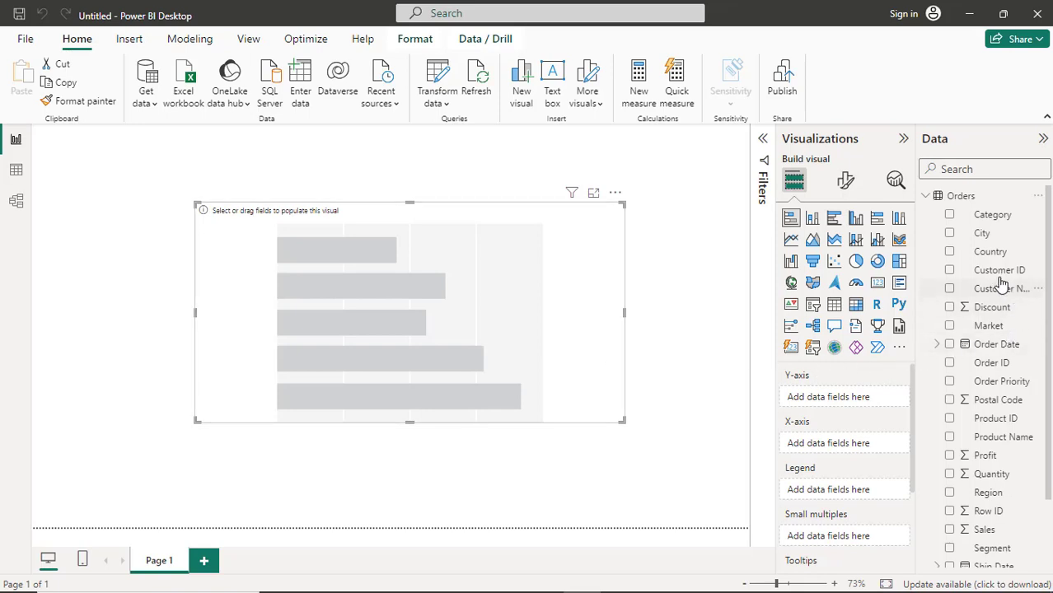
click(938, 345)
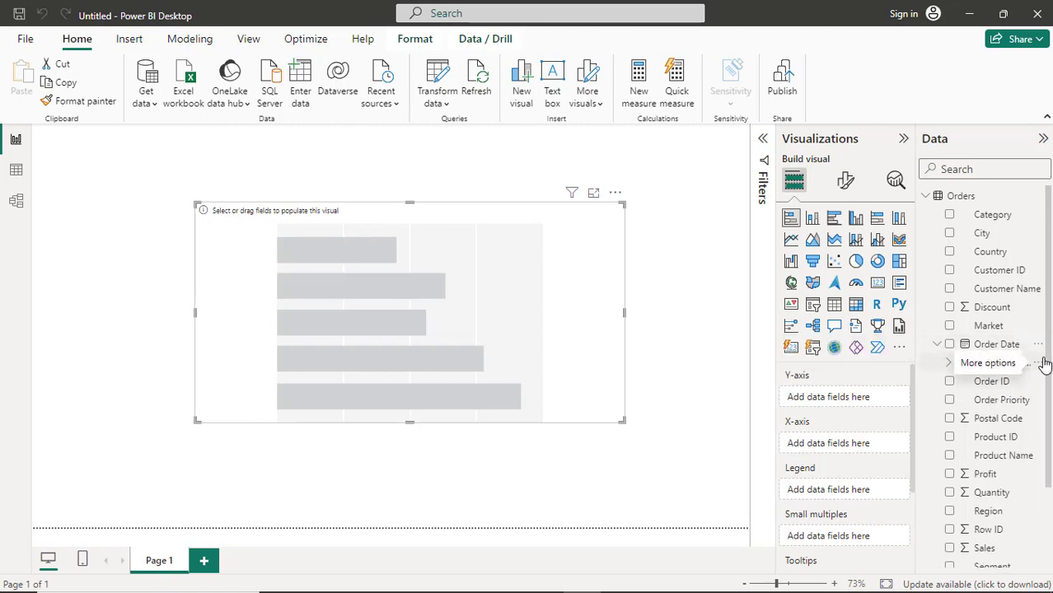
scroll(1045, 387, down, 2)
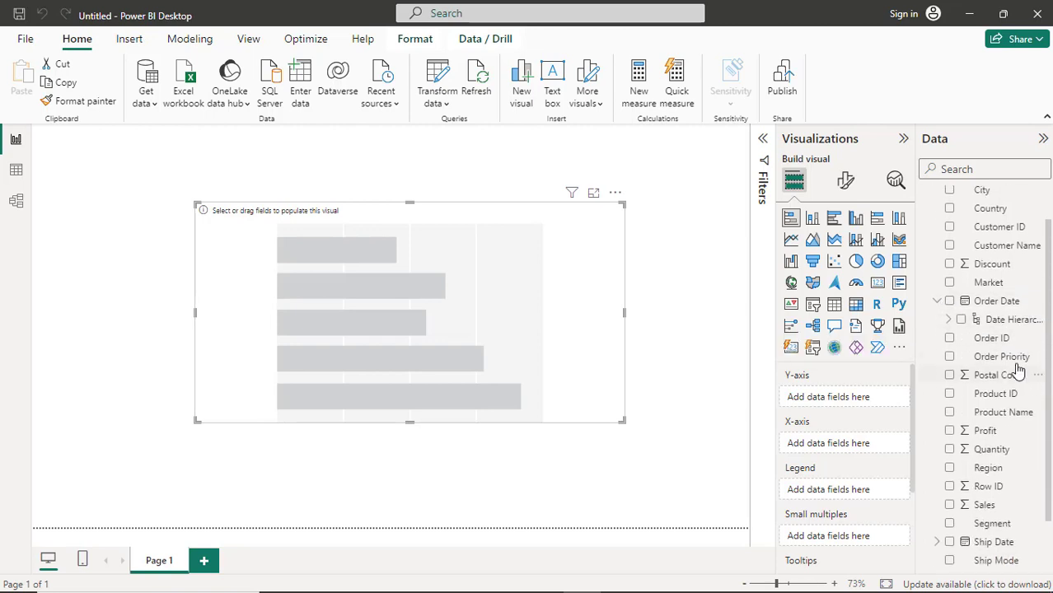
click(949, 320)
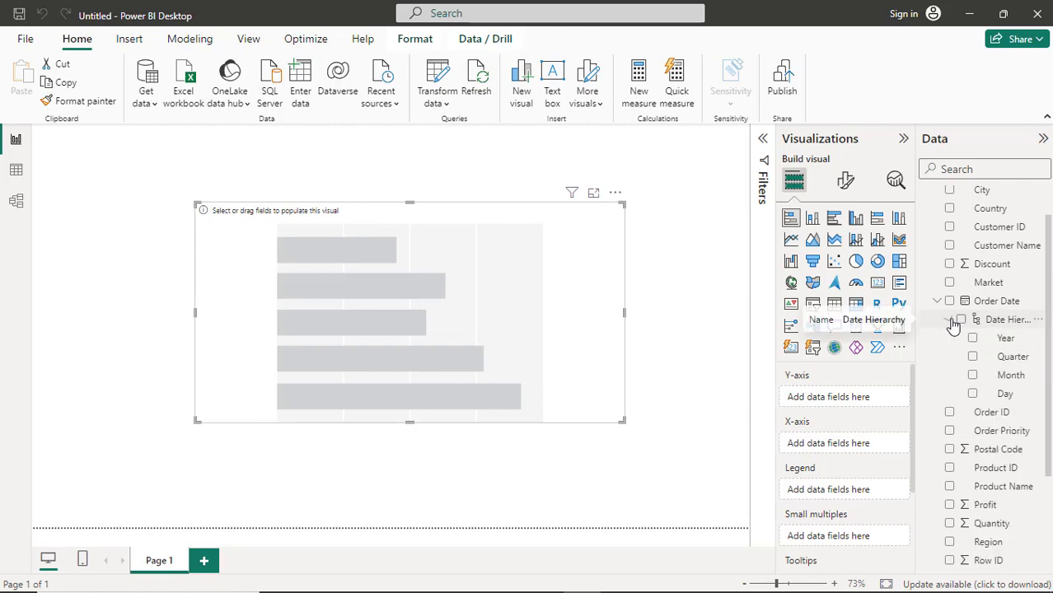
click(989, 365)
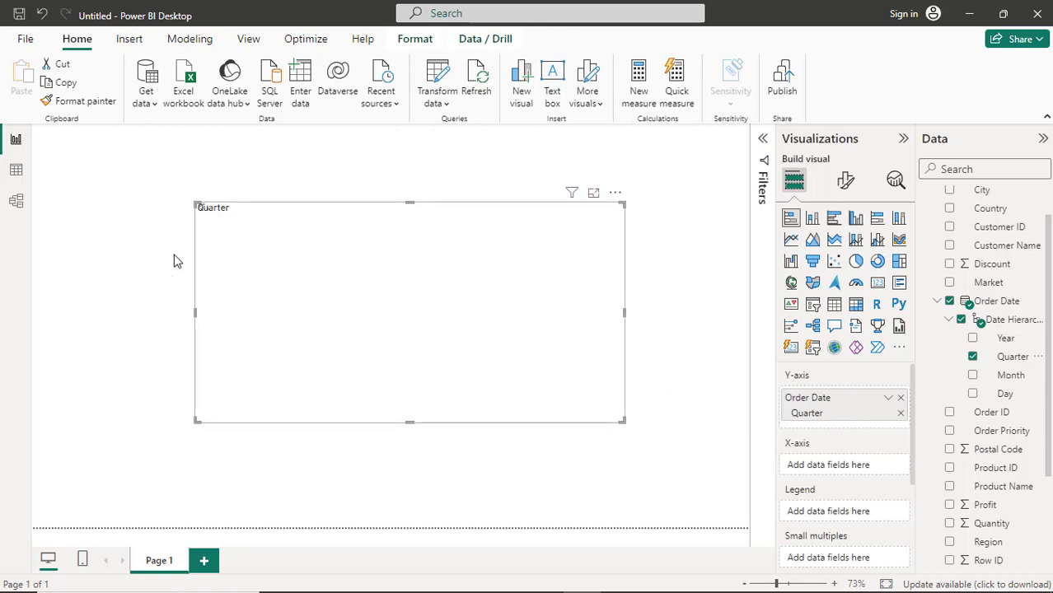
drag(216, 402, 222, 454)
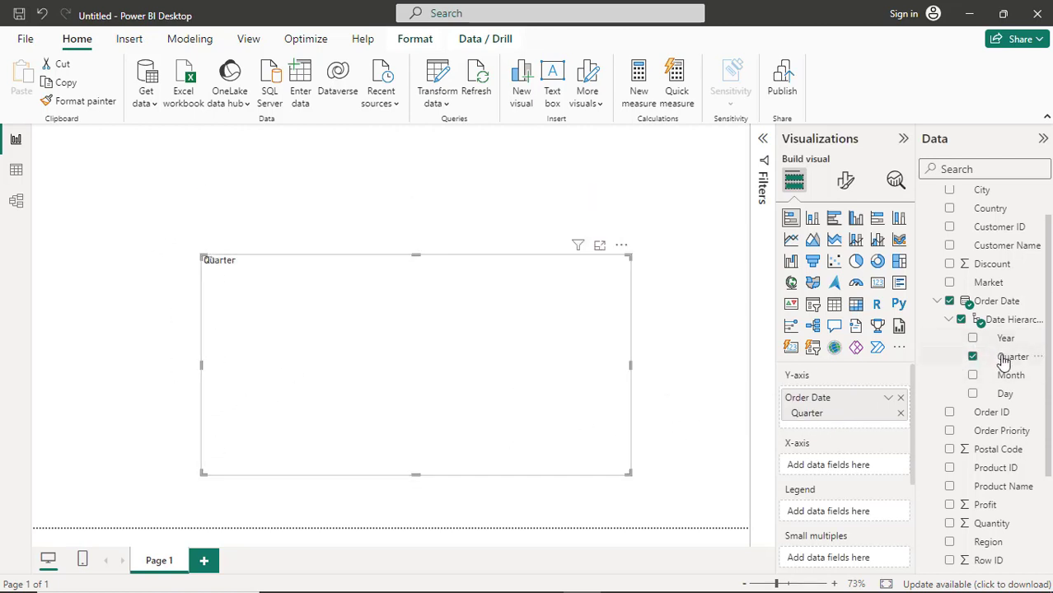
drag(1004, 361, 827, 424)
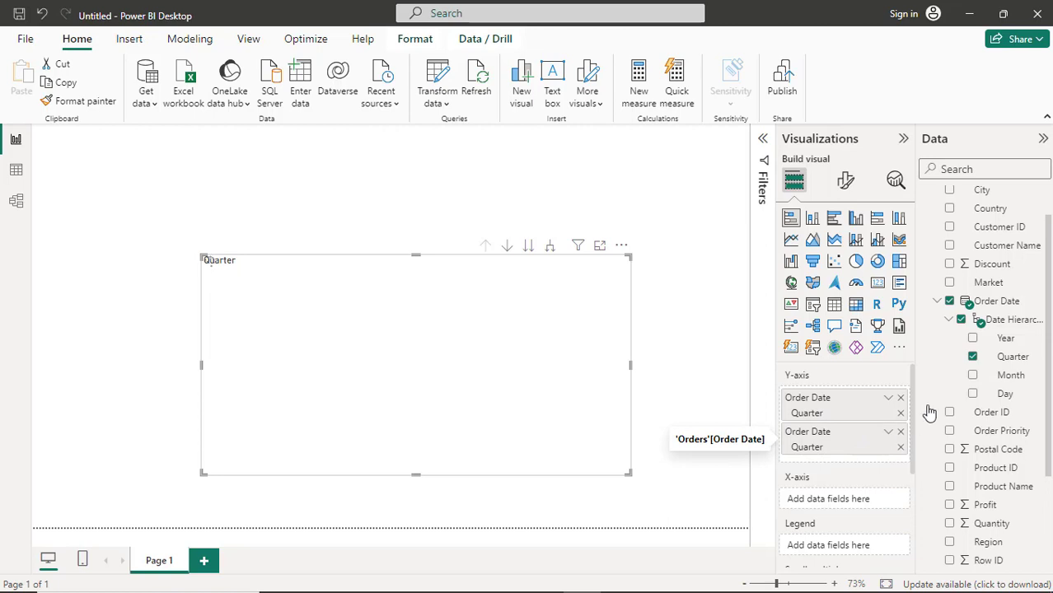
click(900, 432)
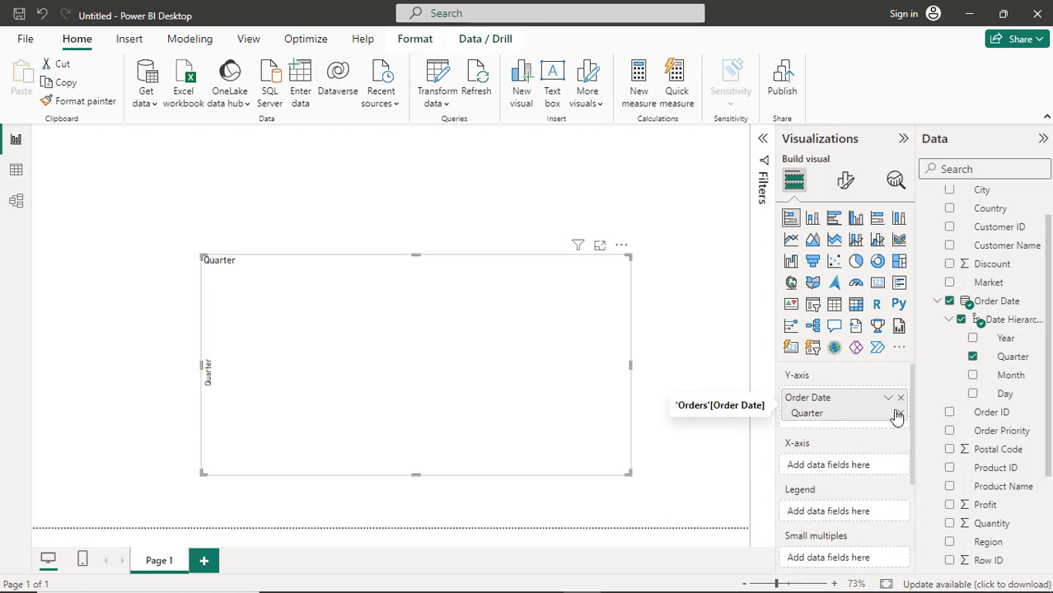
Step: Add Sales and Profit to the bar chart's X-axis and make the chart taller by extending its upper edge
scroll(948, 431, down, 3)
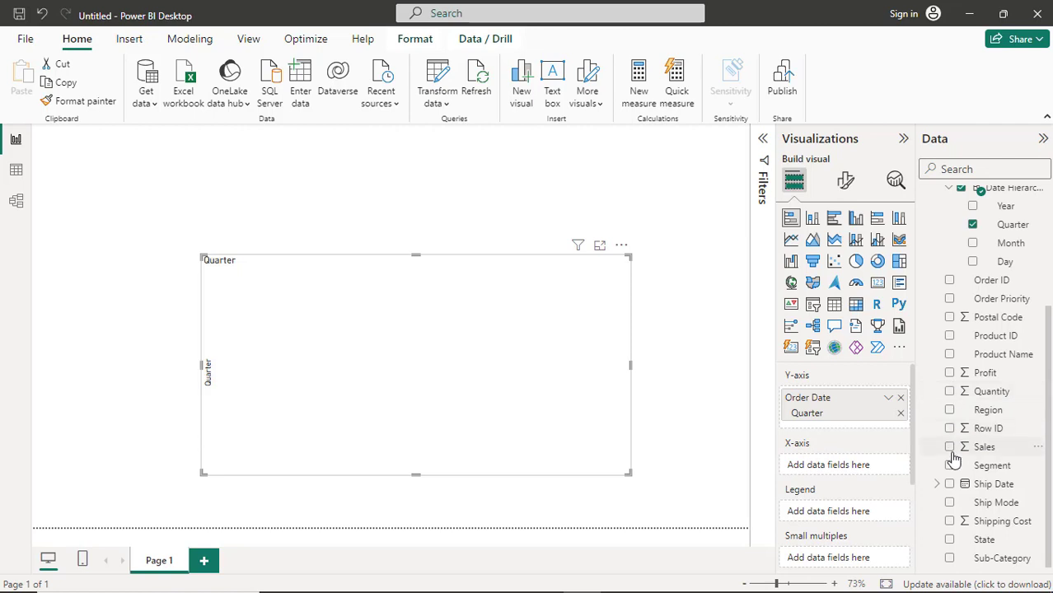
drag(950, 452, 847, 473)
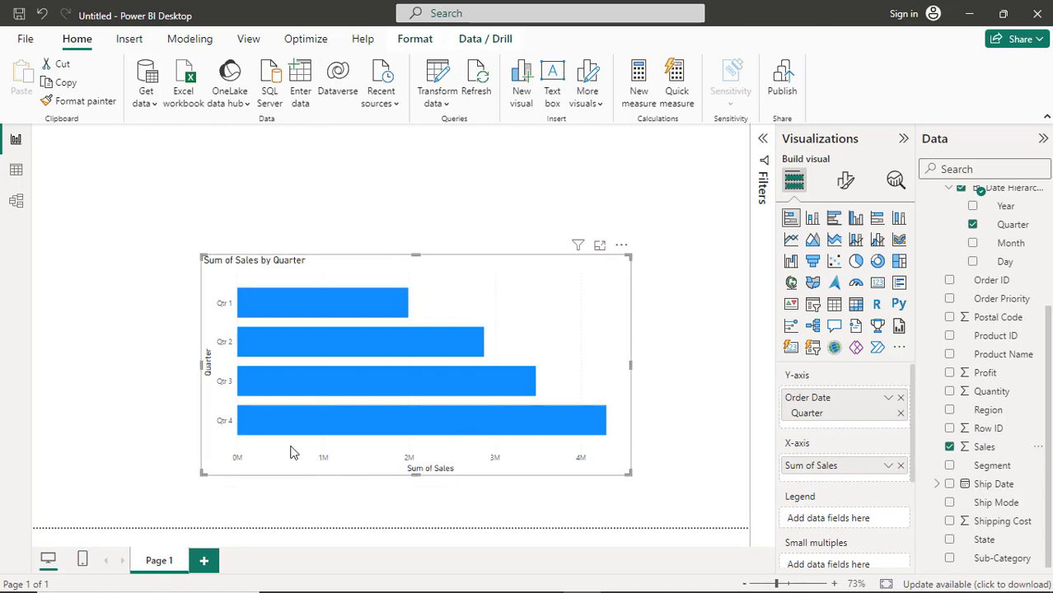
drag(400, 257, 405, 196)
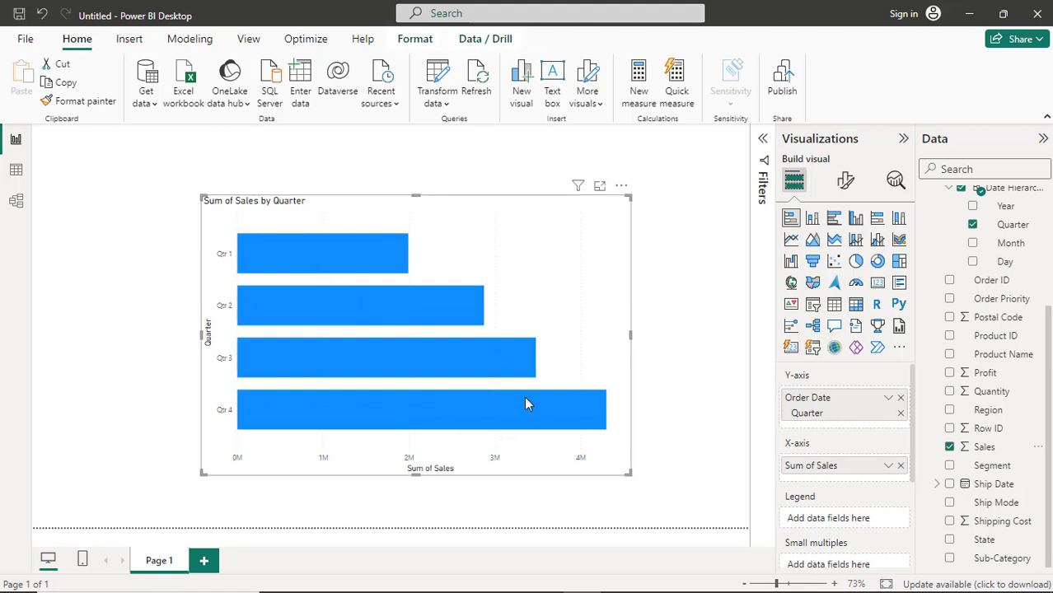
mouse_move(558, 422)
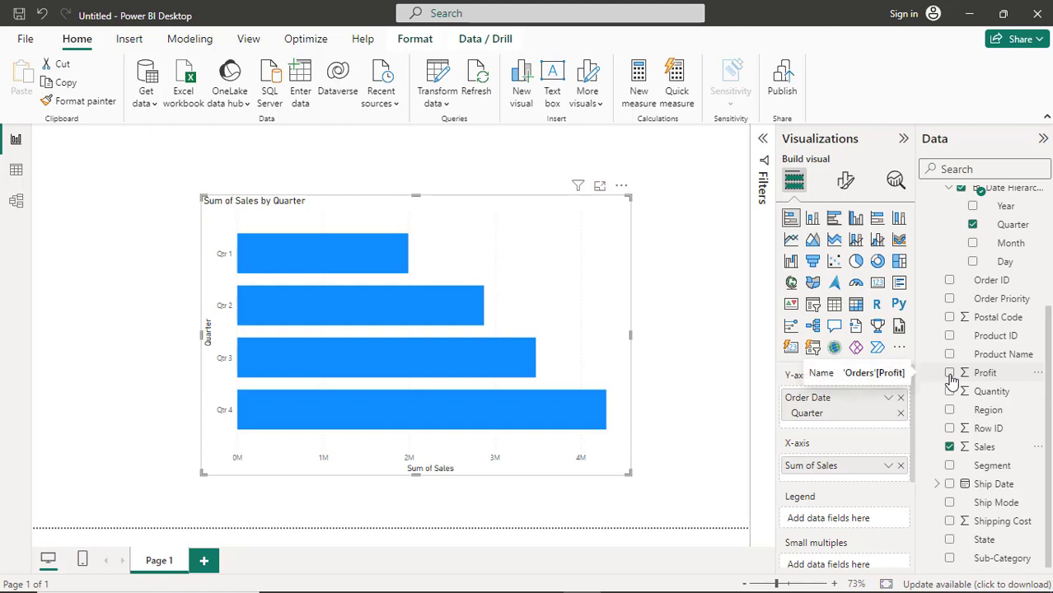
drag(952, 379, 869, 474)
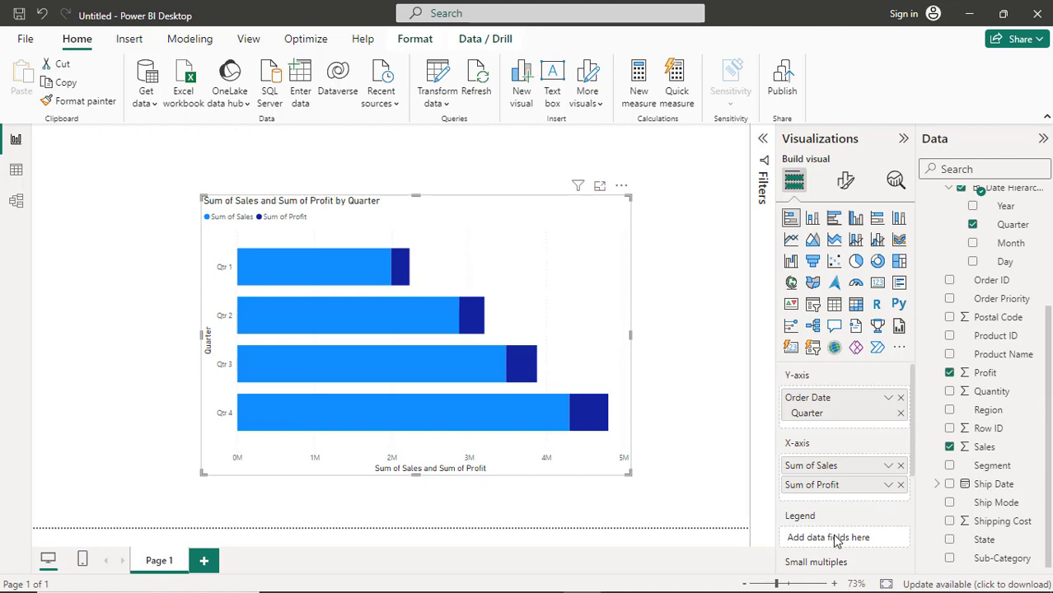
Step: Split the chart into small multiples by Region and look through the regional panels
click(951, 411)
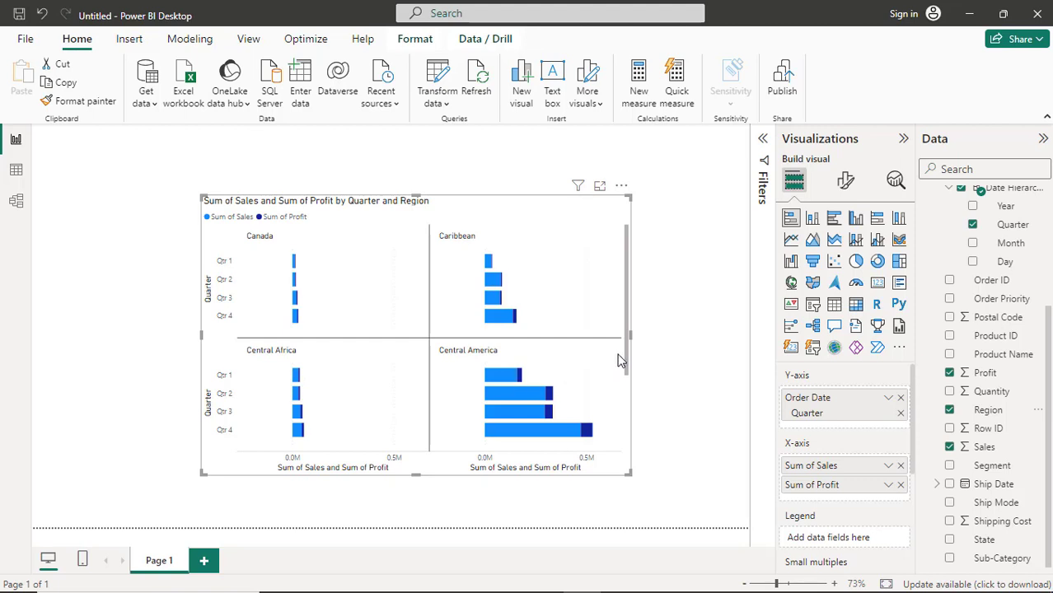
scroll(625, 366, down, 2)
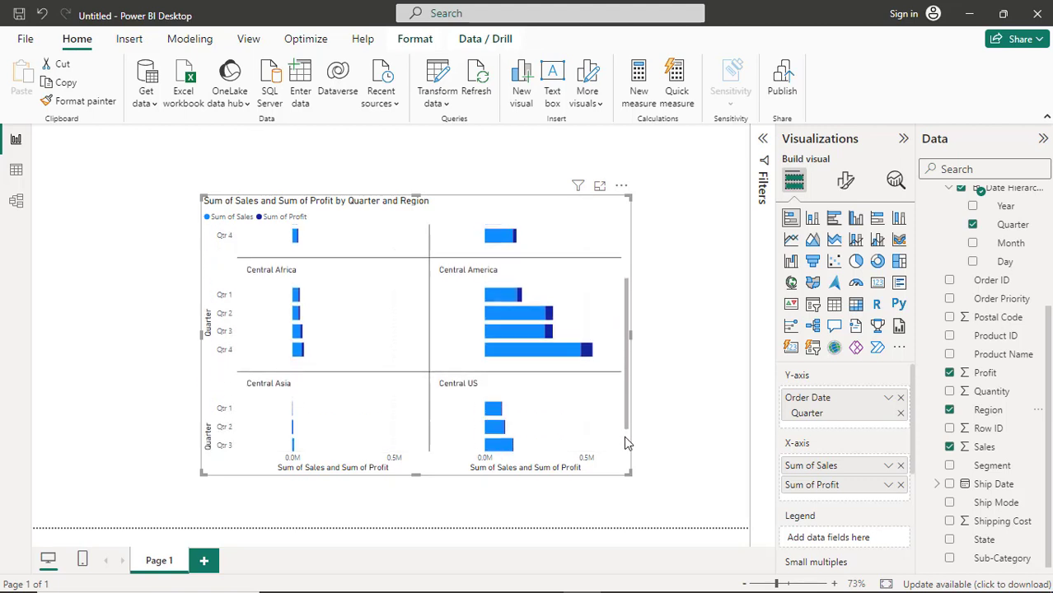
scroll(625, 444, down, 5)
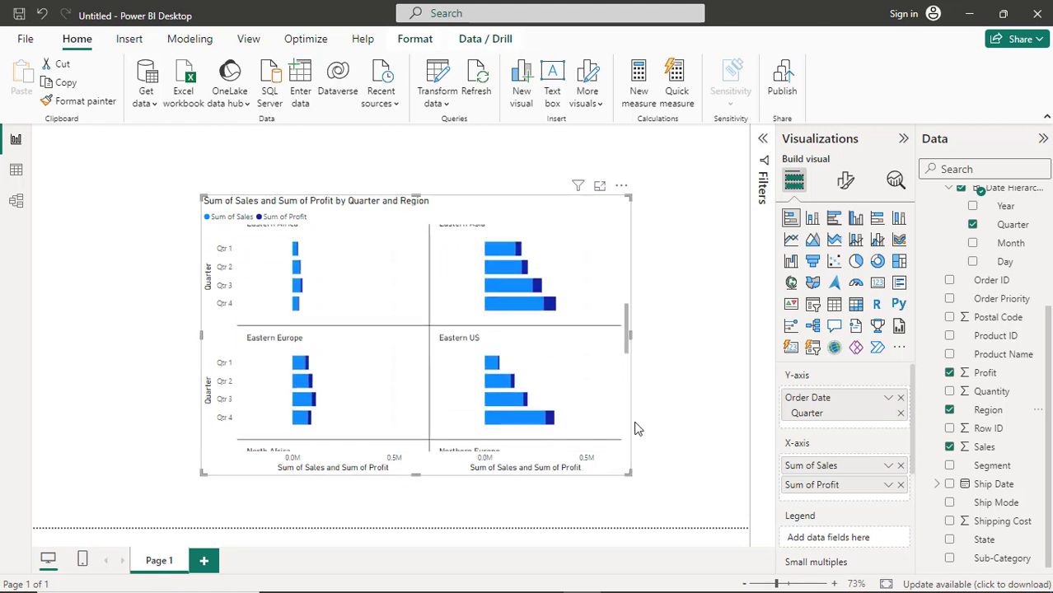
drag(636, 423, 647, 523)
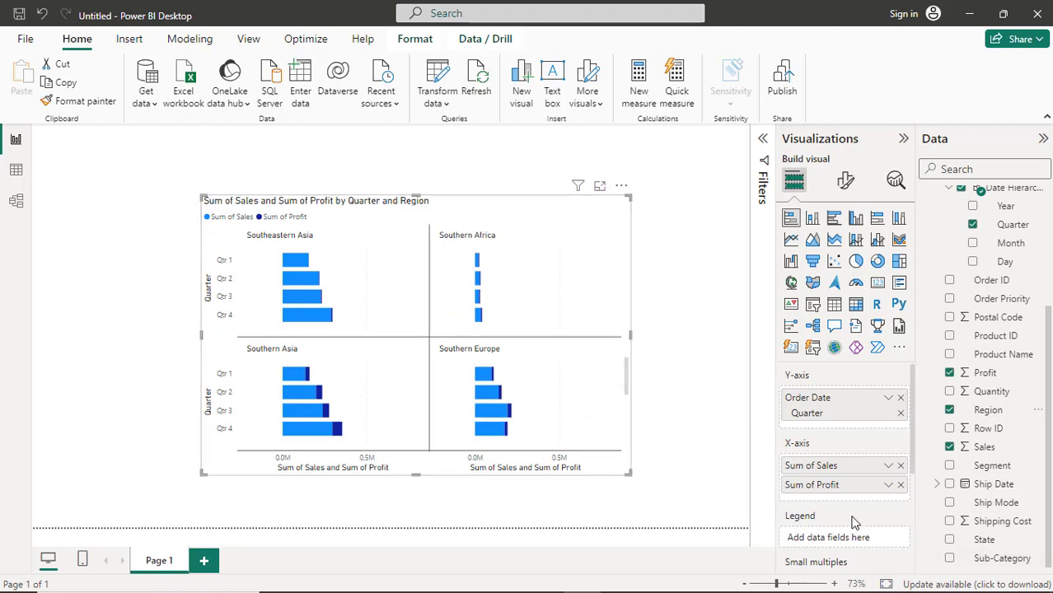
scroll(868, 525, down, 3)
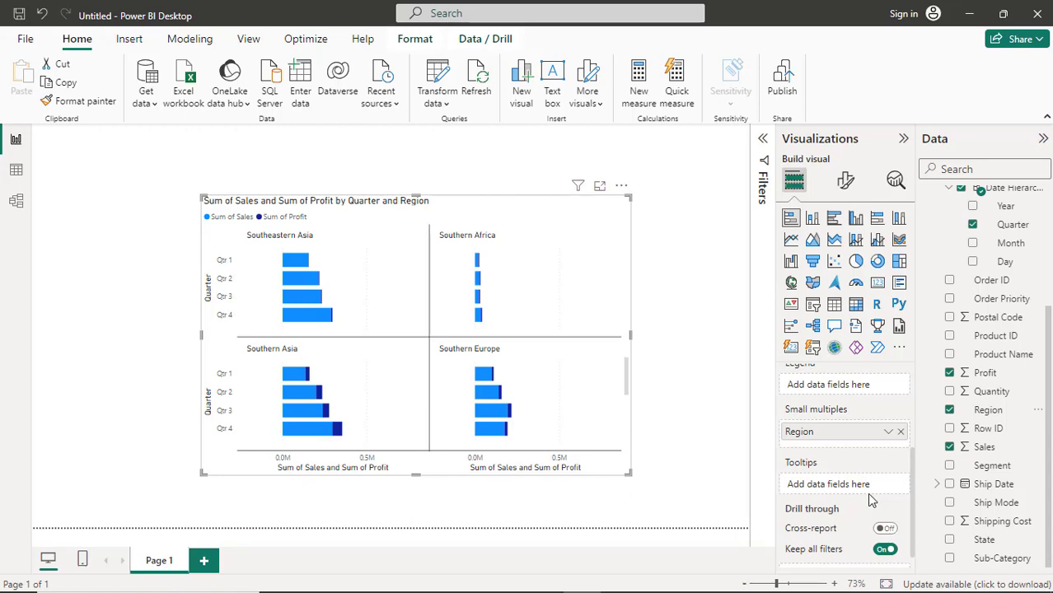
scroll(857, 495, up, 3)
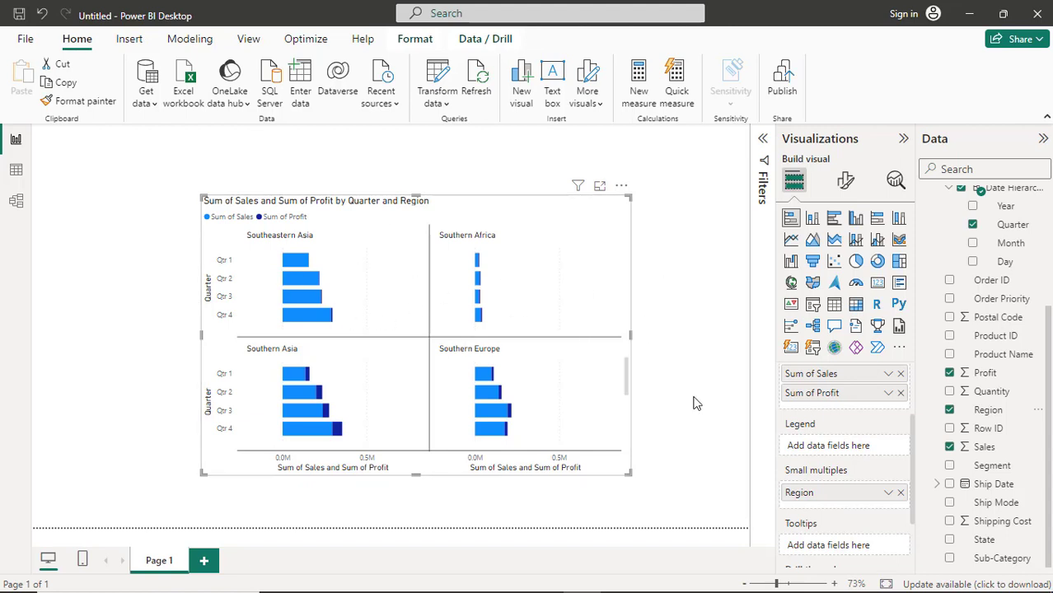
Step: Try to move Region from the small multiples to the legend, and remove Region from the small multiples
drag(860, 495, 865, 451)
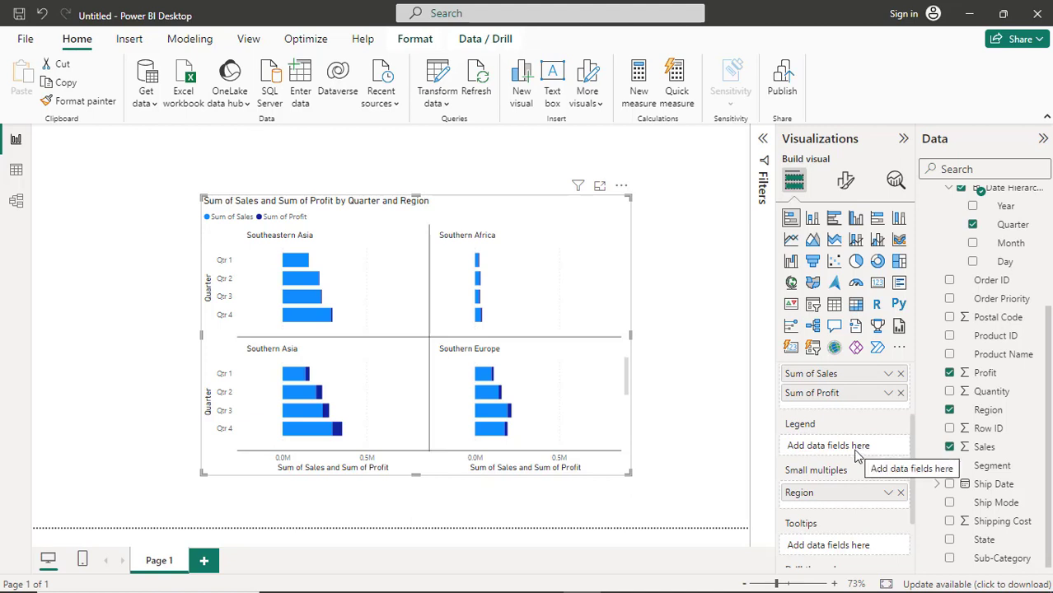
drag(863, 492, 868, 448)
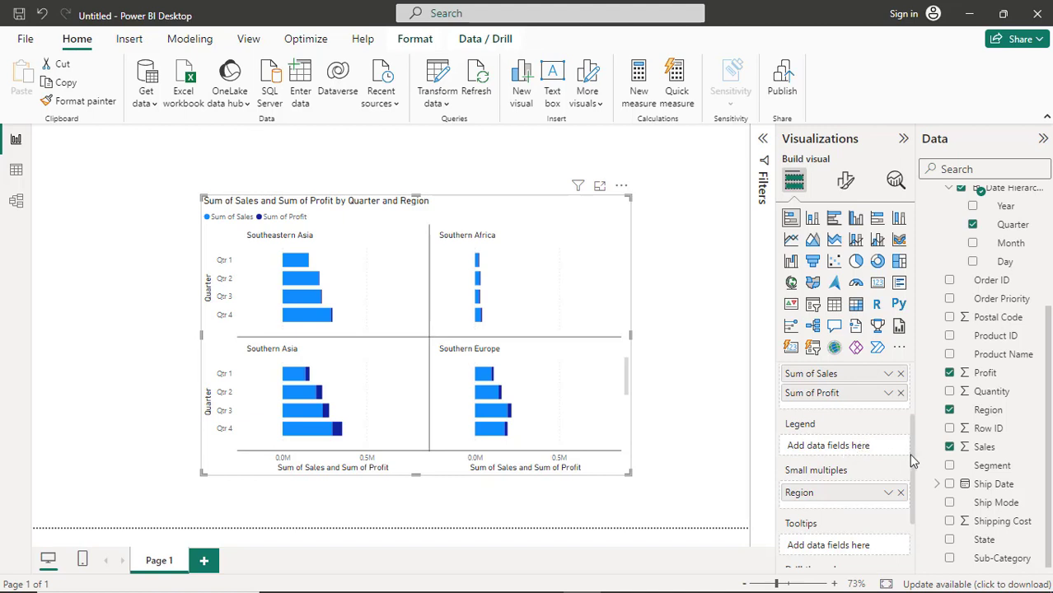
scroll(915, 466, up, 2)
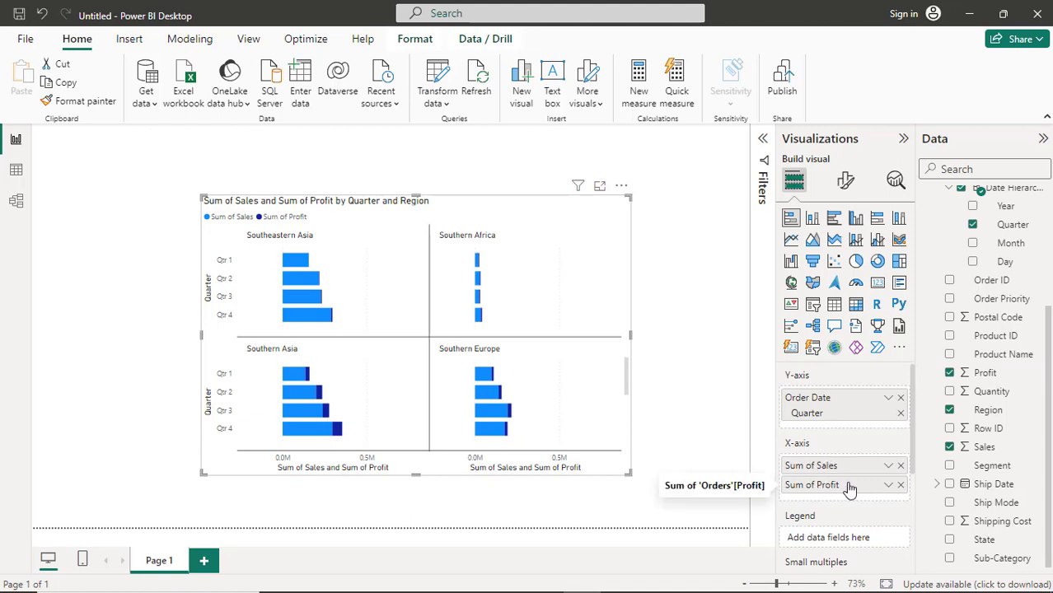
scroll(850, 491, down, 2)
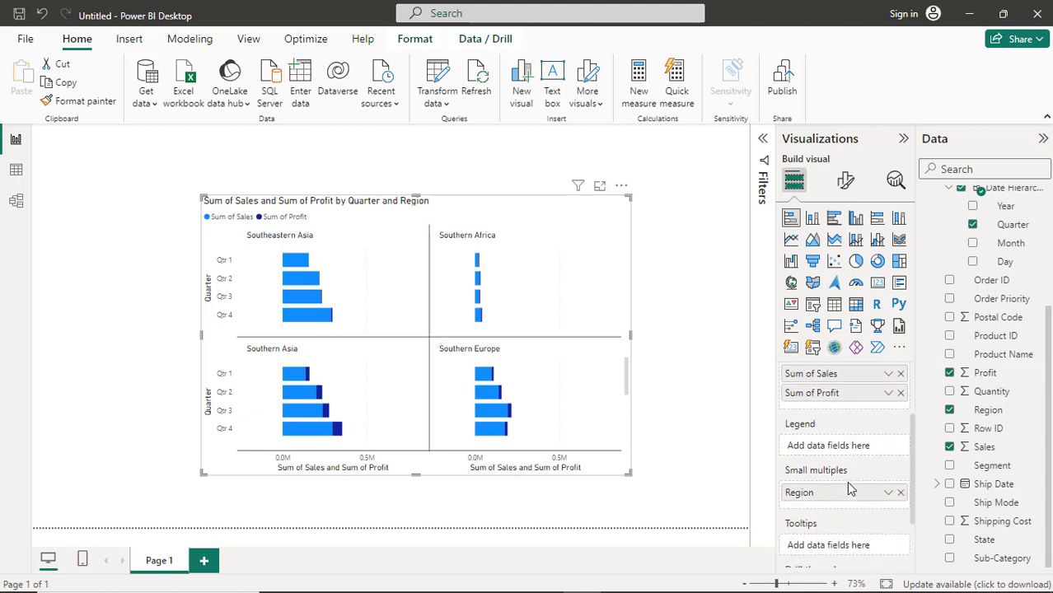
click(901, 493)
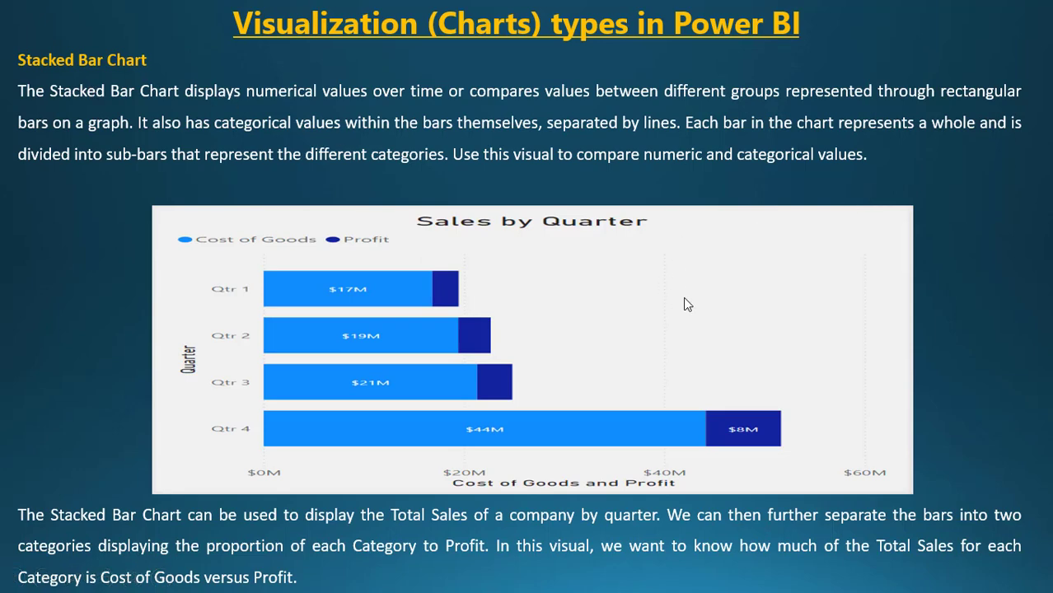
key(Right)
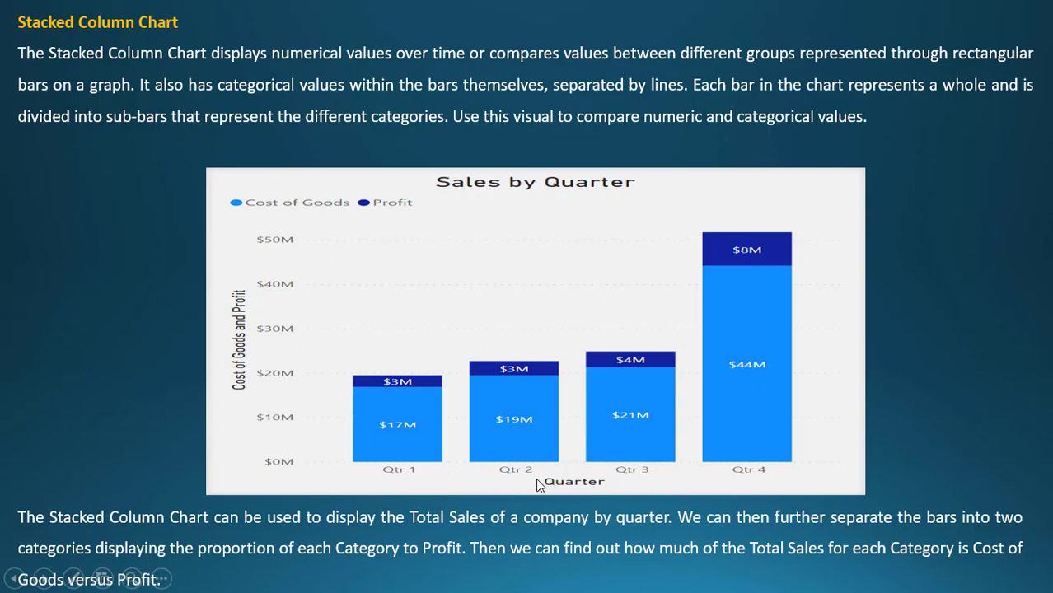
Step: Switch to Power BI Desktop and convert the stacked bar chart to a stacked column chart, comparing the axis fields of both types
click(734, 449)
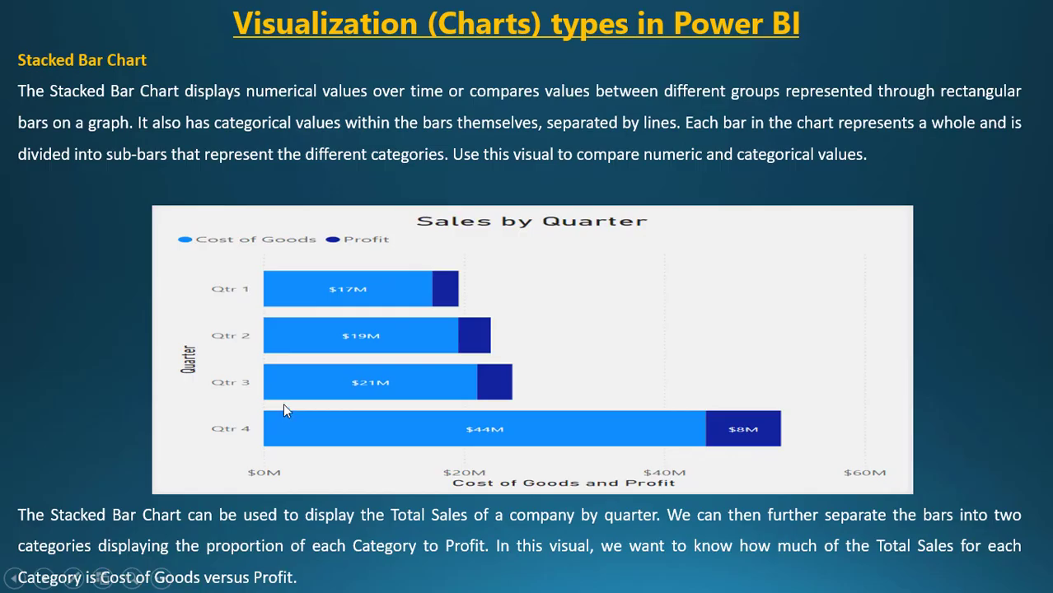
key(alt+Tab)
mouse_move(298, 405)
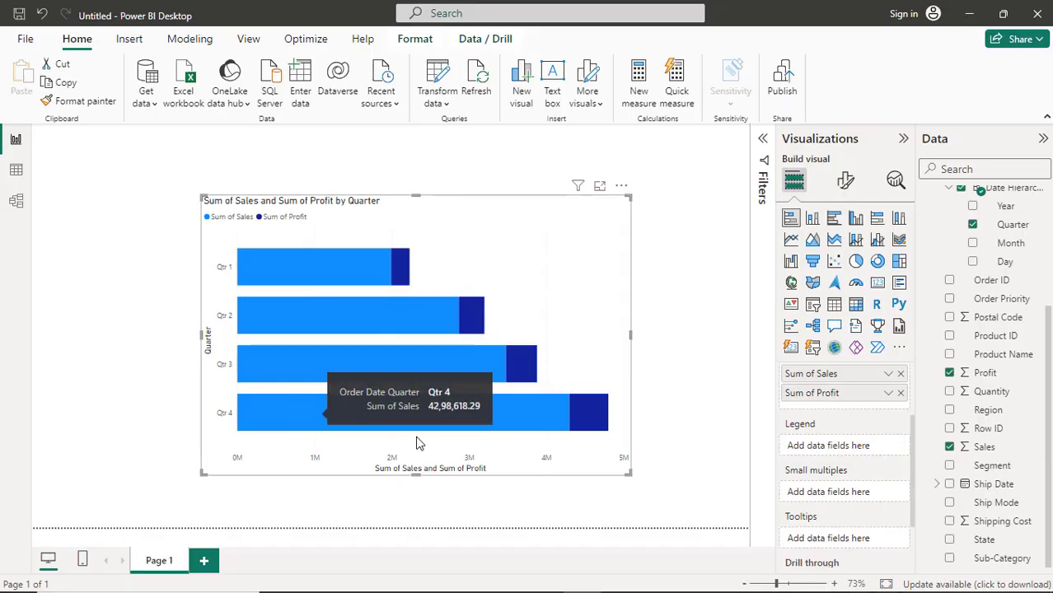
click(814, 219)
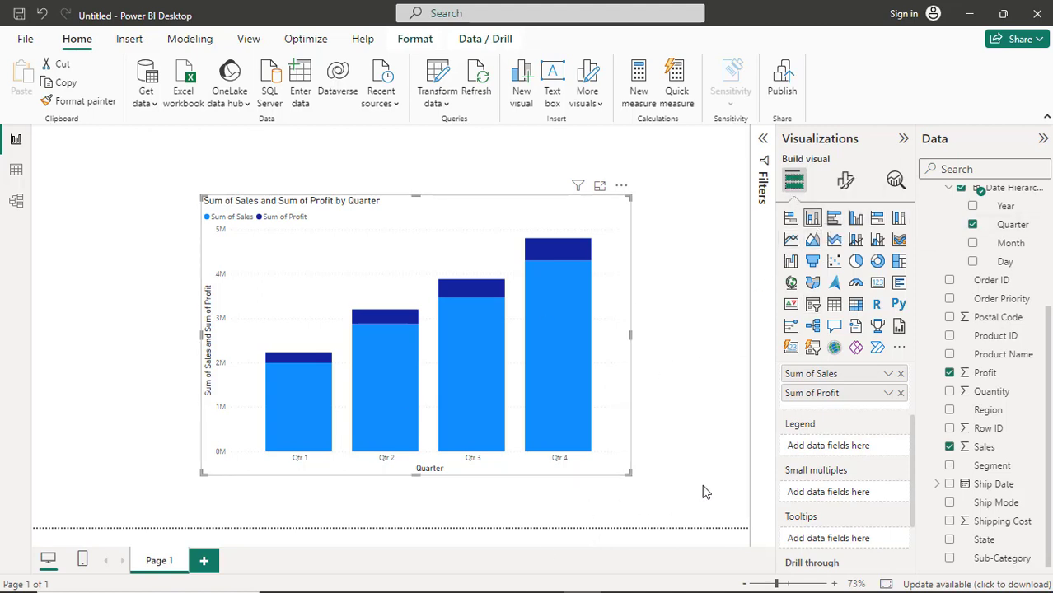
scroll(824, 449, up, 3)
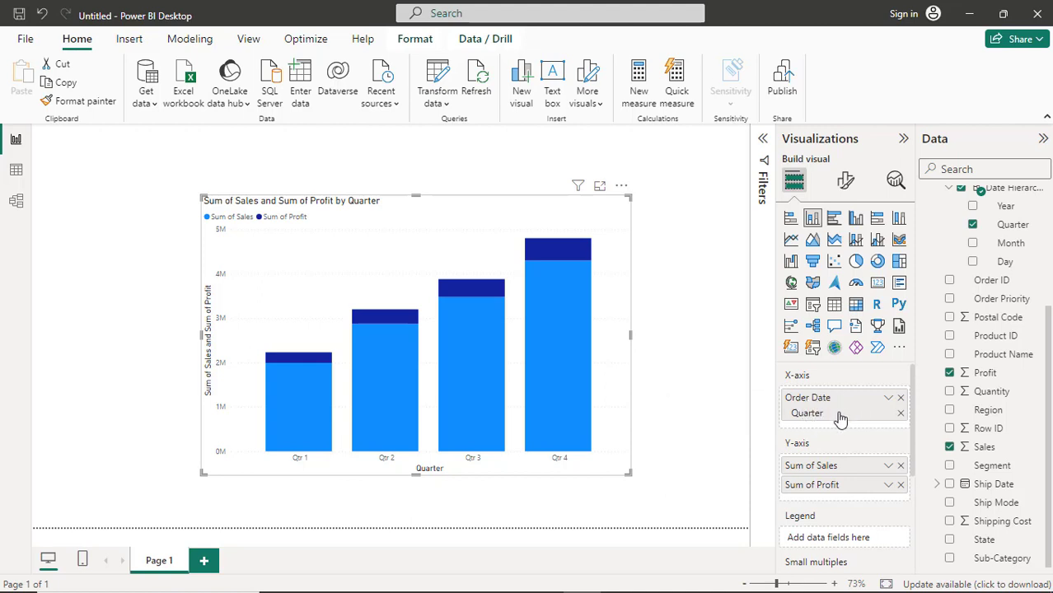
click(790, 219)
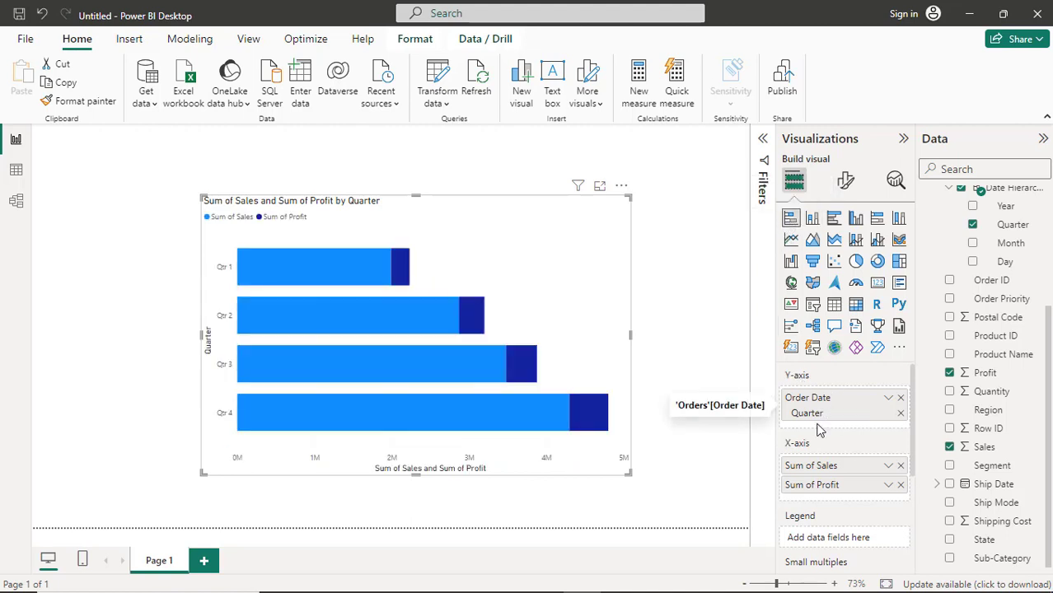
click(814, 221)
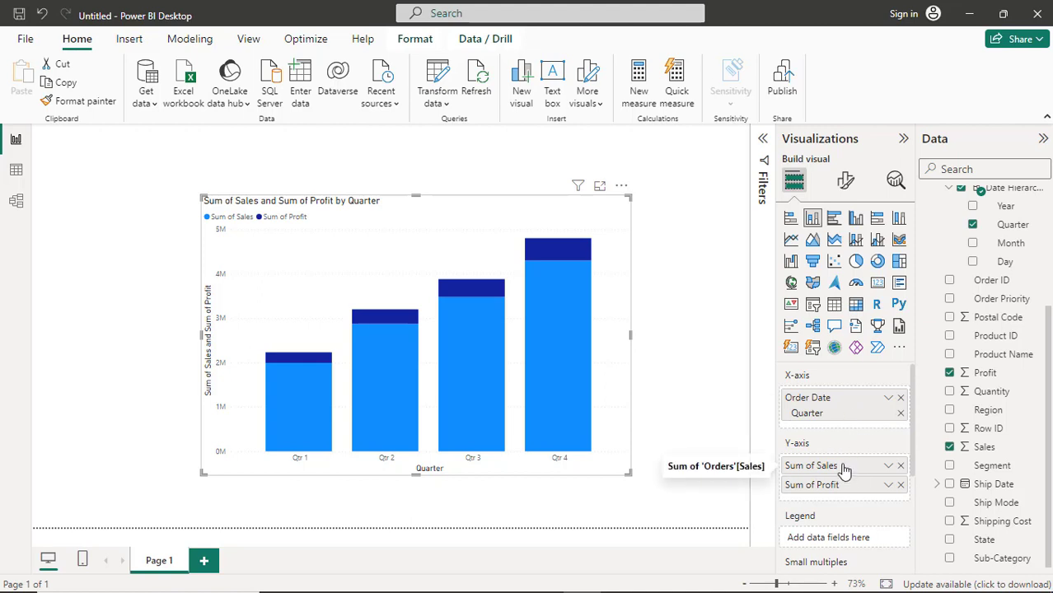
Step: Remove Profit from the column chart's Y-axis and try swapping Order Date and Sales between the two axes and back
click(901, 486)
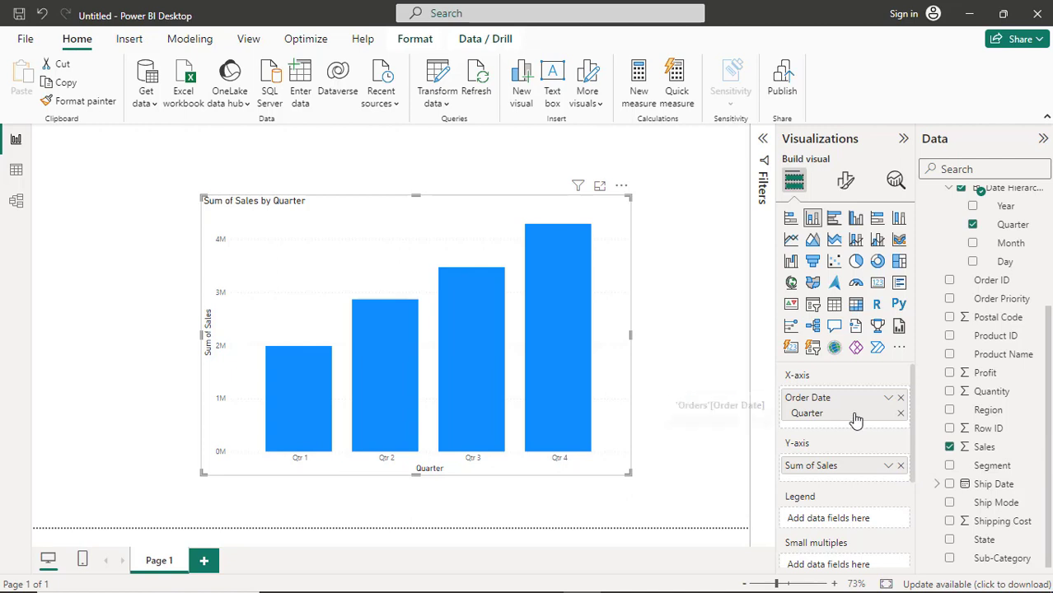
mouse_move(858, 423)
mouse_down()
mouse_move(859, 472)
mouse_move(854, 404)
mouse_up()
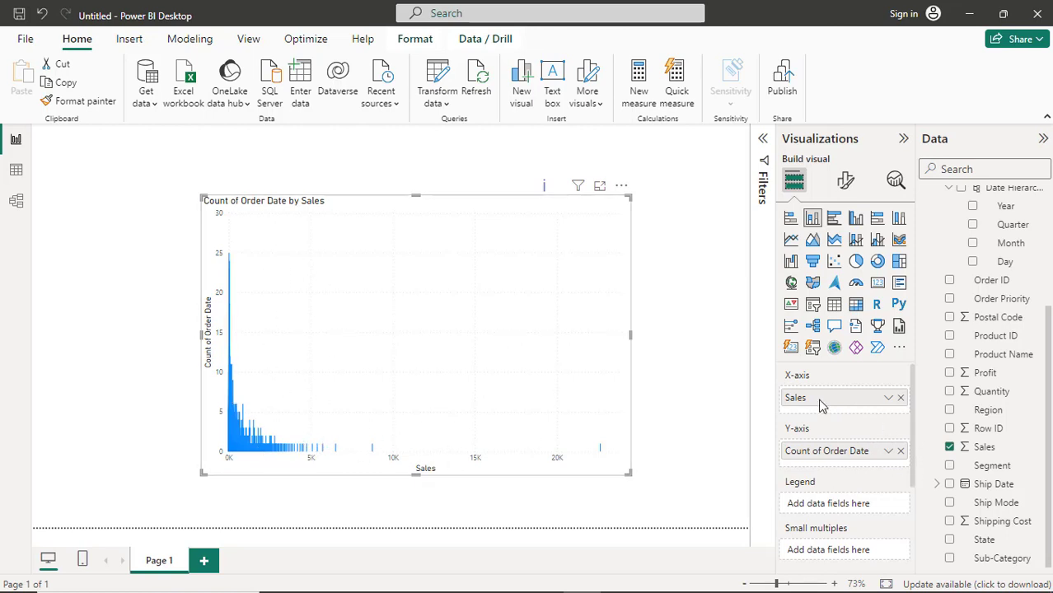
mouse_move(829, 399)
mouse_down()
mouse_move(831, 459)
mouse_move(844, 425)
mouse_move(836, 402)
mouse_up()
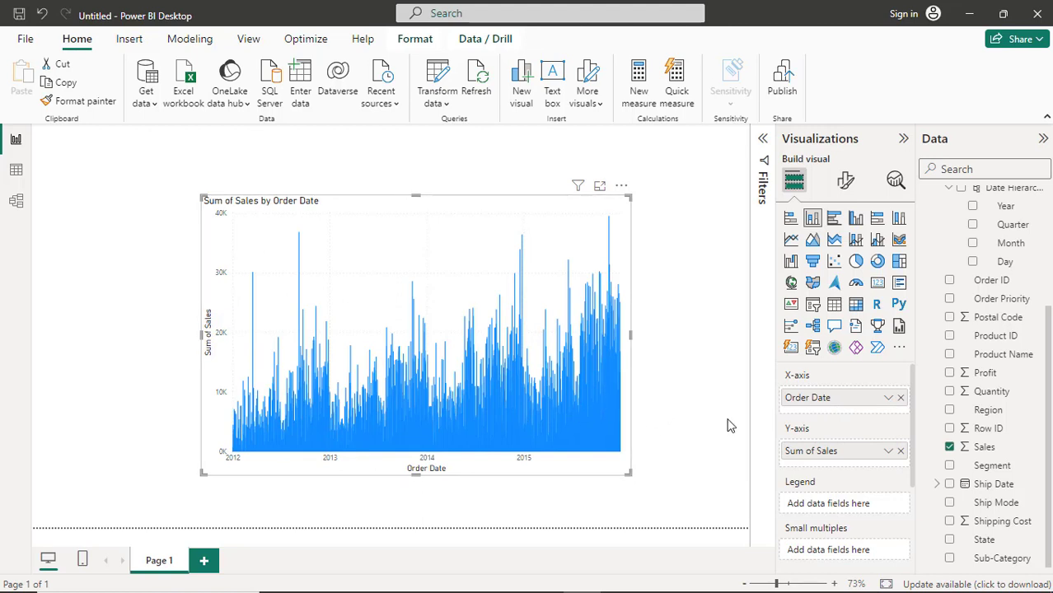
Step: Replace Order Date on the column chart's X-axis with the Month level of its date hierarchy
click(888, 401)
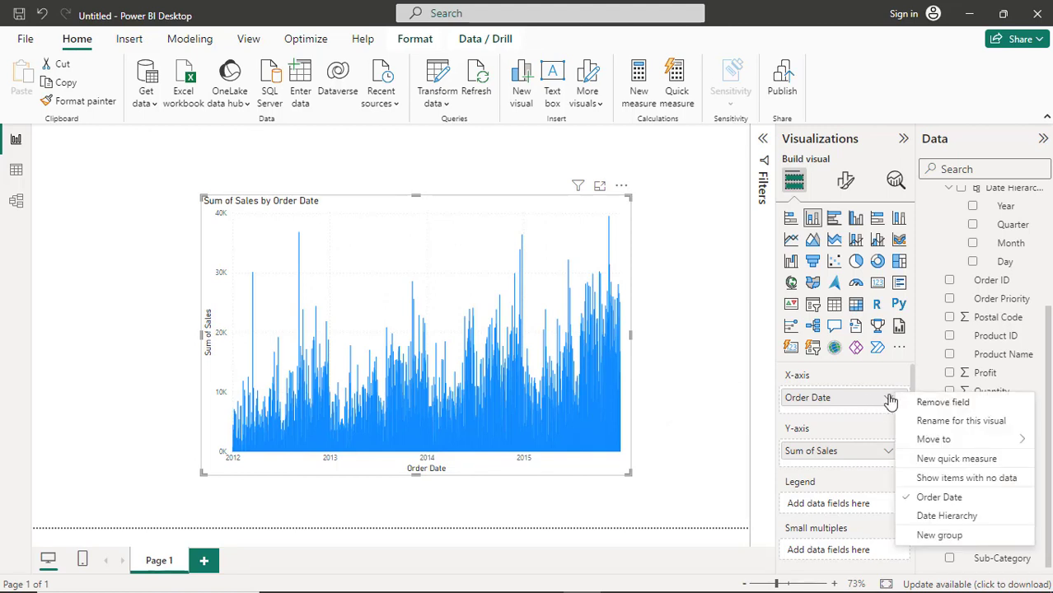
click(901, 397)
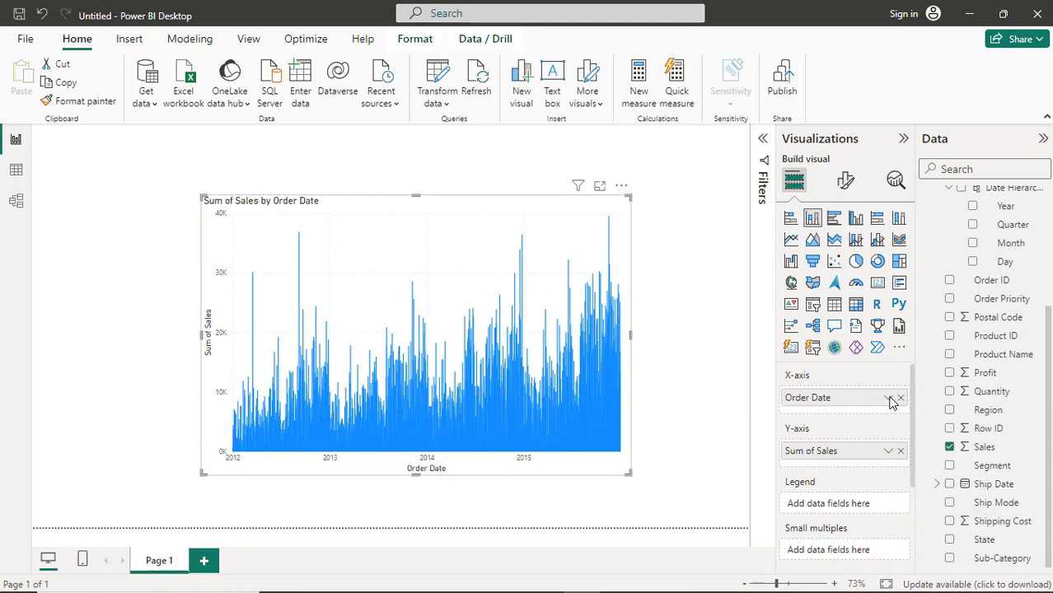
click(901, 397)
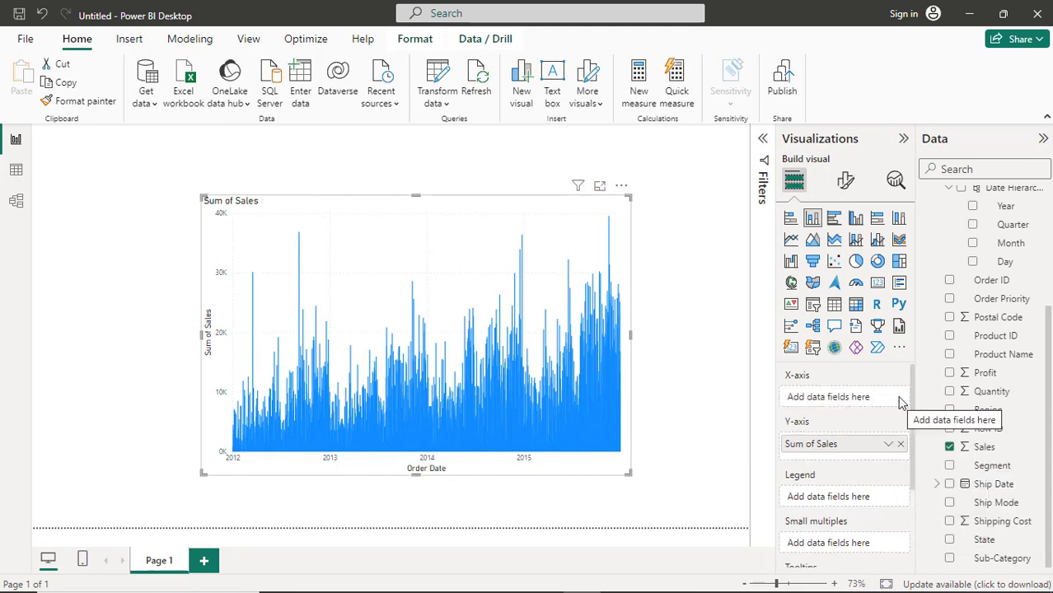
scroll(996, 387, up, 1)
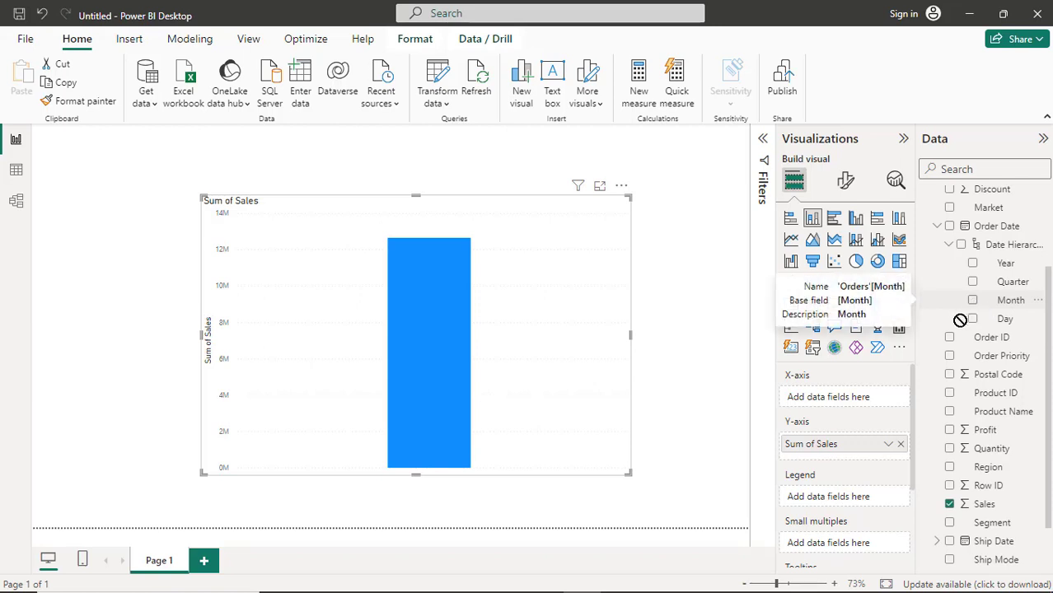
drag(978, 305, 857, 401)
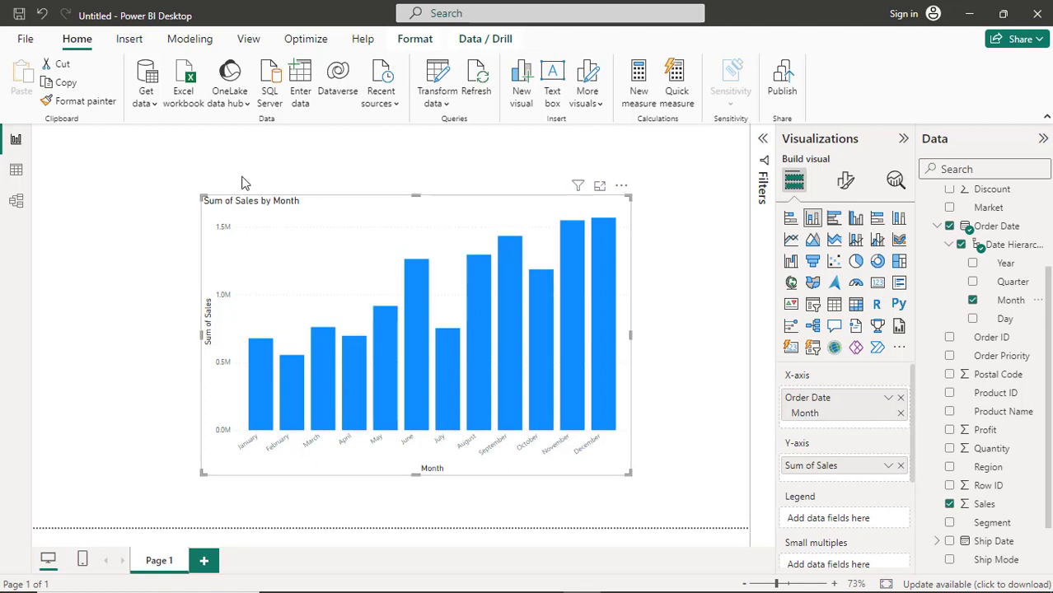
Step: Enlarge the column chart from its upper-left corner and add Profit to the Y-axis alongside Sales
drag(202, 197, 137, 184)
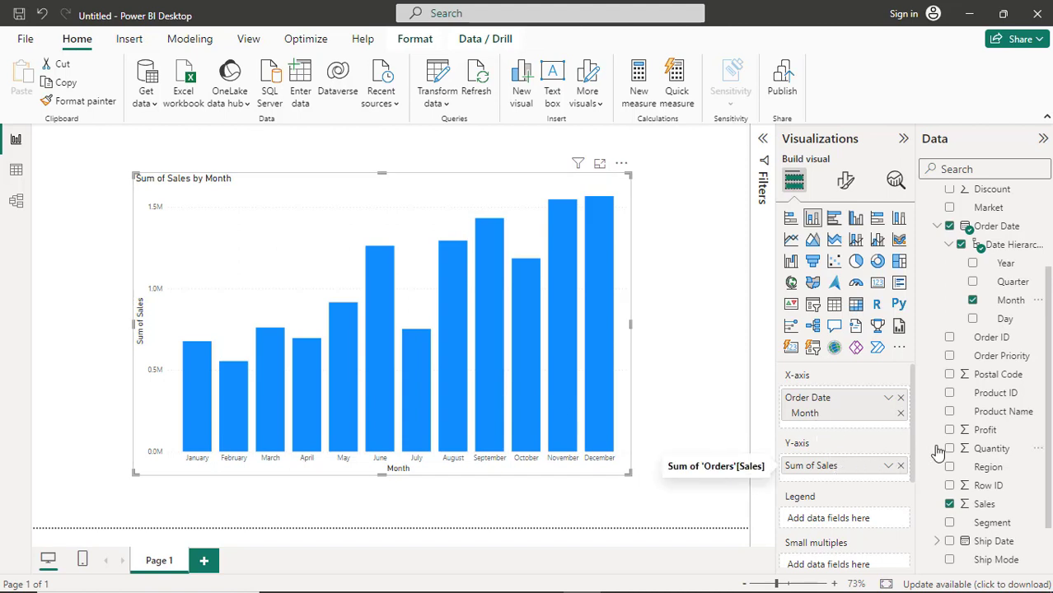
drag(952, 434, 856, 472)
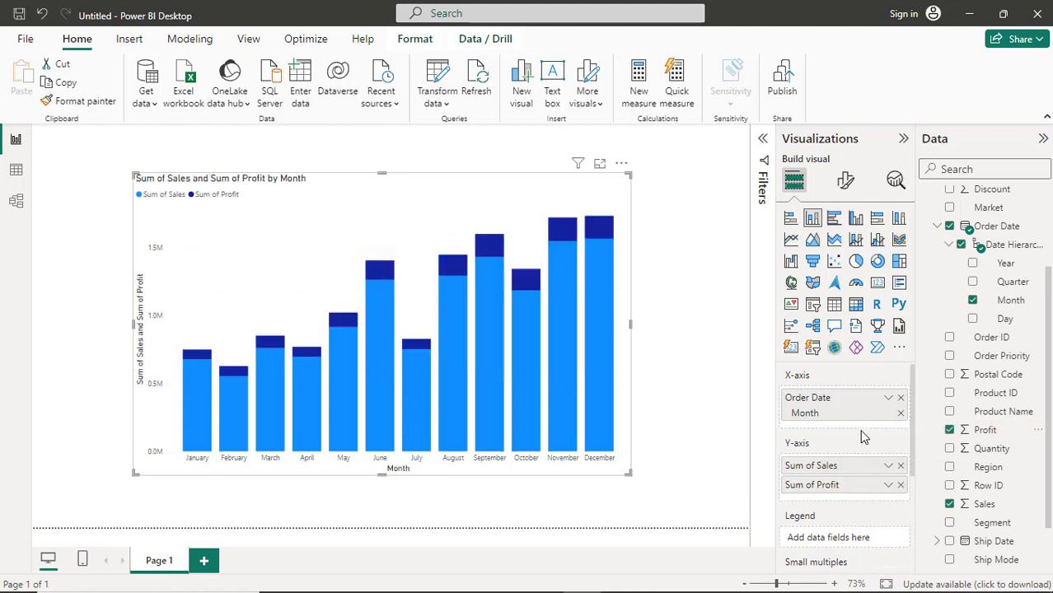
mouse_move(487, 319)
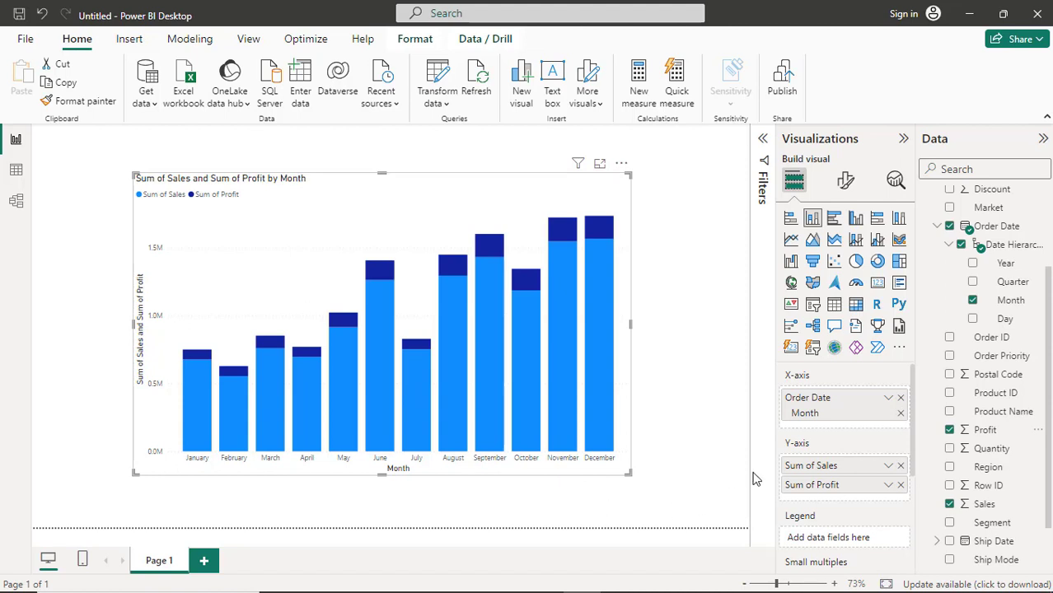
Step: Format the column chart's title as bold, italic and underlined
click(848, 185)
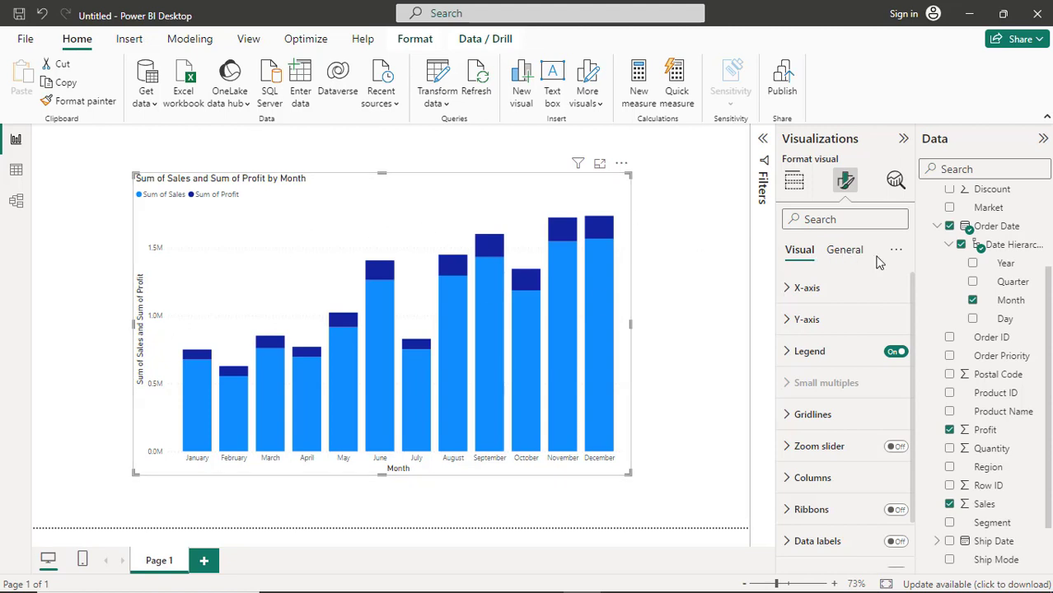
click(844, 250)
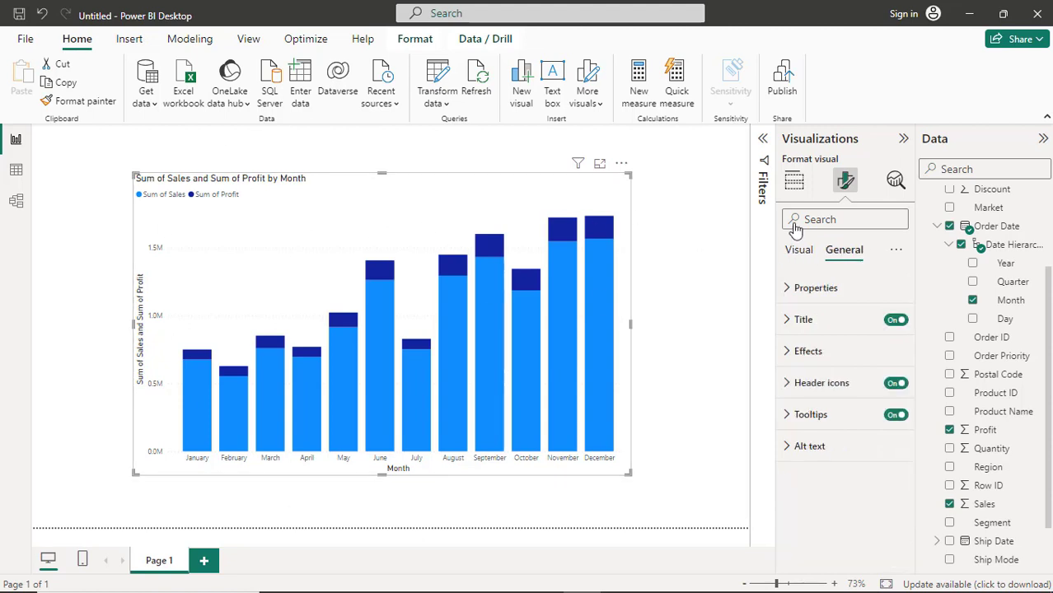
click(812, 329)
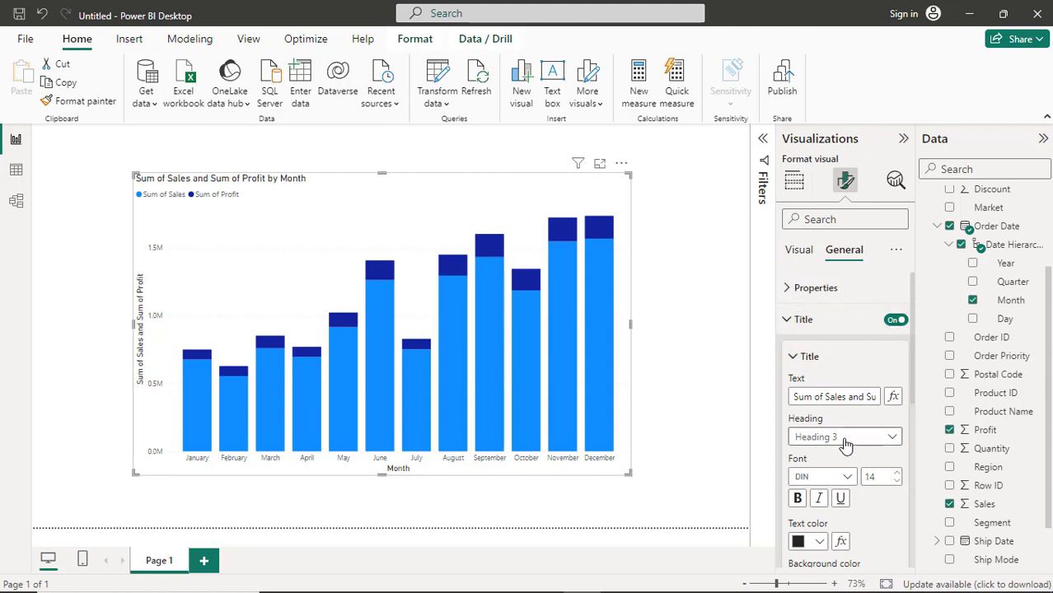
click(799, 498)
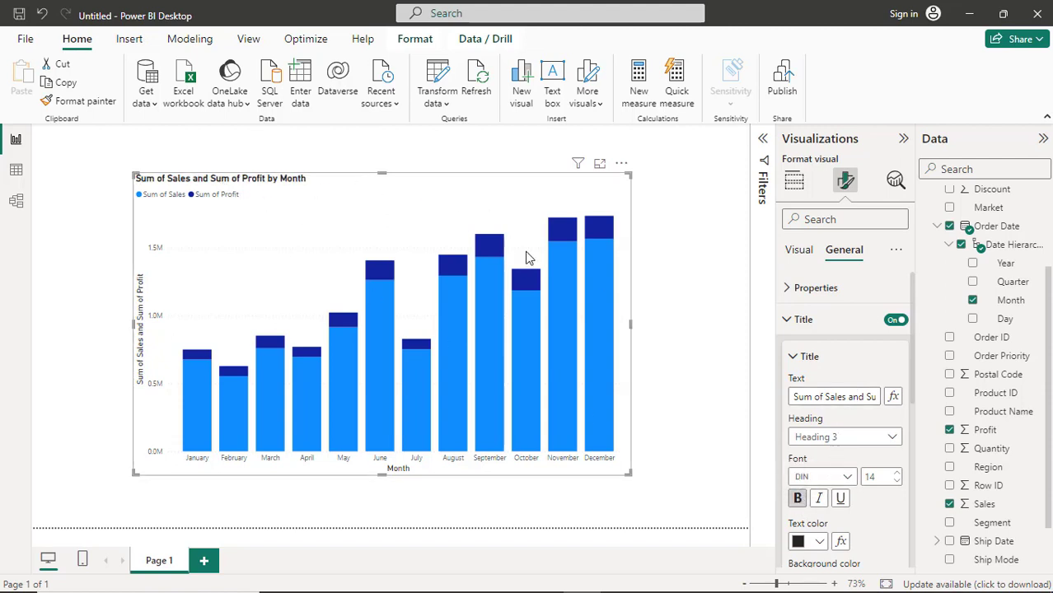
click(821, 500)
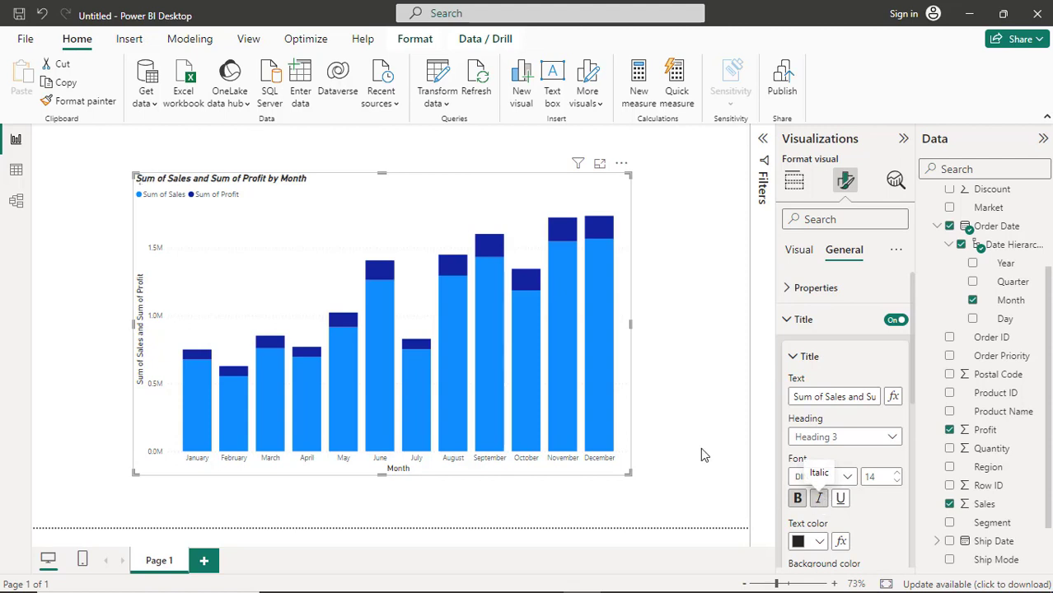
click(842, 501)
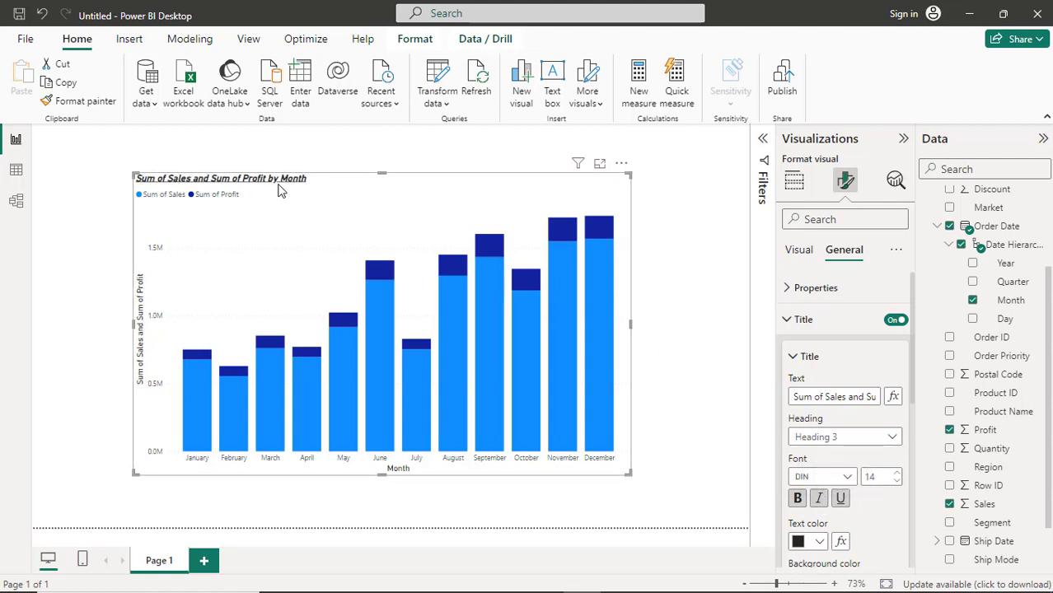
Step: Colour the chart title dark blue and align it to the centre
click(820, 543)
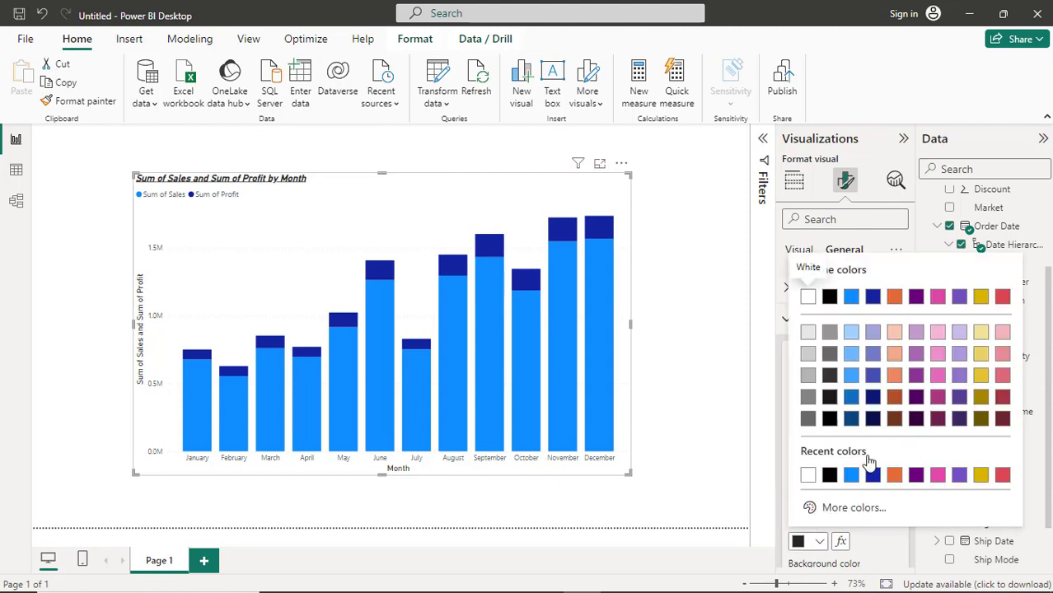
click(873, 299)
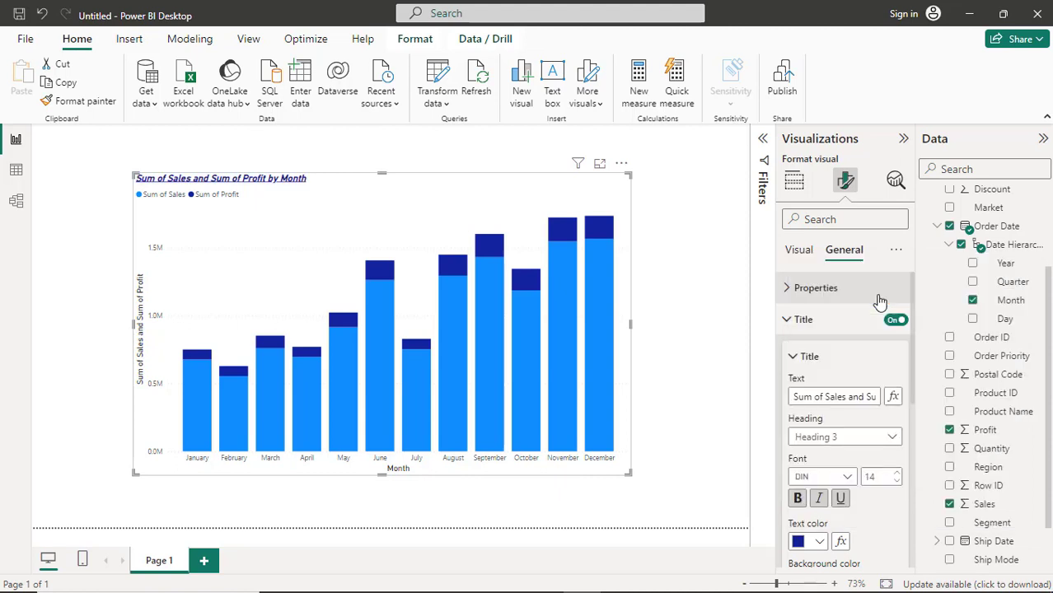
scroll(882, 445, down, 4)
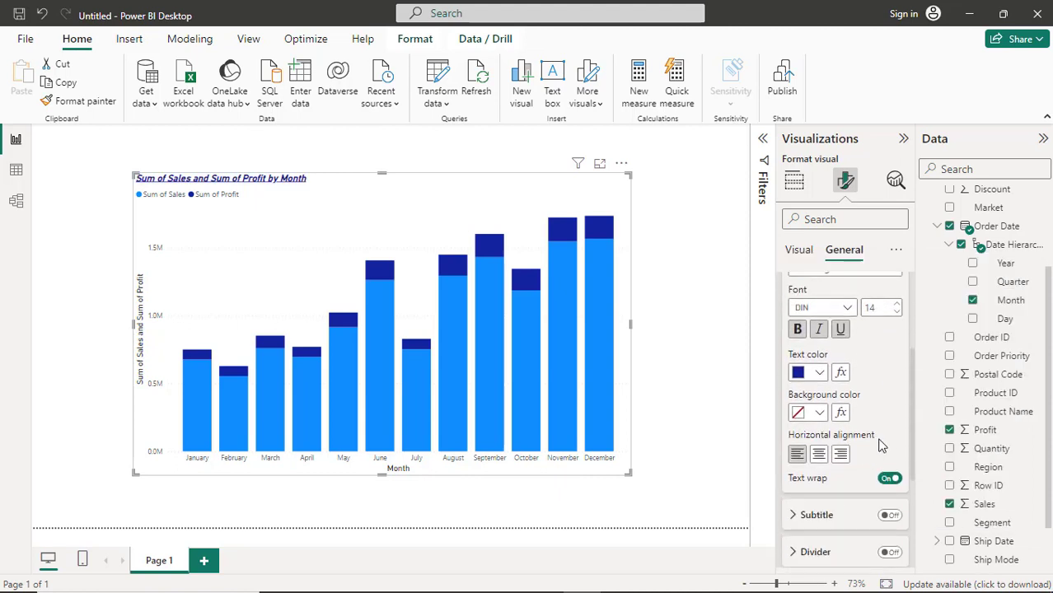
click(820, 447)
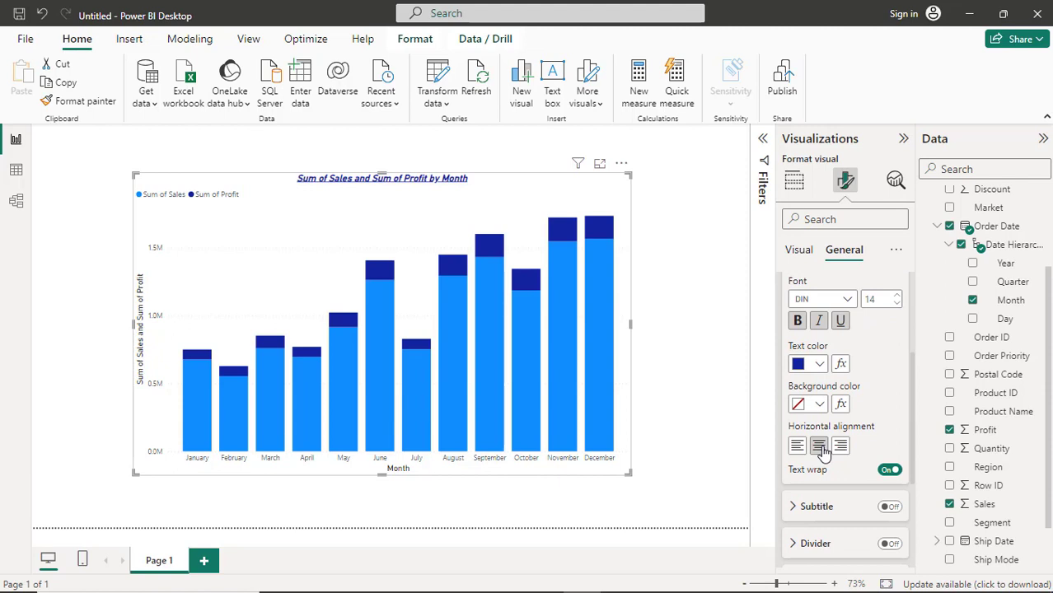
Step: Turn on the chart's subtitle and set its text to "by Month using Column stacked chart"
click(794, 507)
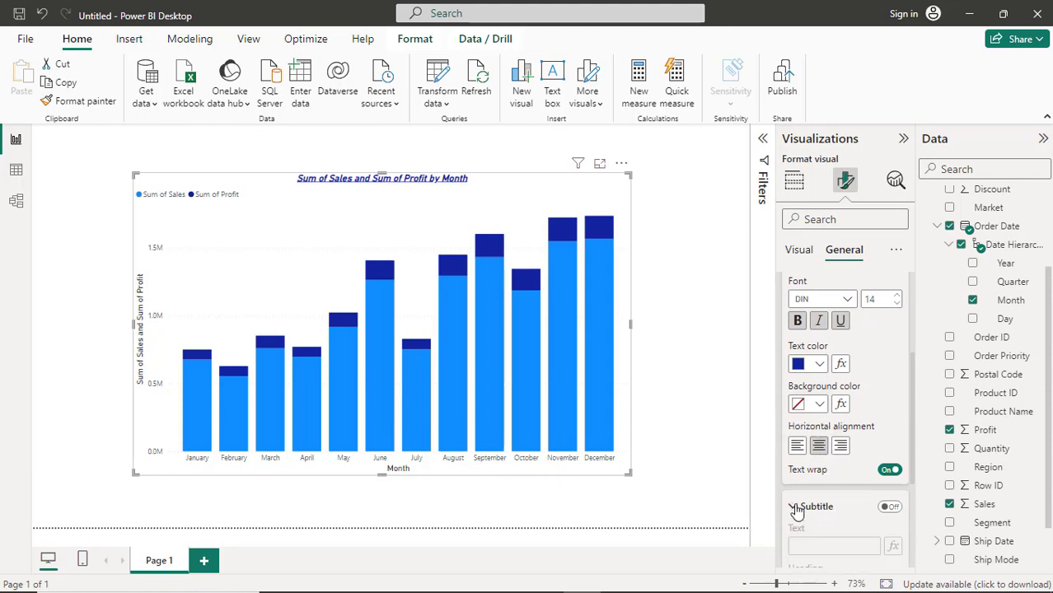
scroll(833, 507, down, 3)
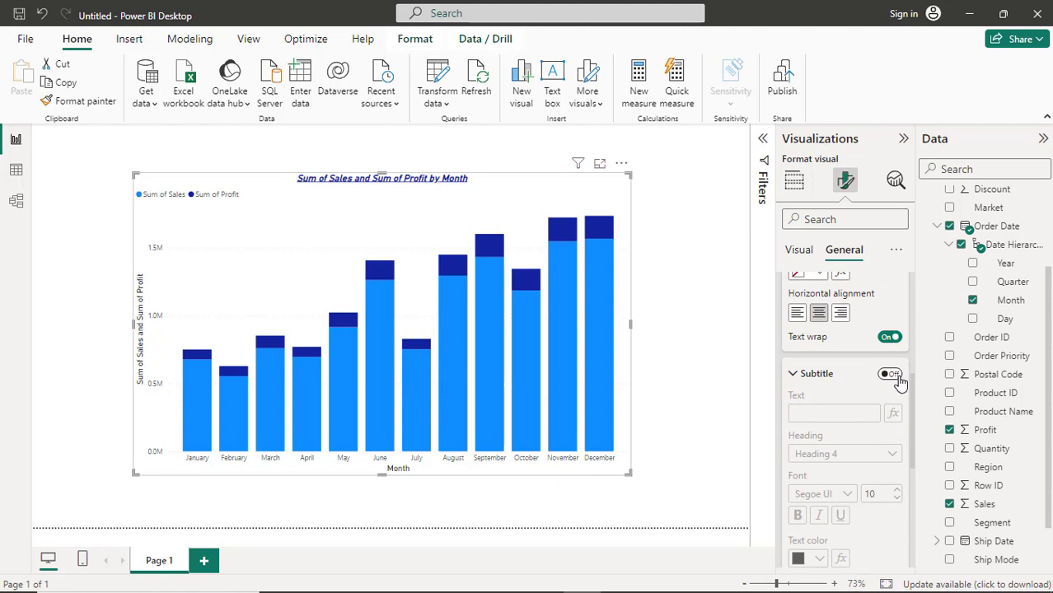
click(897, 378)
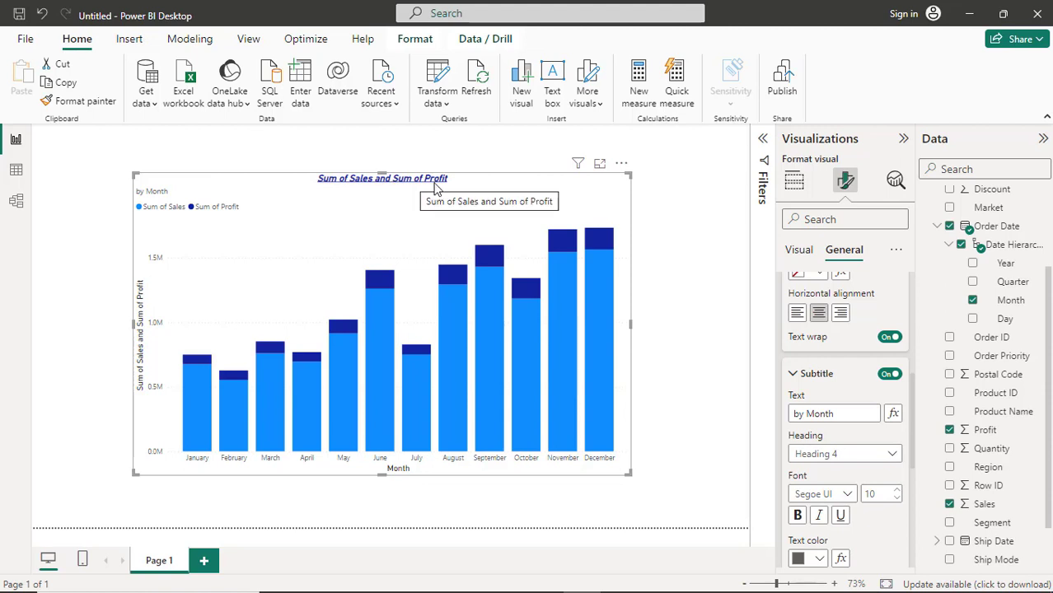
click(867, 416)
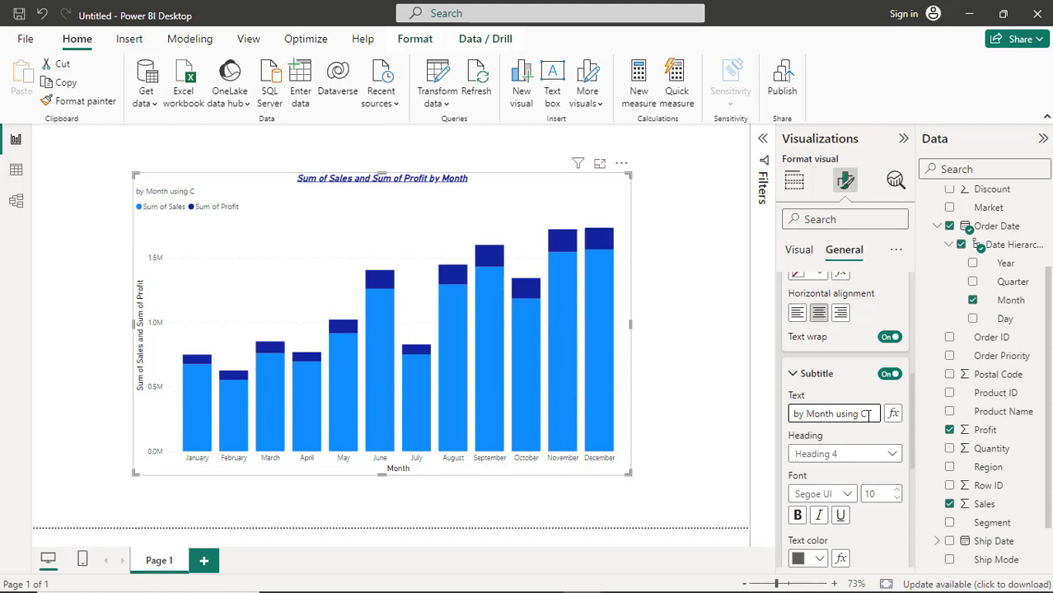
text(lumn)
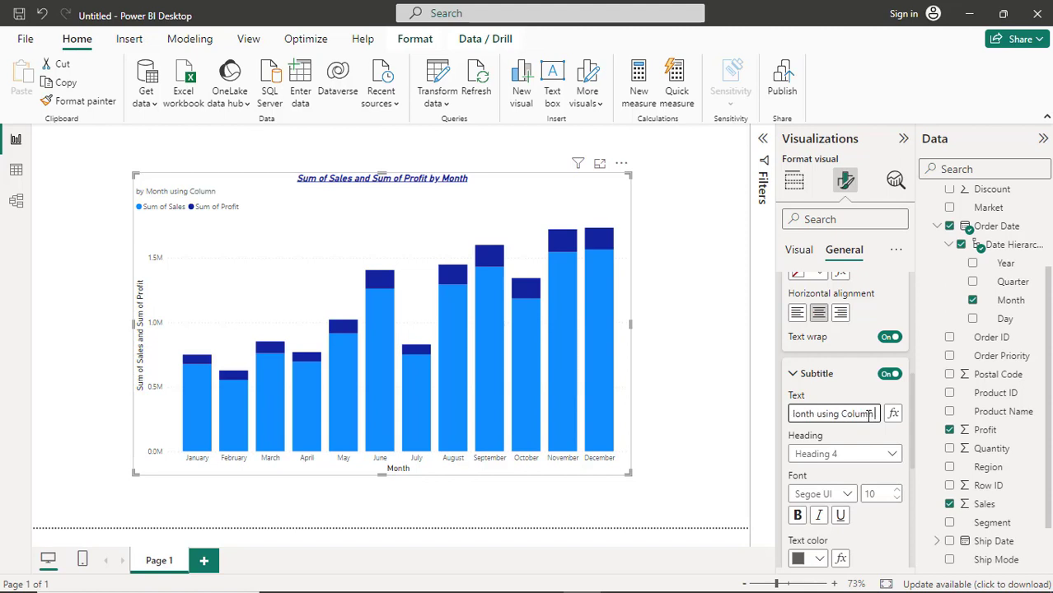
text( Sa)
text(acked)
text( chart)
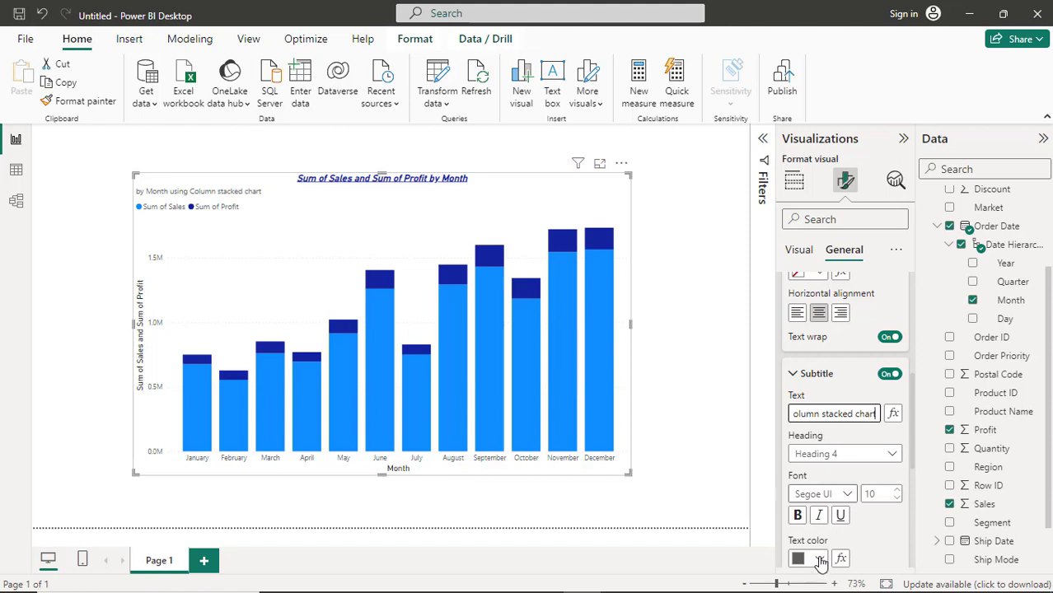
Step: Format the chart's subtitle as bold and red, and align it to the centre
click(797, 521)
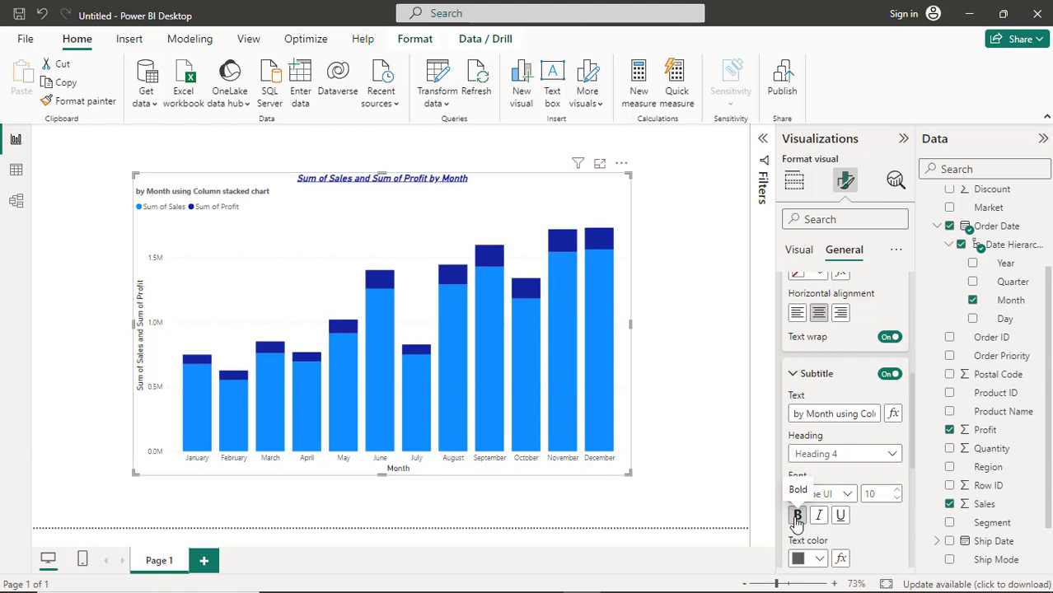
click(820, 561)
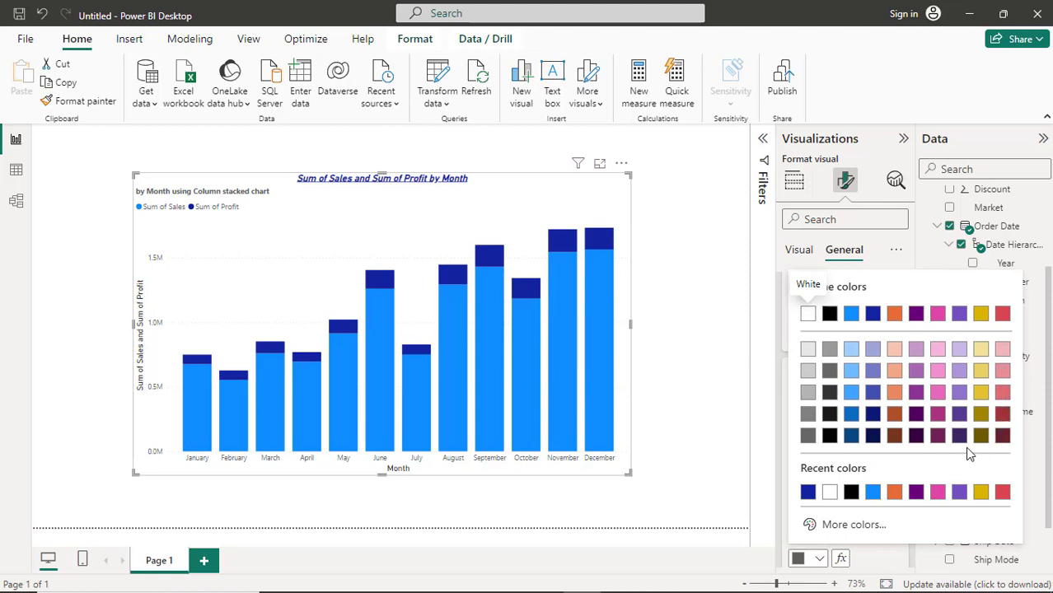
click(1002, 495)
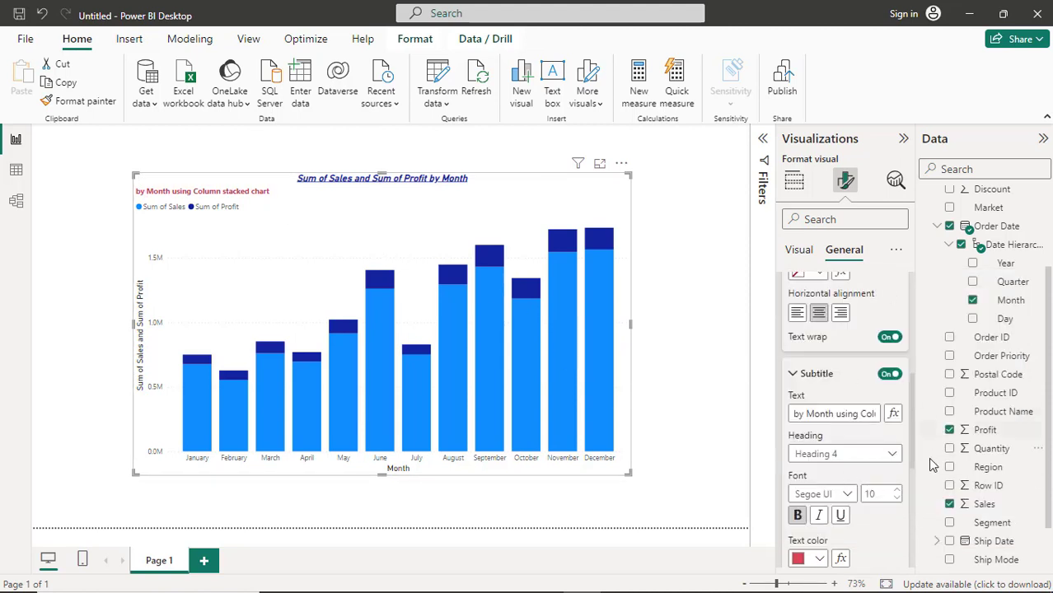
scroll(824, 519, down, 2)
click(820, 515)
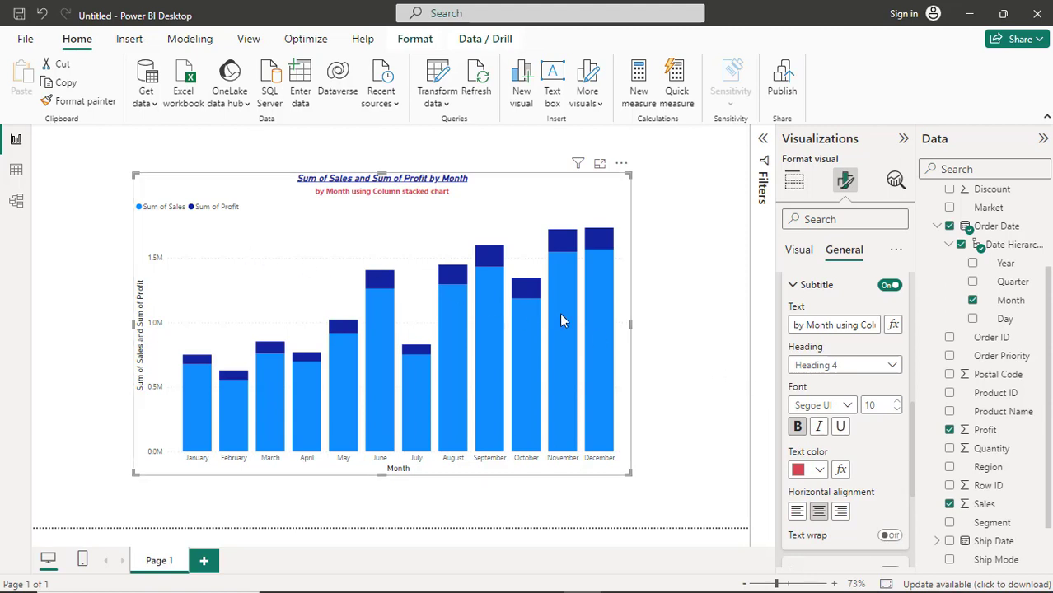
click(794, 288)
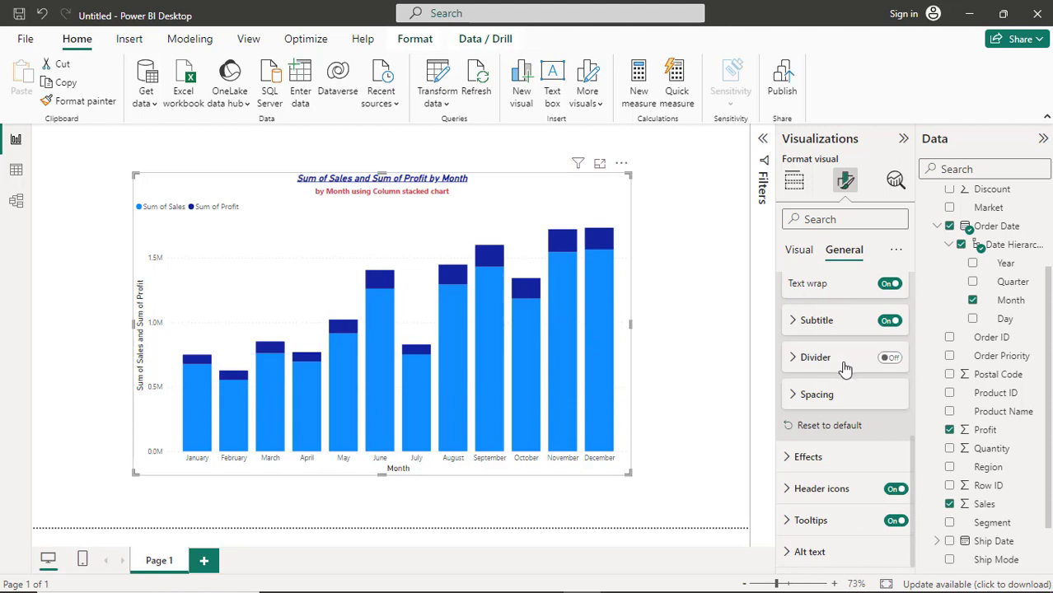
scroll(843, 363, up, 6)
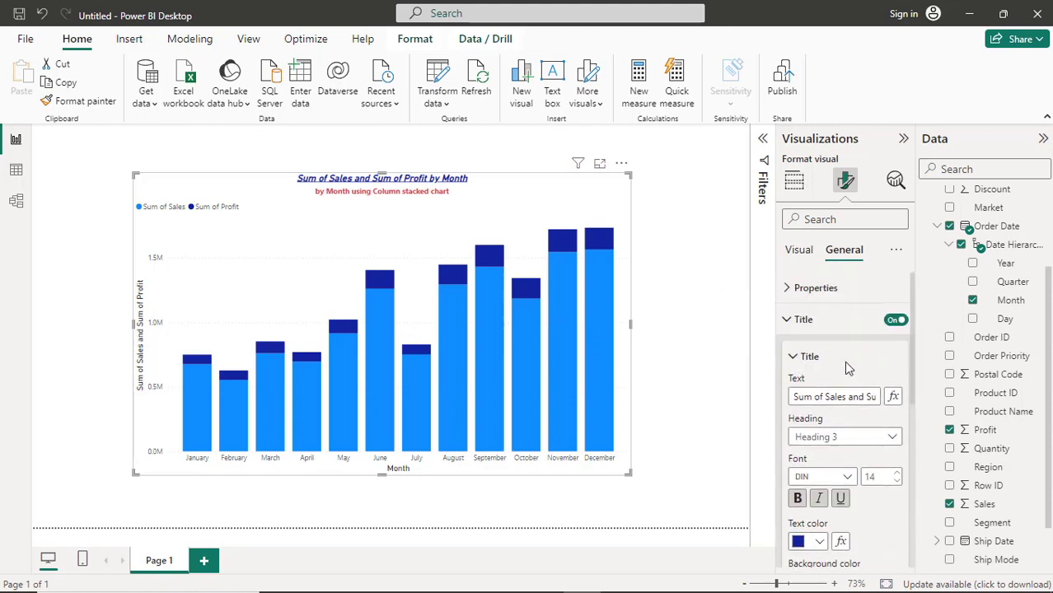
click(798, 323)
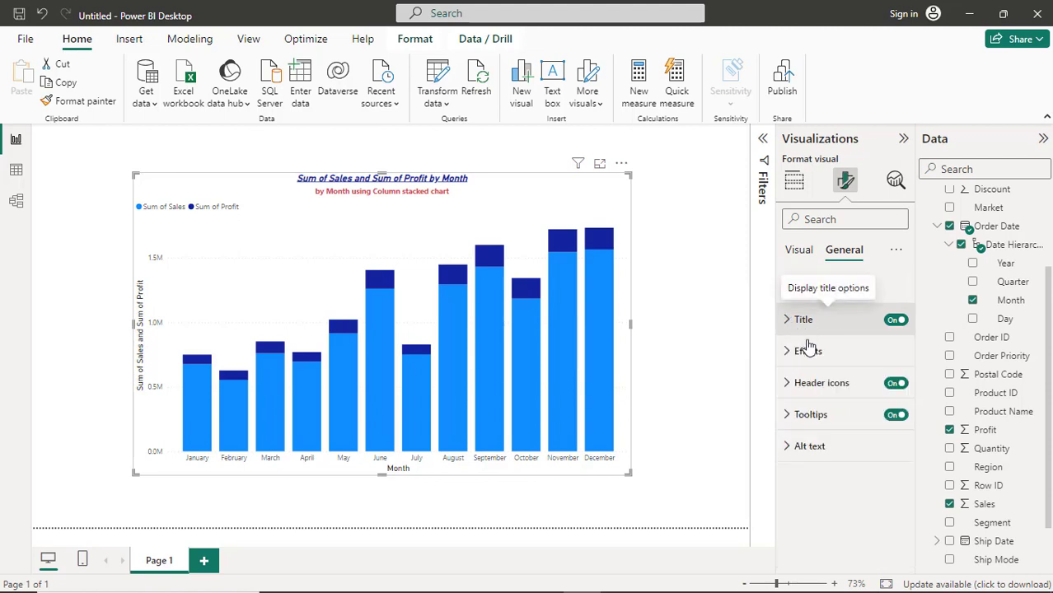
Step: Set the chart's background effect colour to light pink, a pale tint of the theme red
click(793, 354)
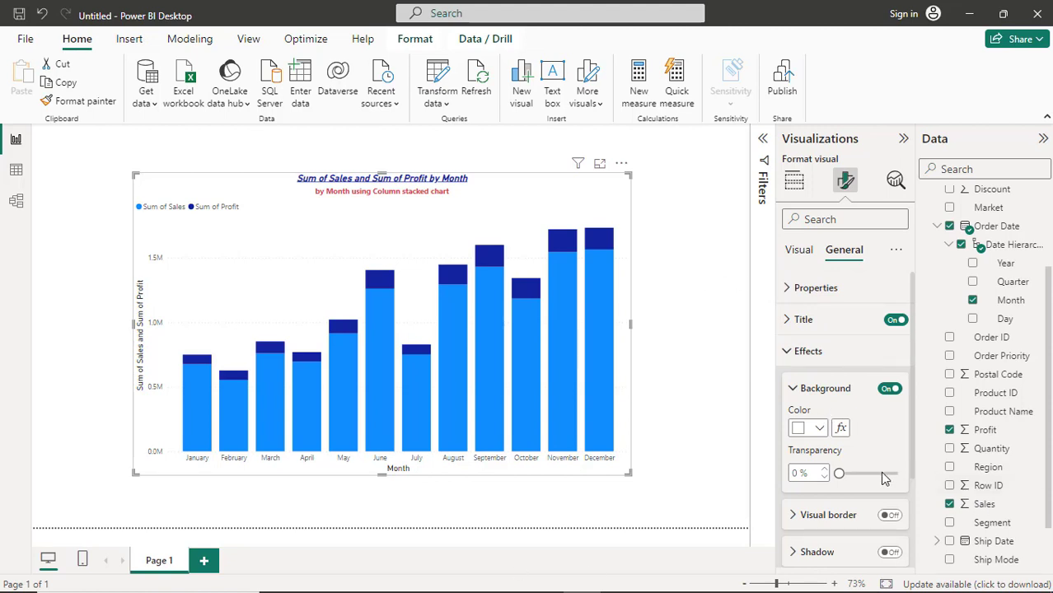
click(819, 429)
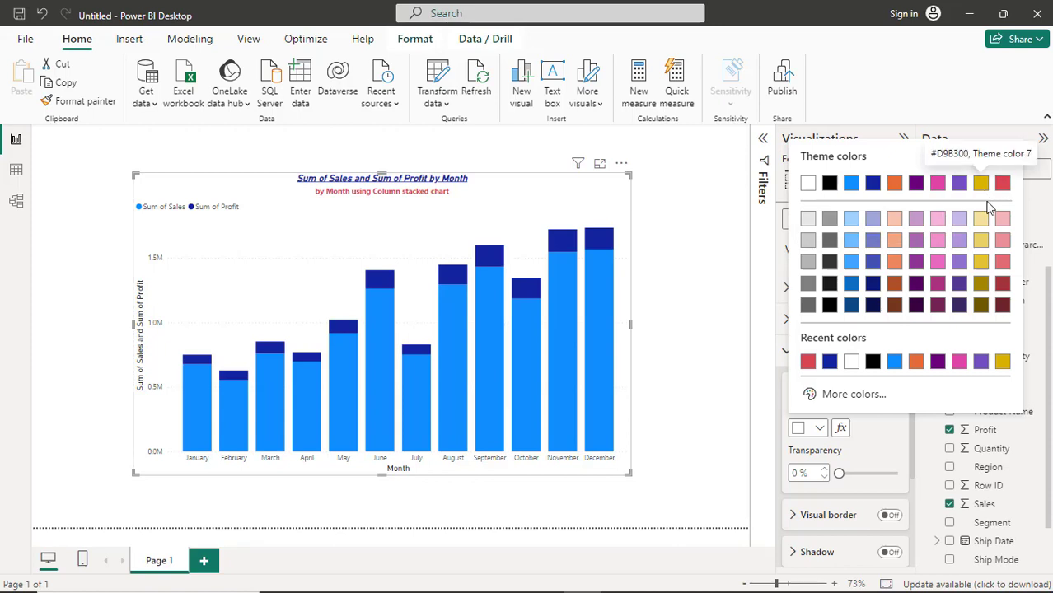
click(1002, 221)
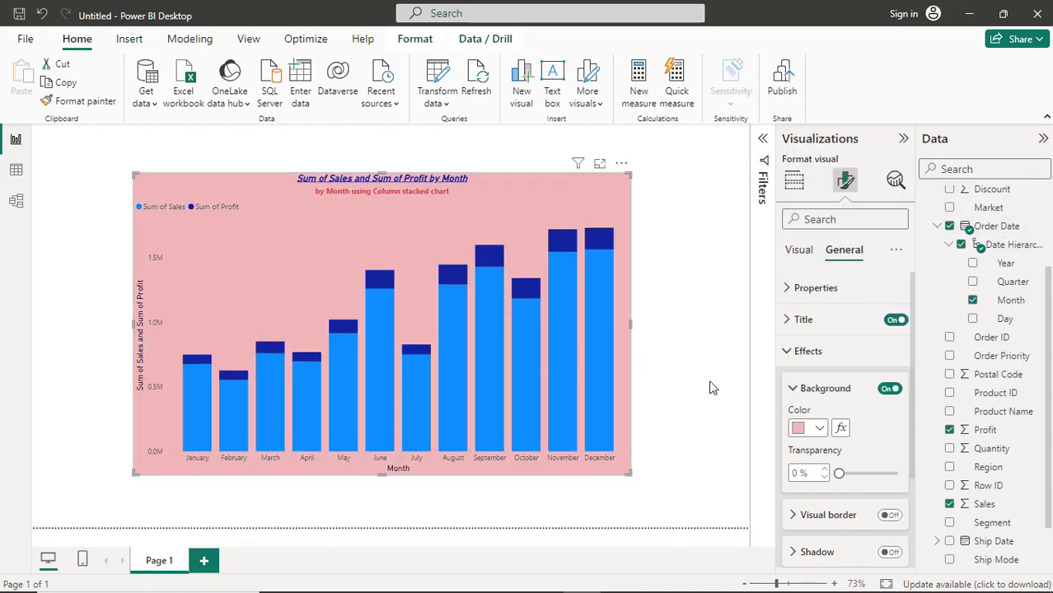
click(788, 353)
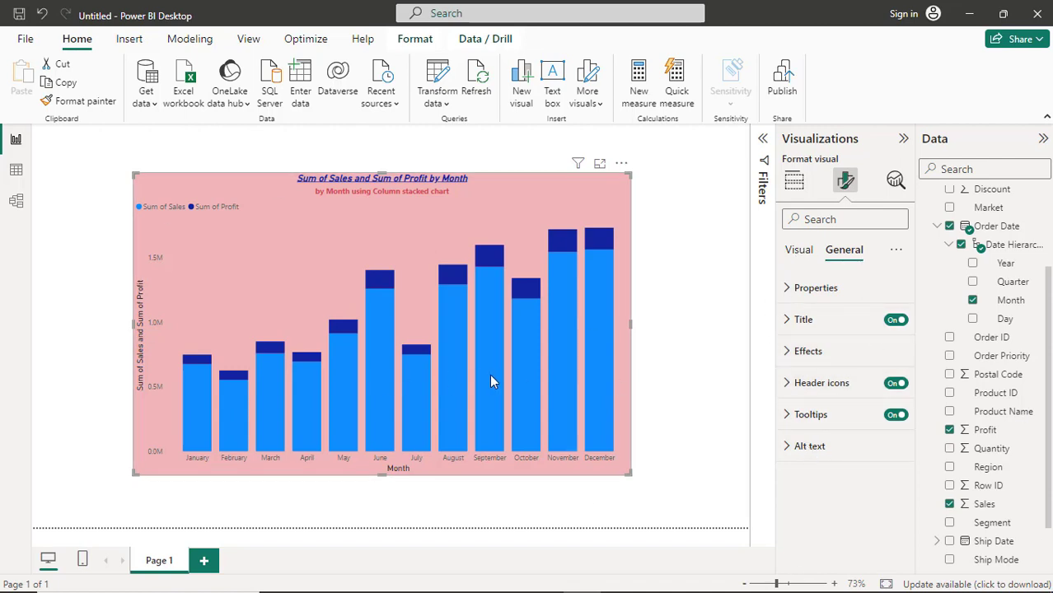
Step: Format the X-axis month labels as bold, dark grey text at font size 11
mouse_move(491, 379)
click(799, 255)
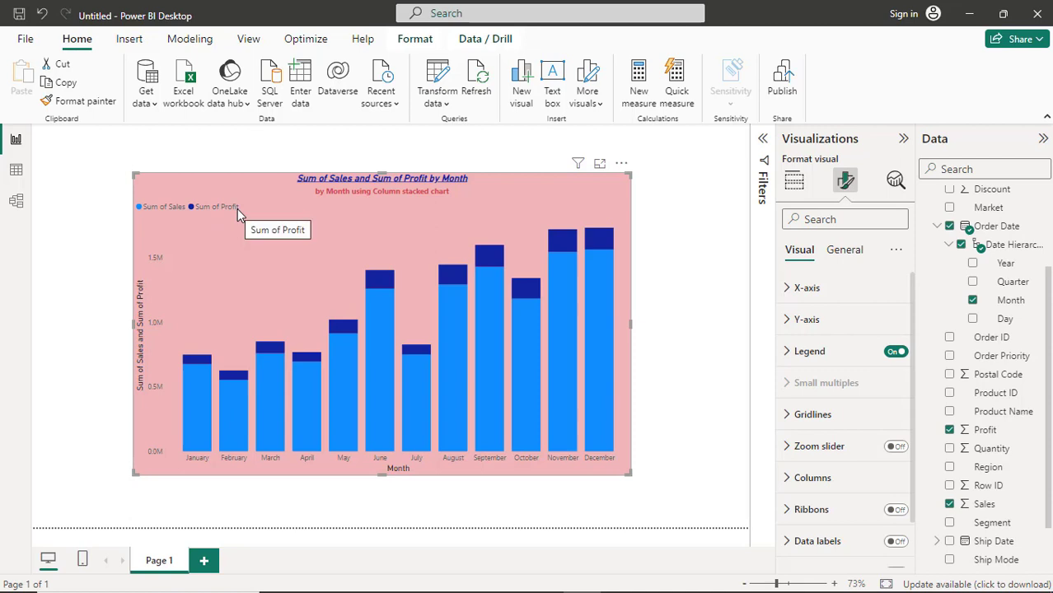
click(793, 290)
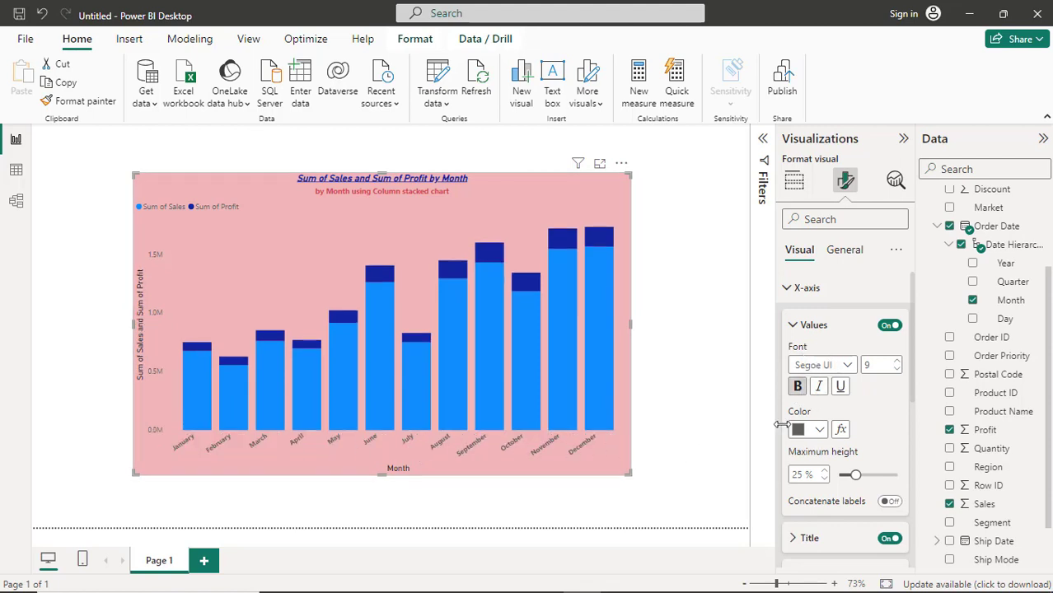
click(819, 429)
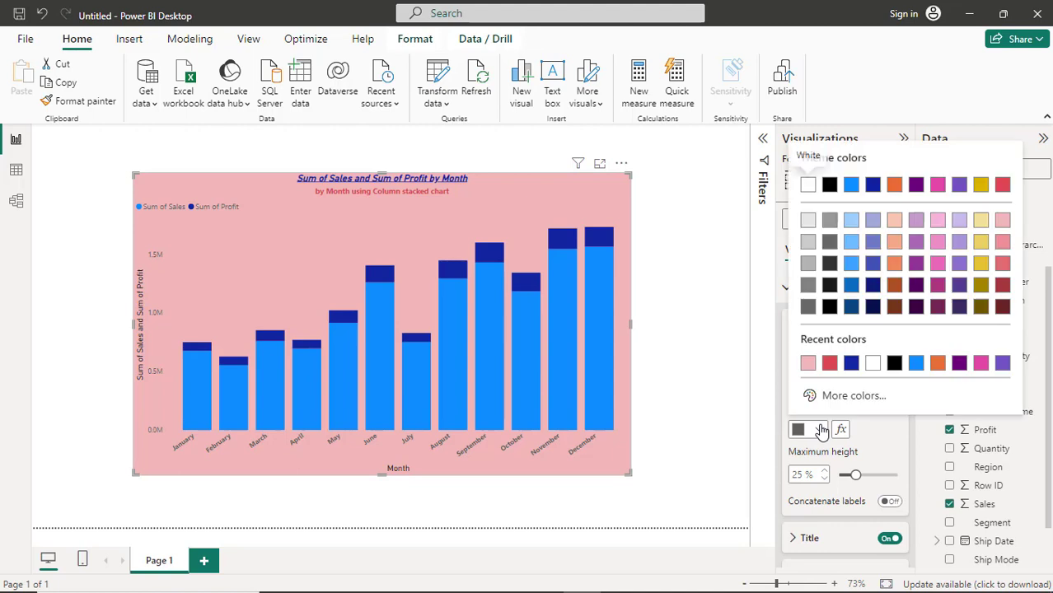
click(828, 267)
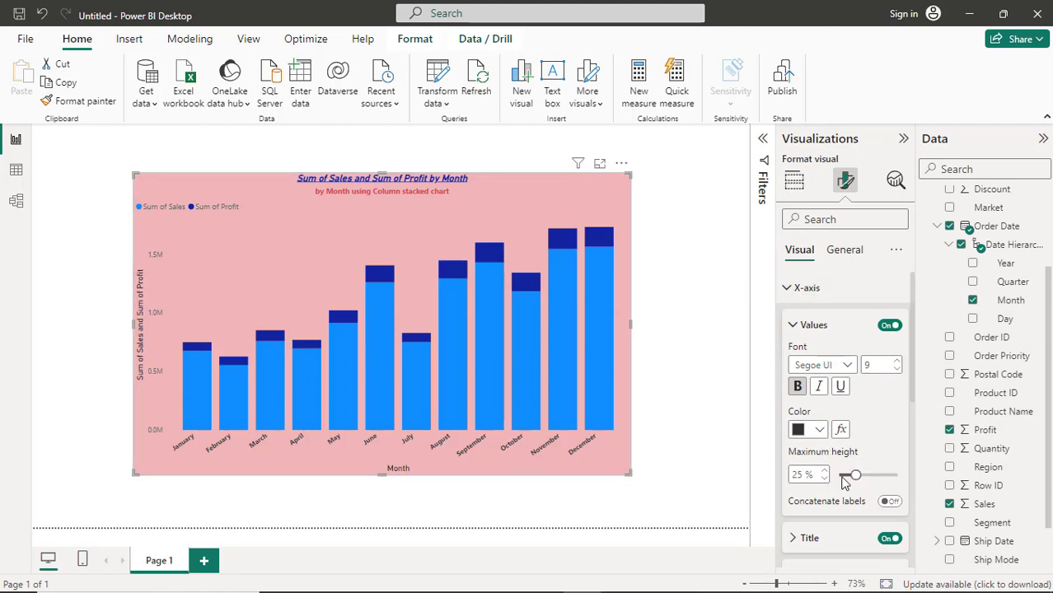
click(846, 387)
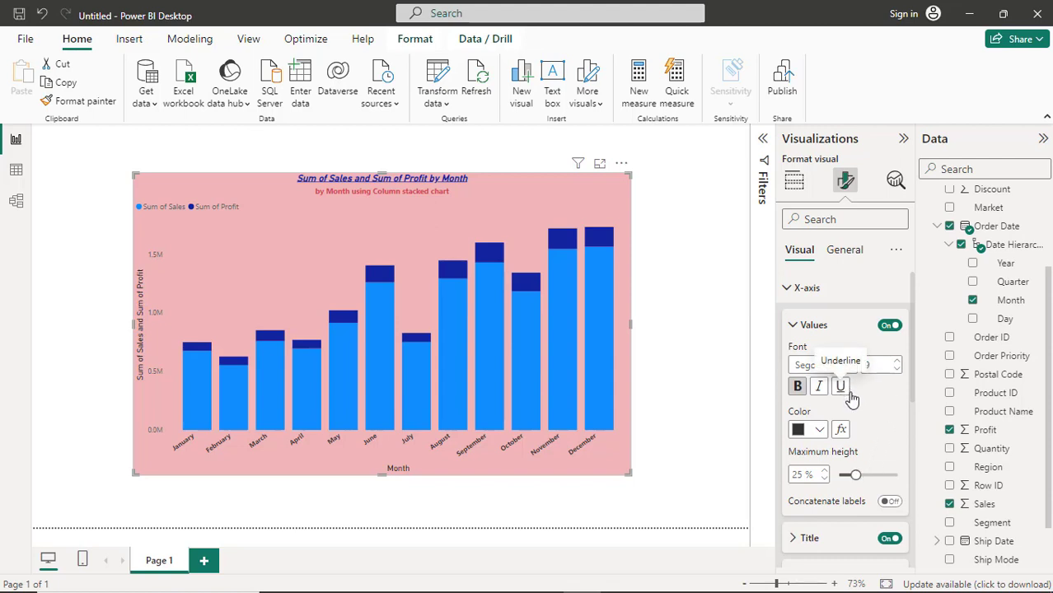
scroll(851, 398, down, 3)
scroll(853, 398, up, 3)
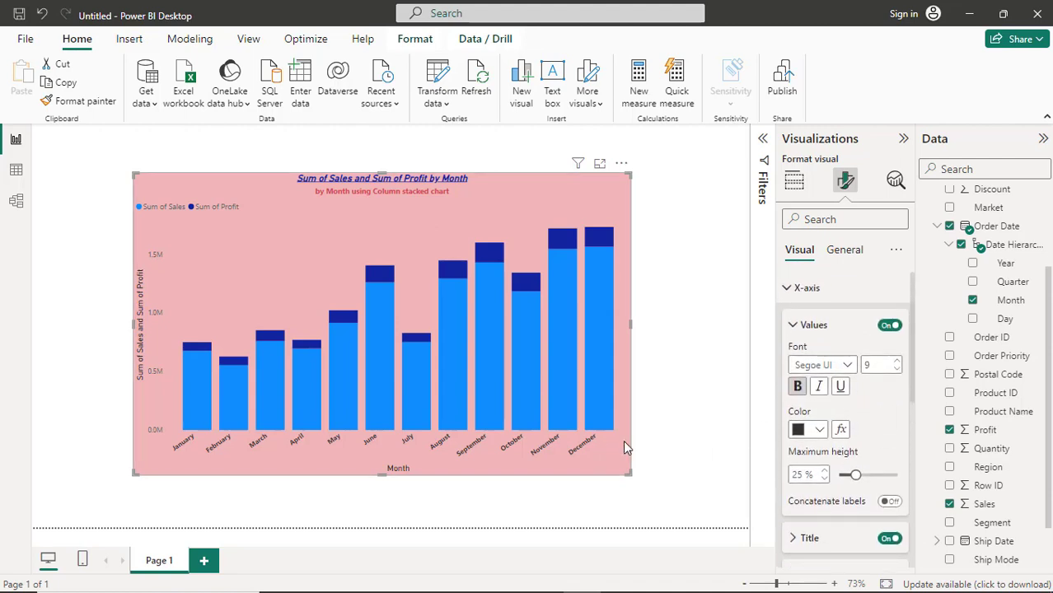
click(898, 363)
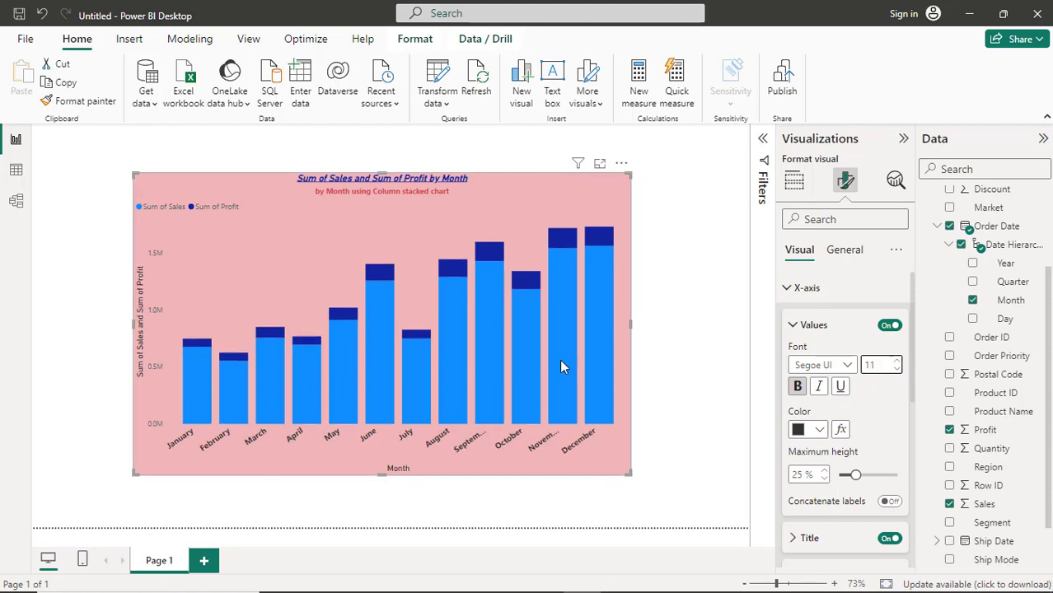
click(796, 329)
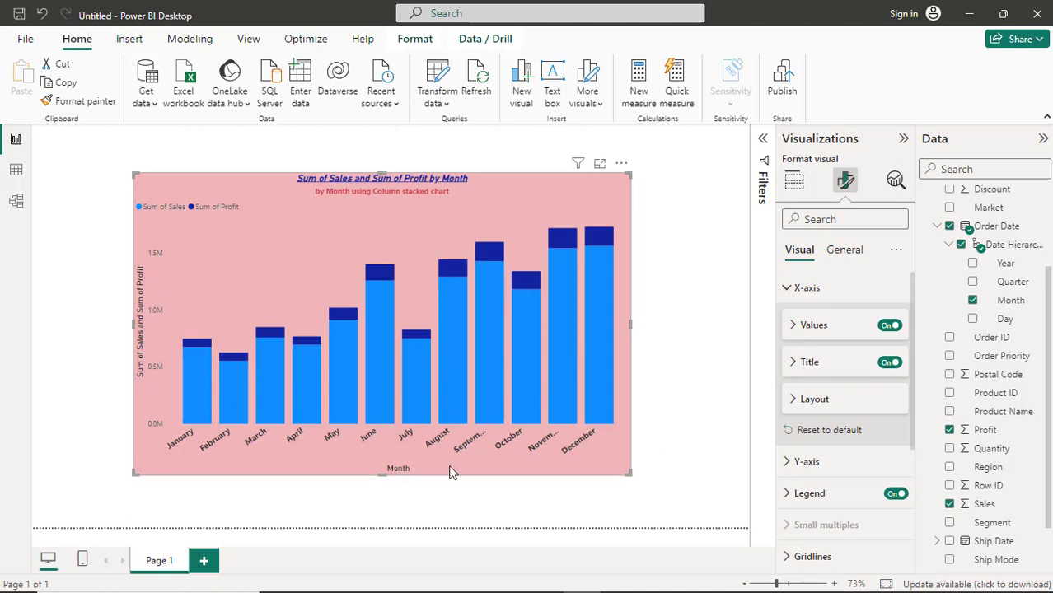
Step: Format the X-axis title as bold, dark blue (#12239E) text at font size 16
click(796, 367)
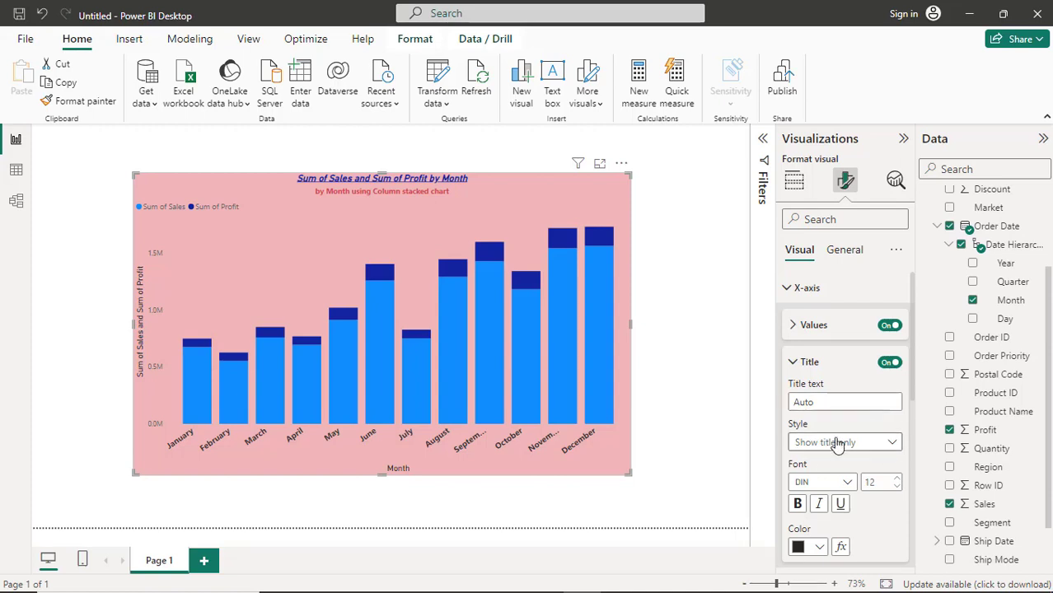
click(797, 503)
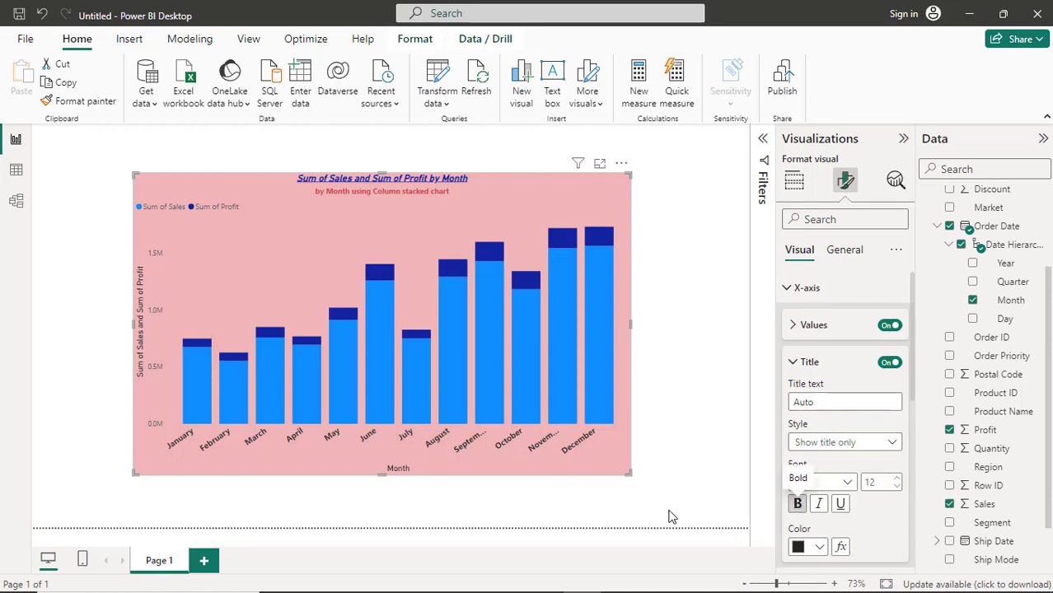
click(820, 548)
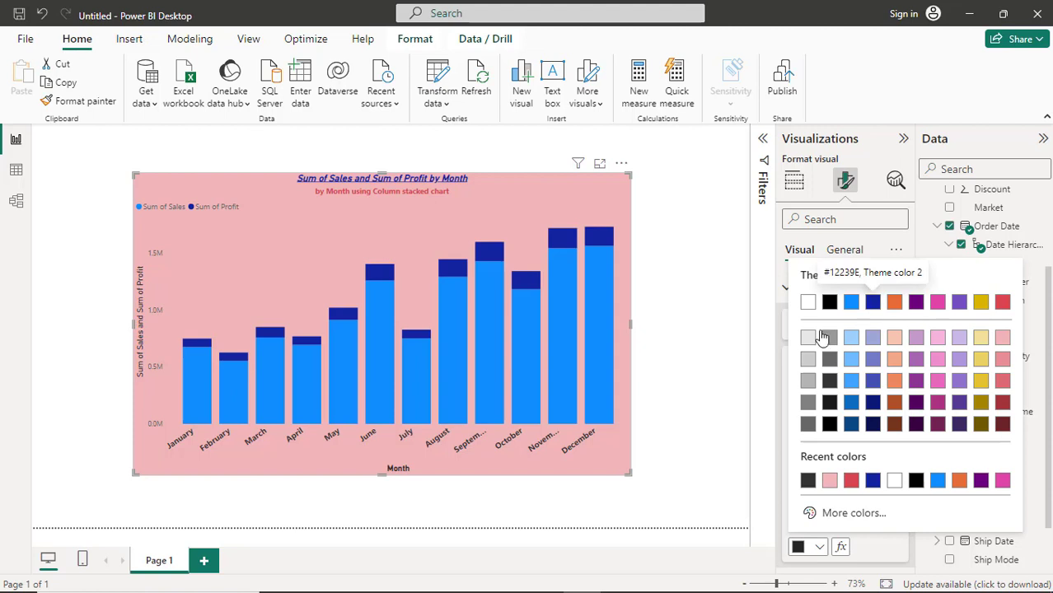
click(873, 301)
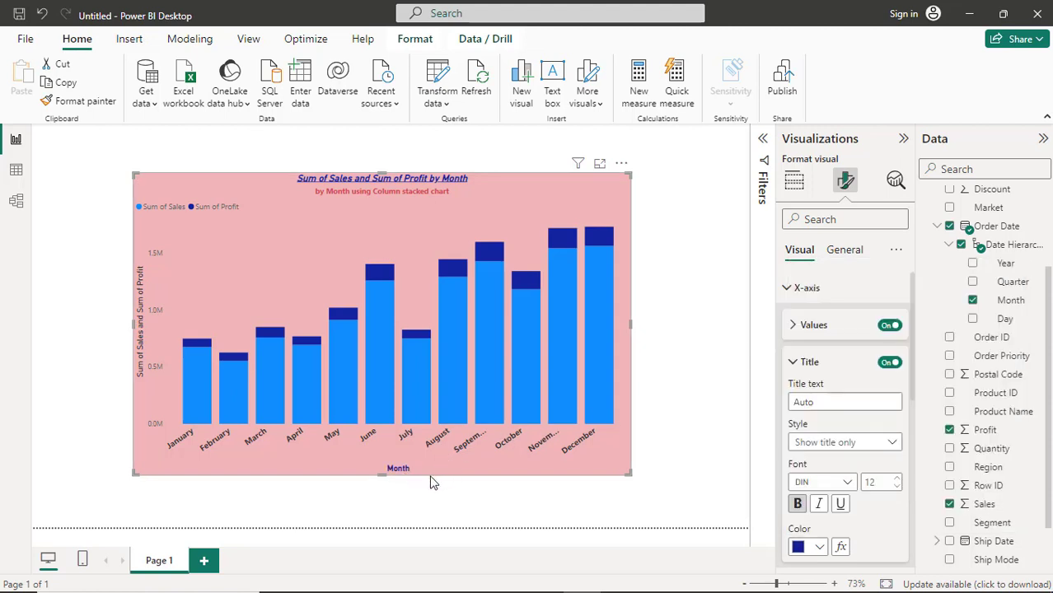
click(898, 478)
click(898, 478)
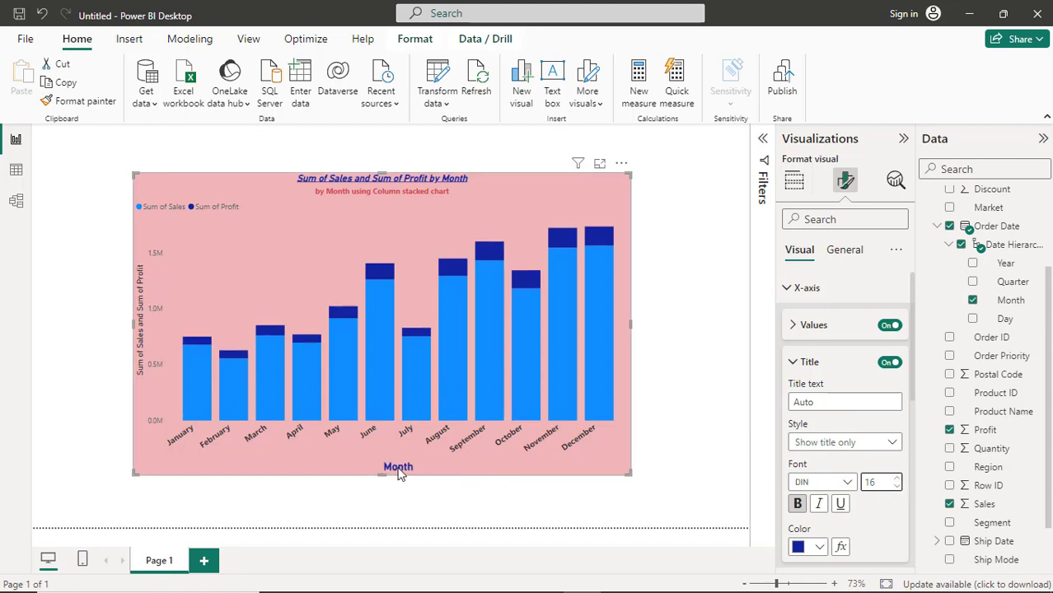
click(794, 365)
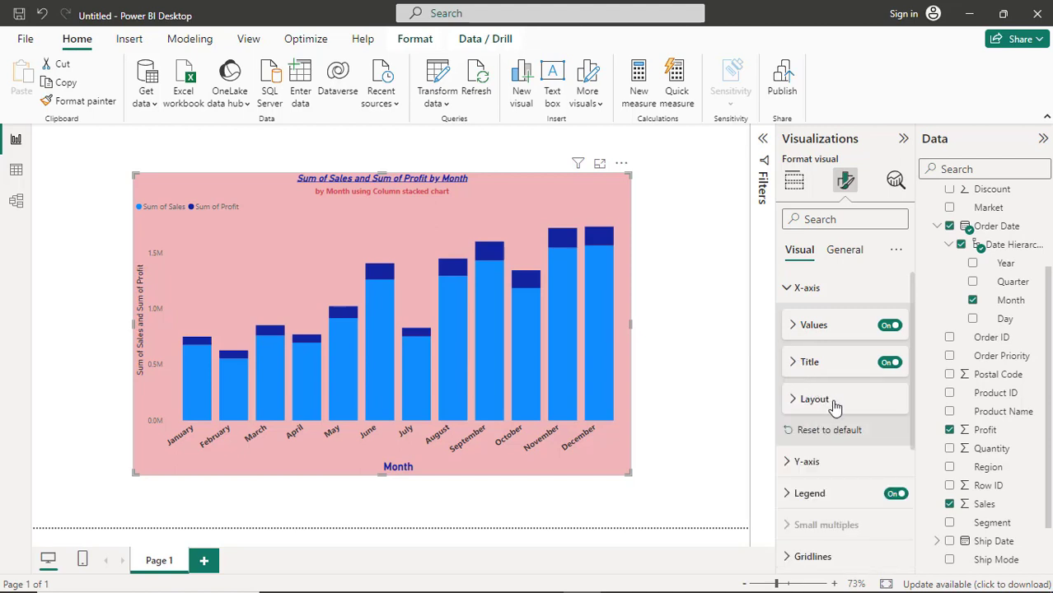
click(788, 293)
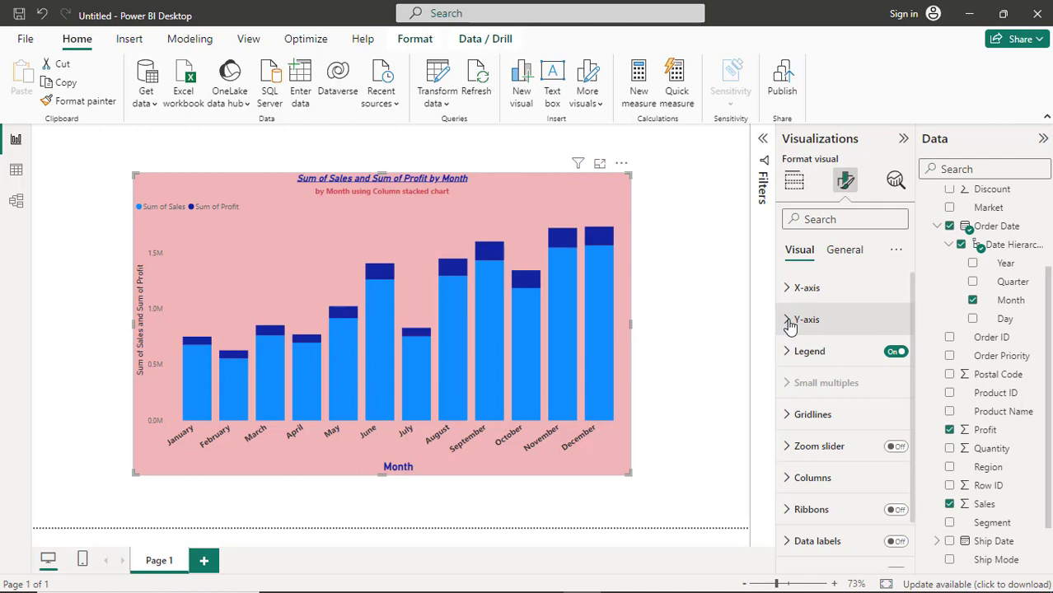
Step: Format the Y-axis values as bold, black text at font size 12
click(789, 322)
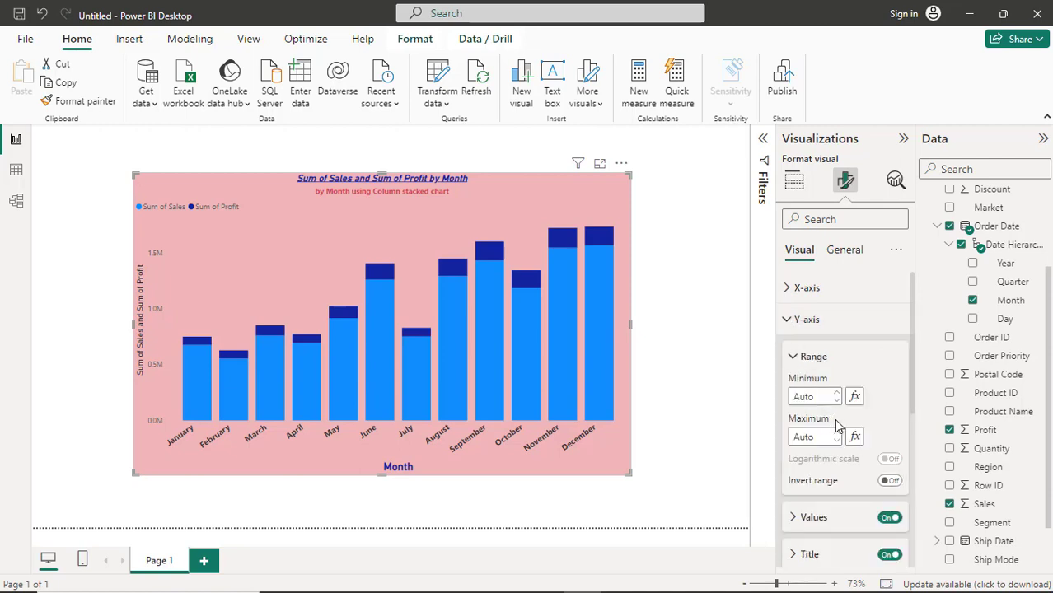
scroll(836, 425, down, 2)
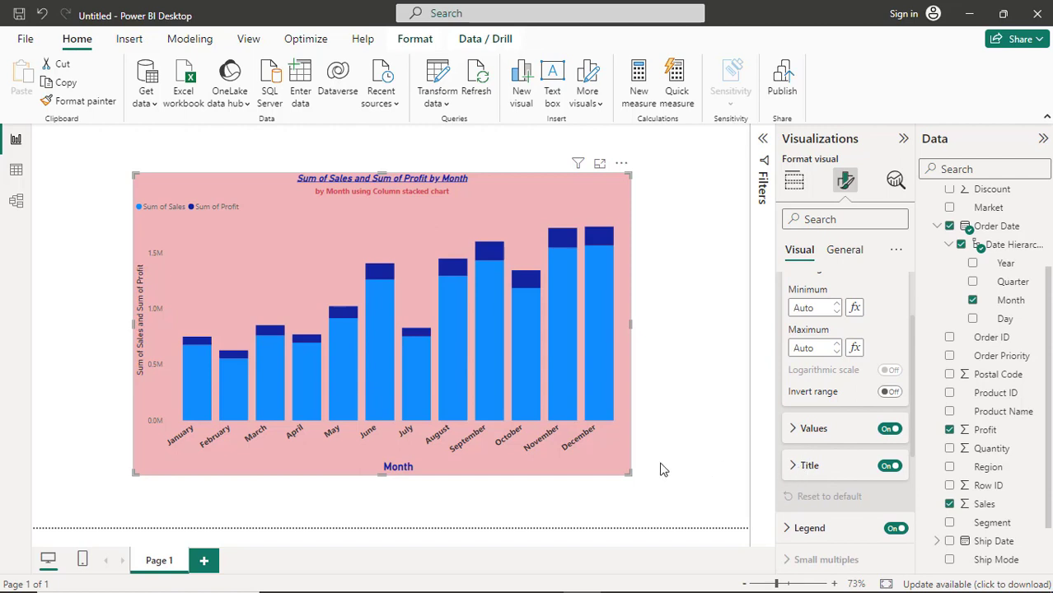
click(793, 429)
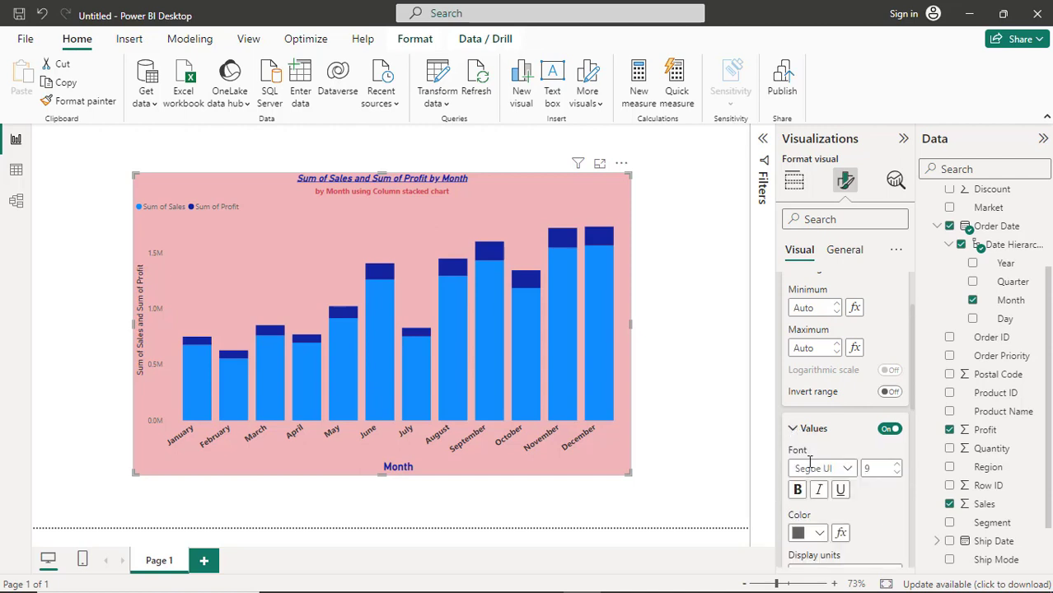
click(797, 490)
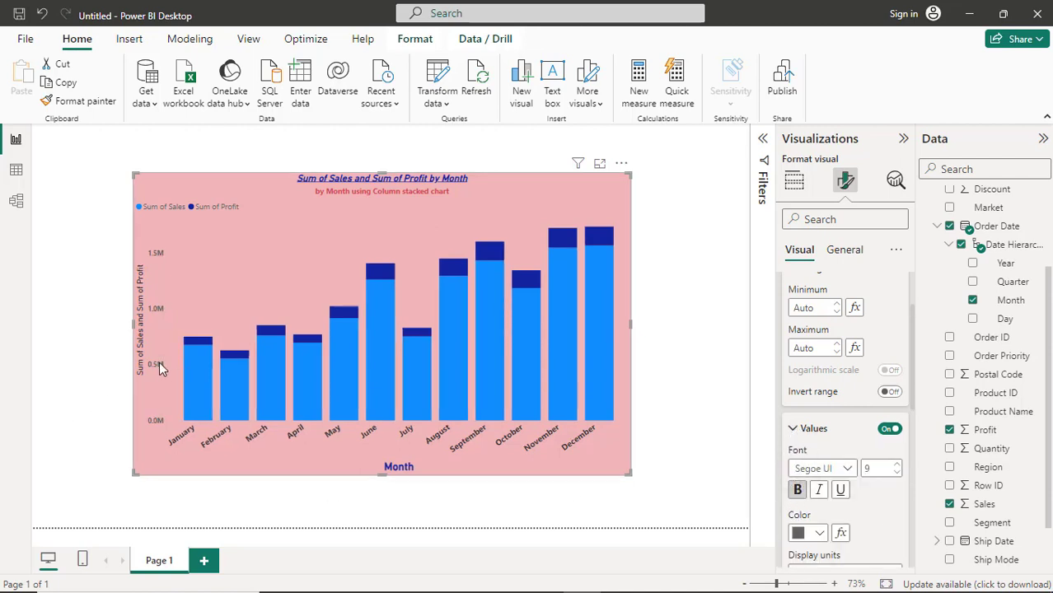
click(899, 465)
click(899, 466)
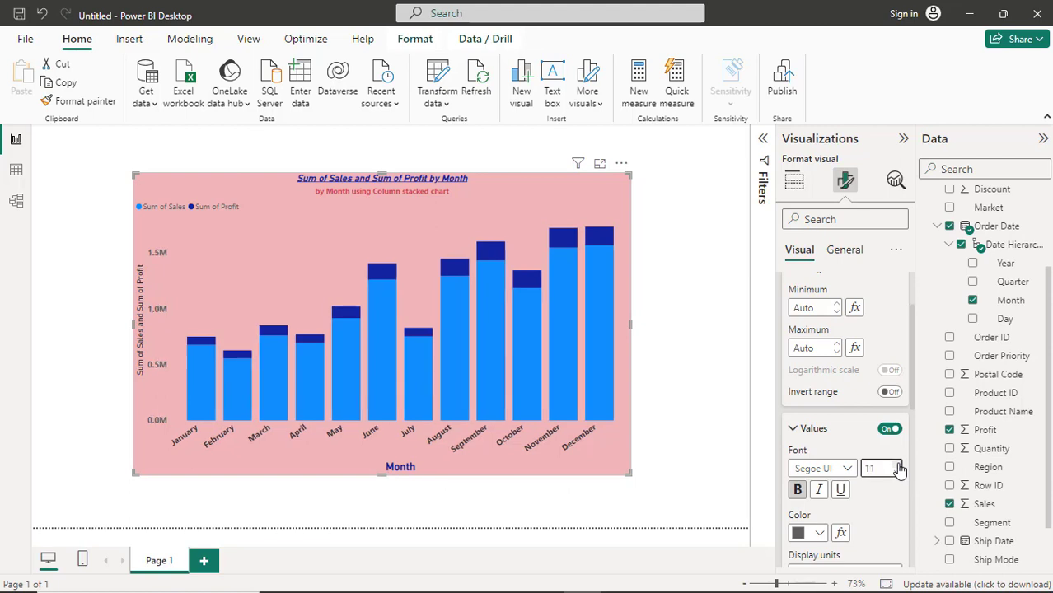
click(819, 534)
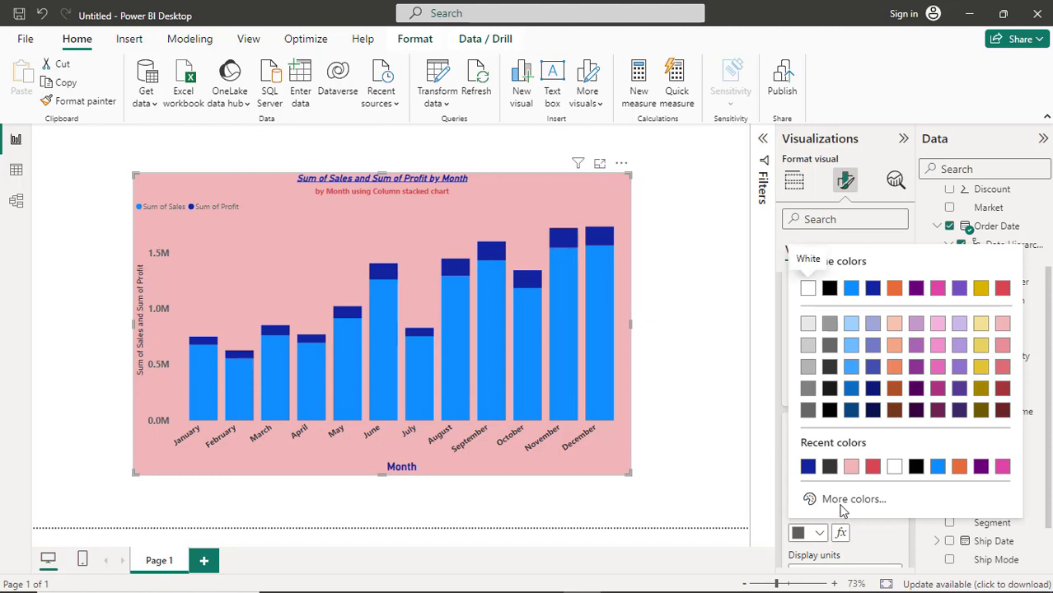
click(917, 467)
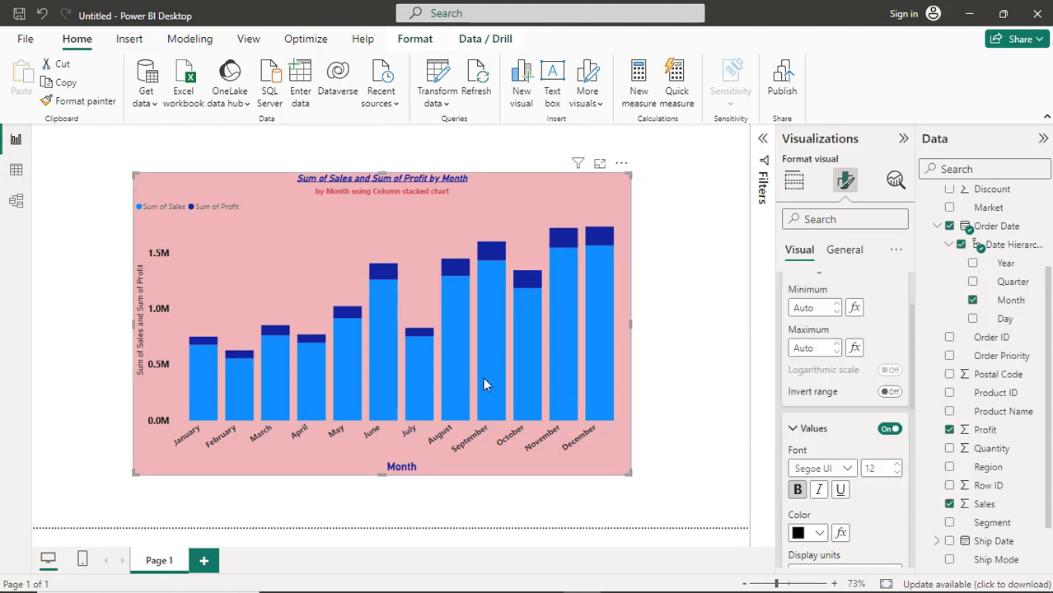
click(793, 430)
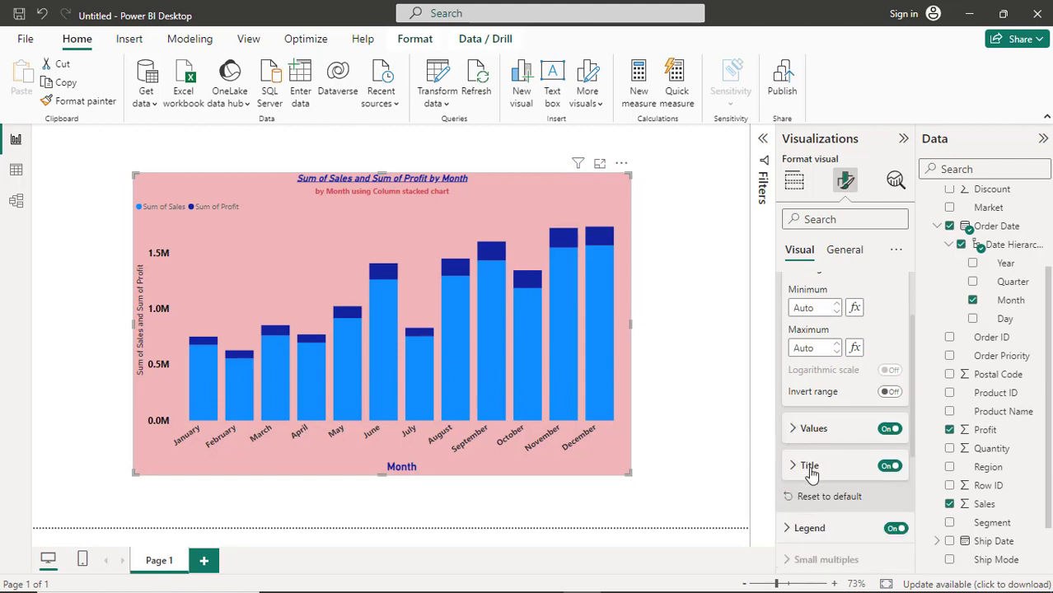
Step: Format the Y-axis title as bold, dark blue text at font size 15
click(798, 467)
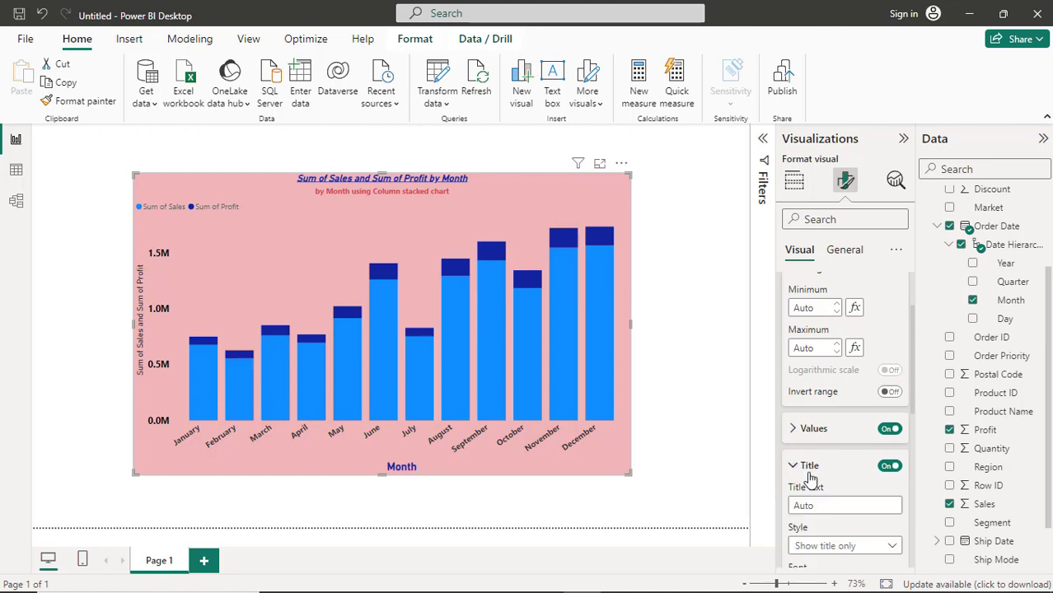
scroll(815, 488, down, 2)
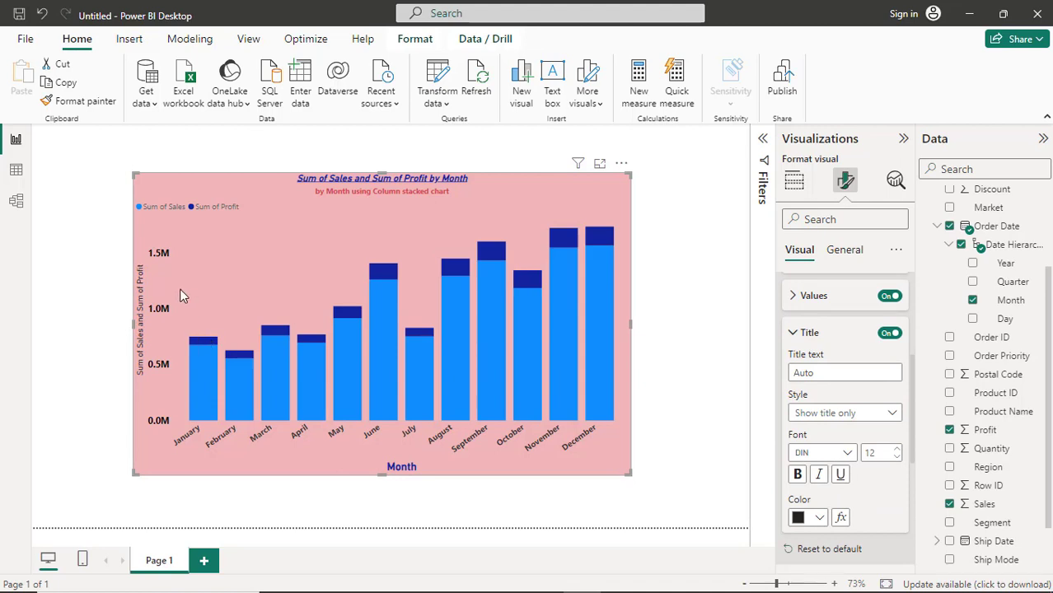
click(796, 476)
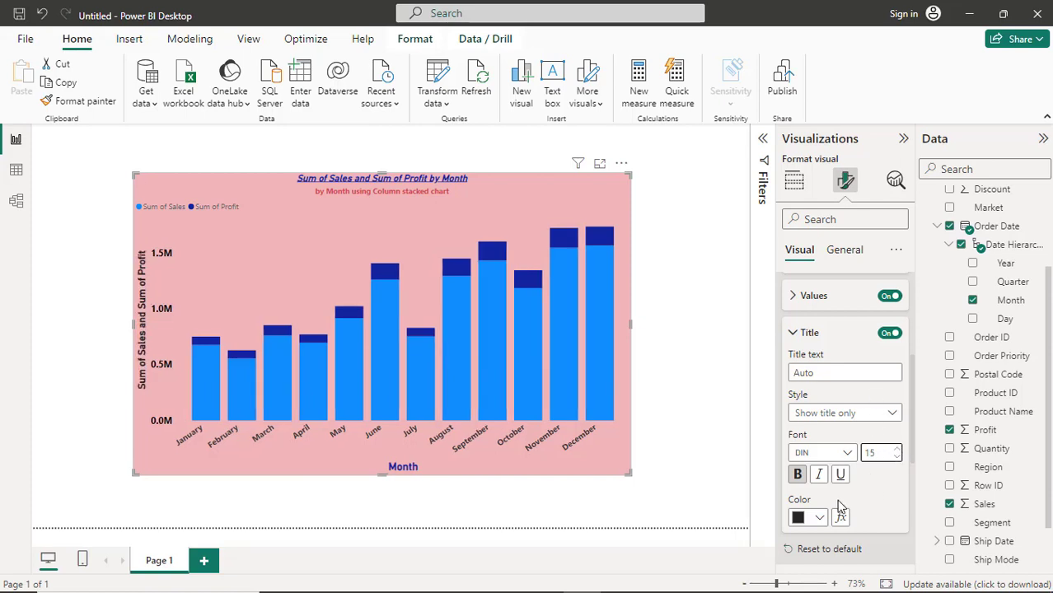
click(823, 519)
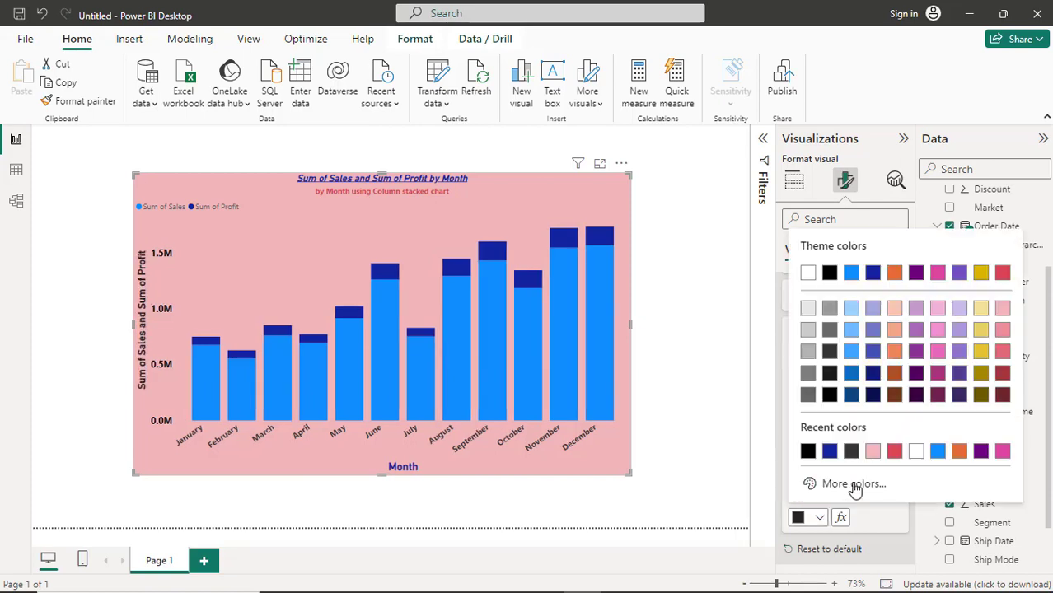
click(797, 459)
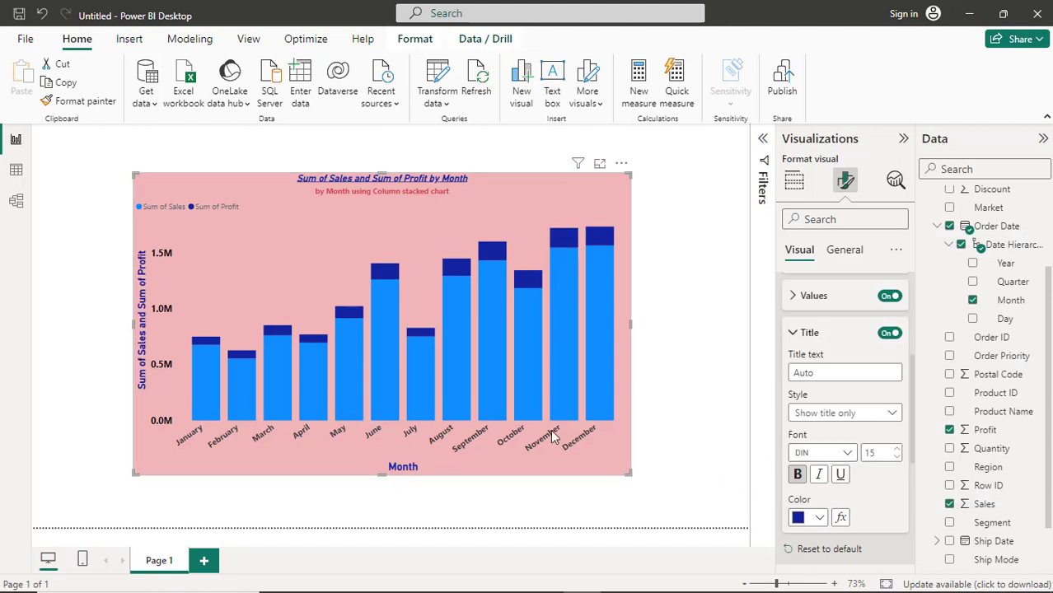
click(792, 336)
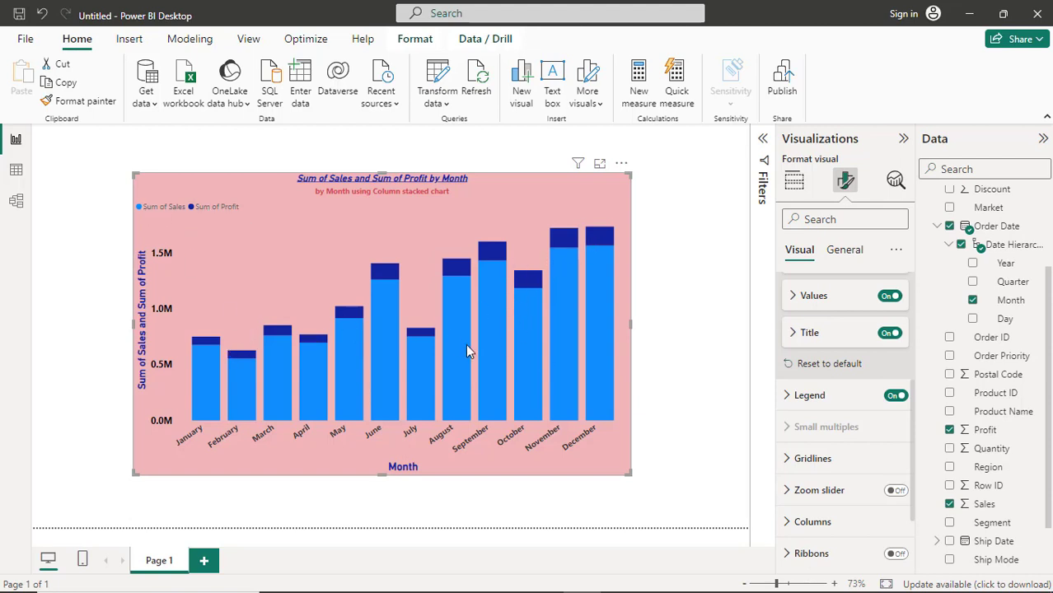
Step: Hide the chart's legend and show it again
mouse_move(208, 345)
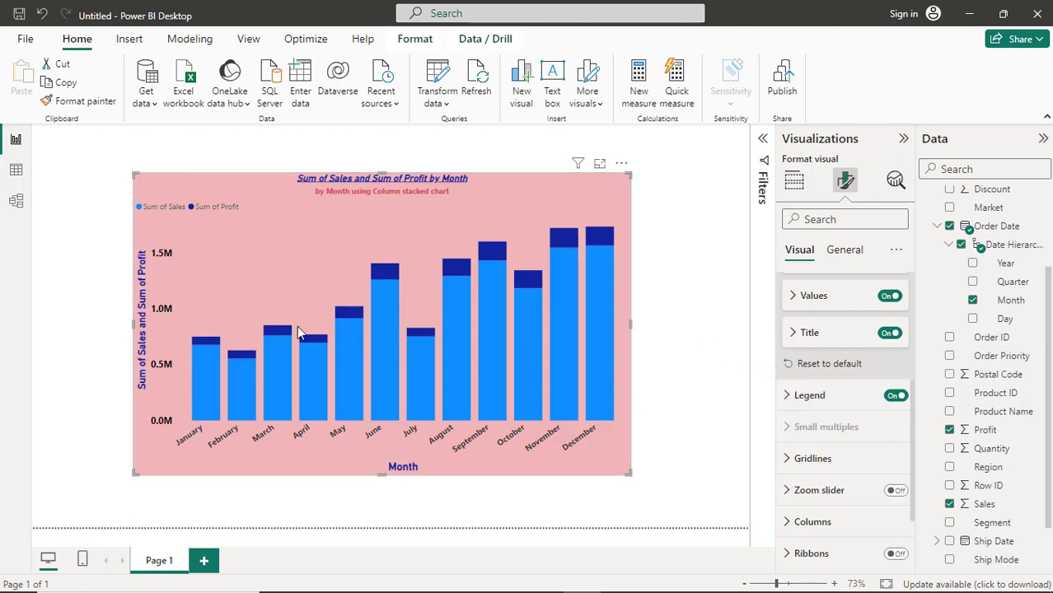
click(792, 399)
click(793, 399)
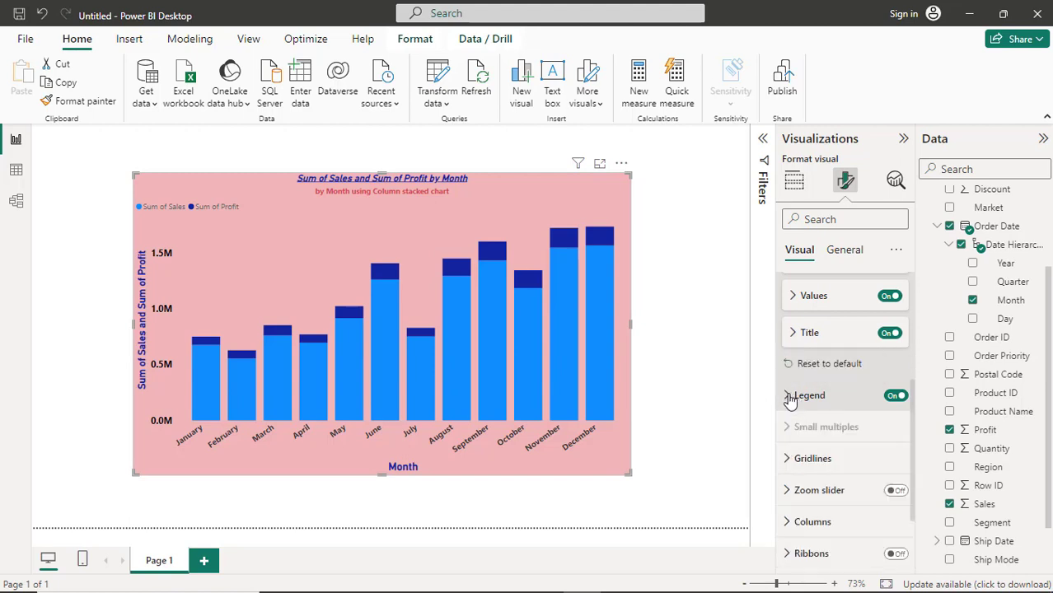
click(896, 397)
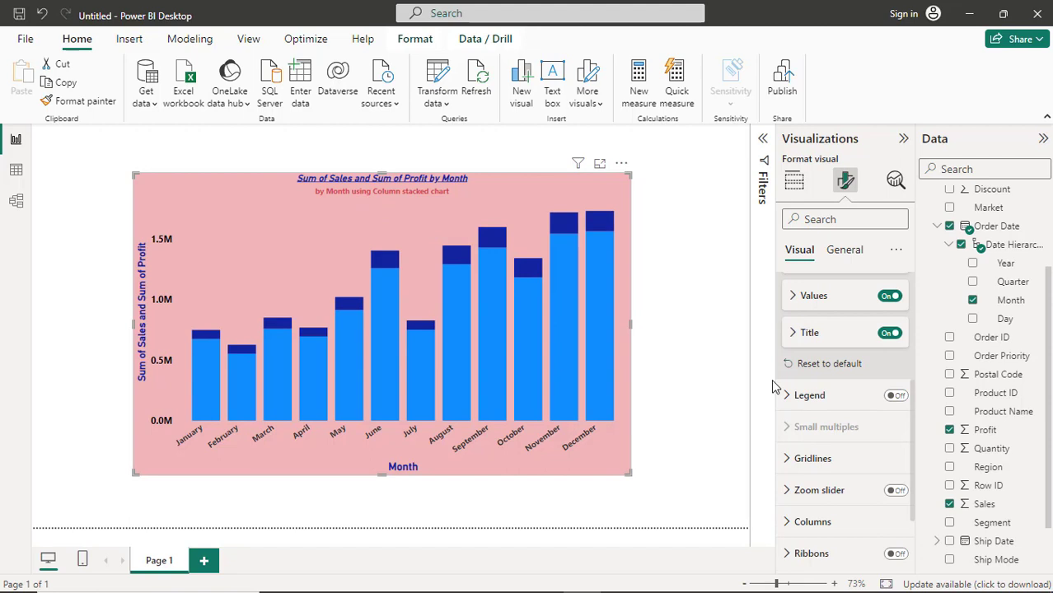
click(896, 395)
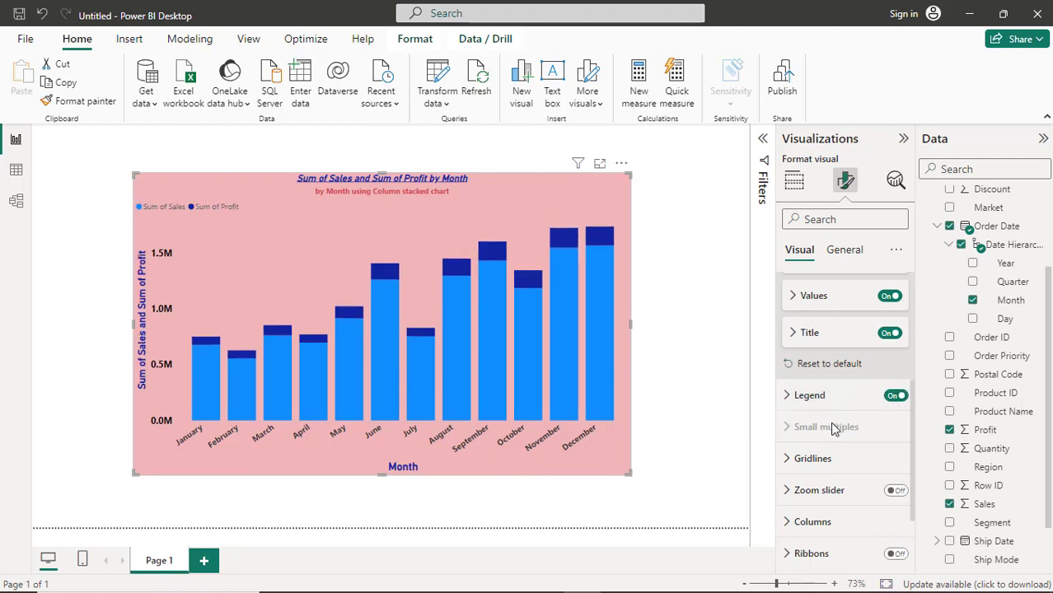
Step: Format the legend text as bold in the darkest shade of the theme's dark blue
click(789, 399)
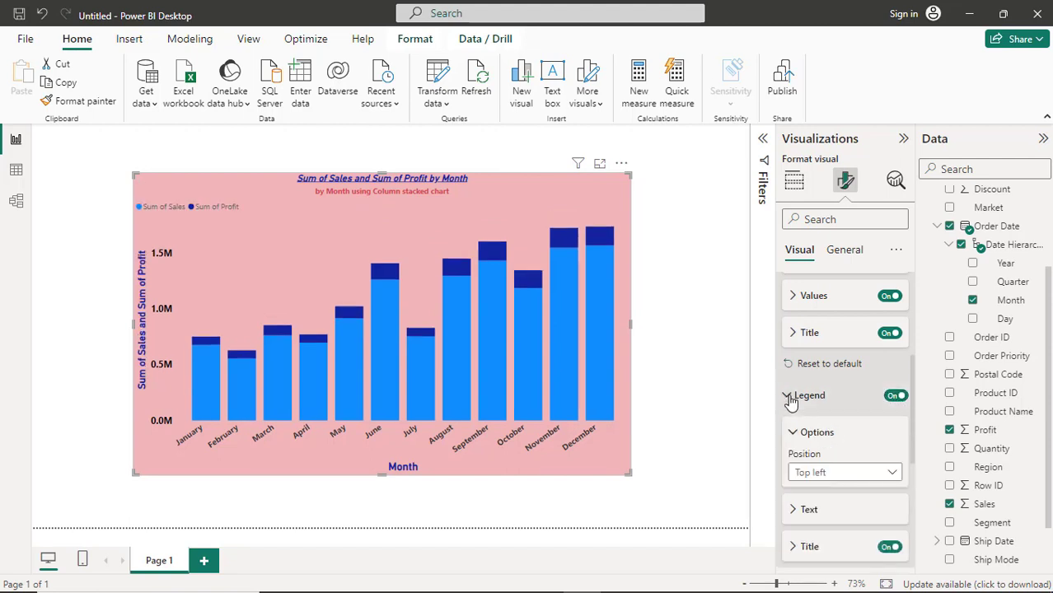
scroll(793, 402, down, 2)
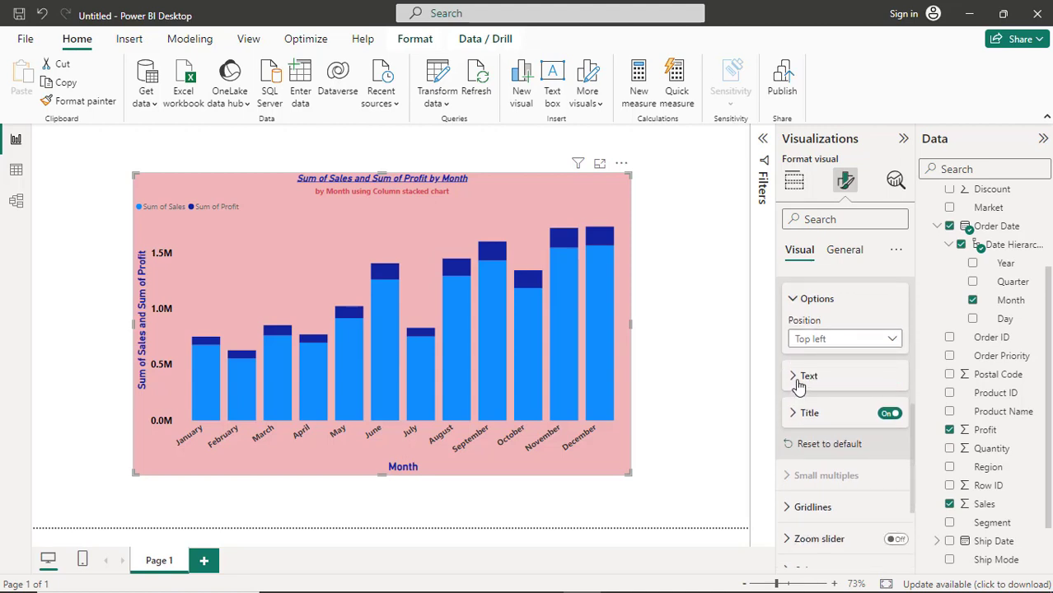
click(797, 381)
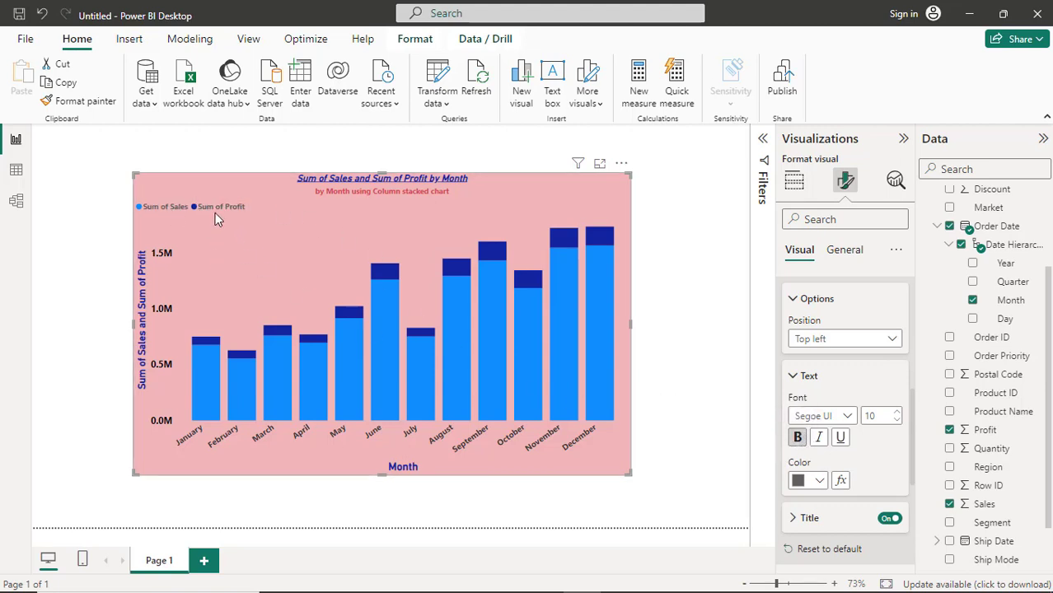
click(821, 481)
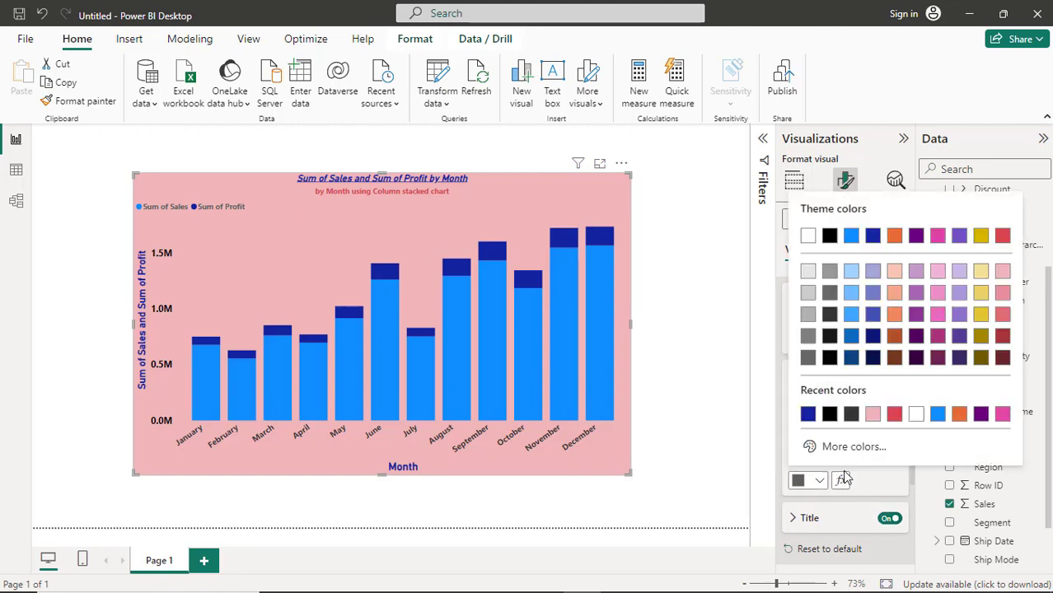
click(875, 360)
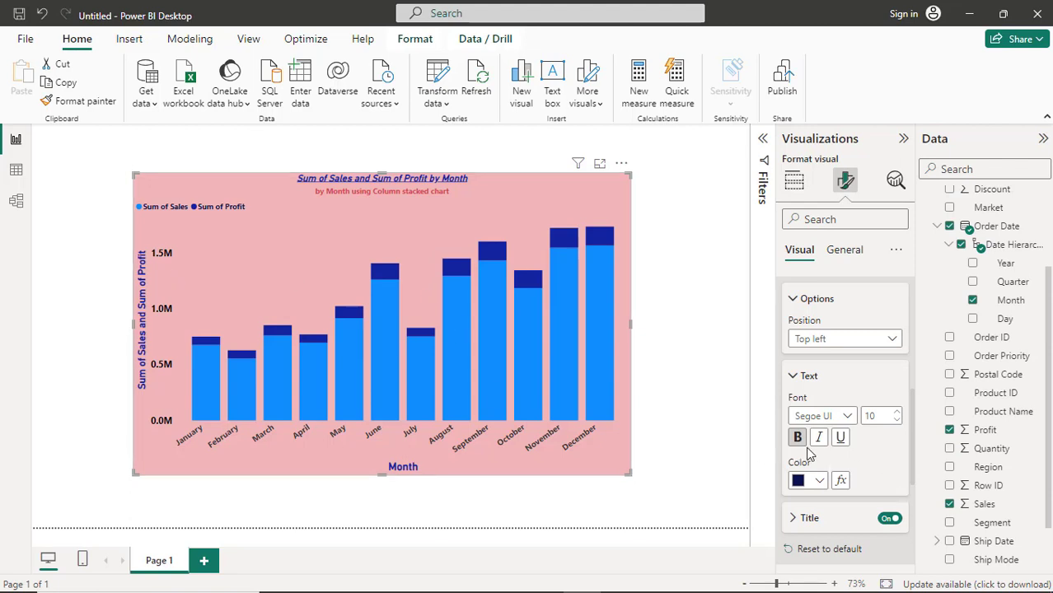
click(792, 383)
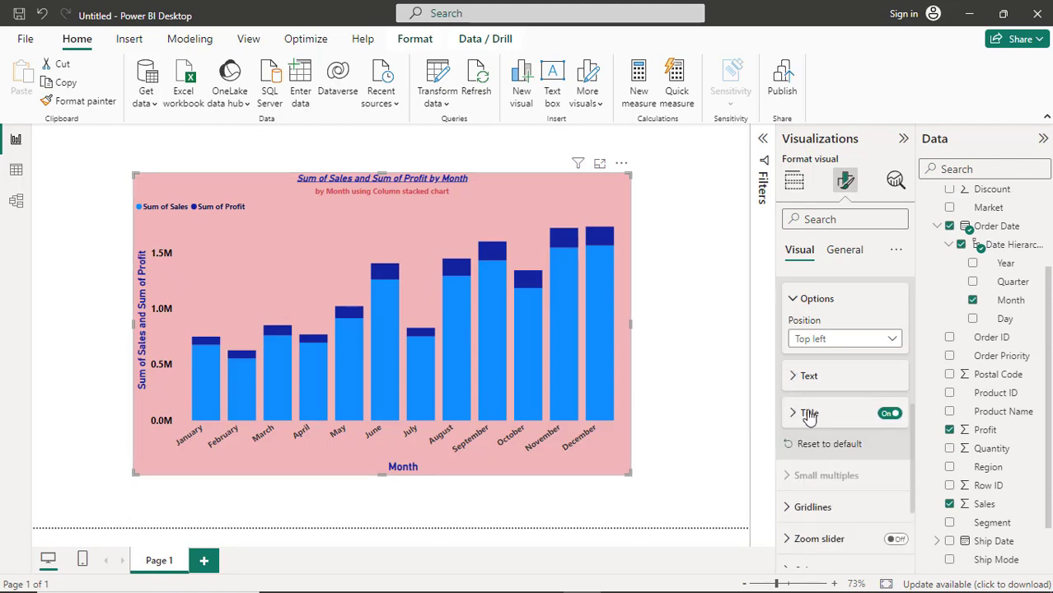
scroll(838, 459, down, 1)
scroll(839, 459, down, 1)
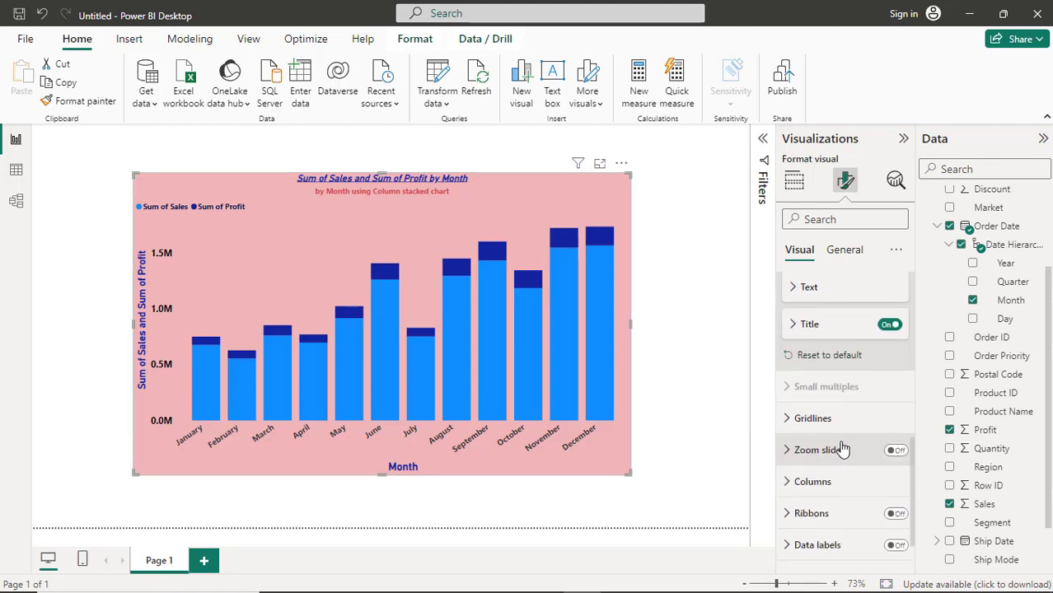
scroll(842, 447, down, 1)
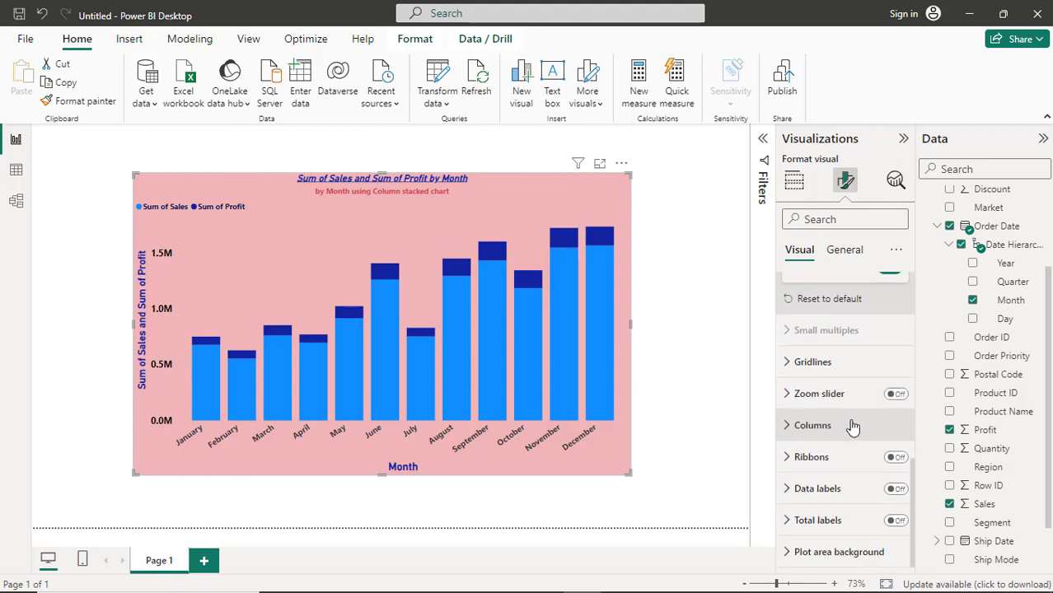
scroll(853, 425, up, 3)
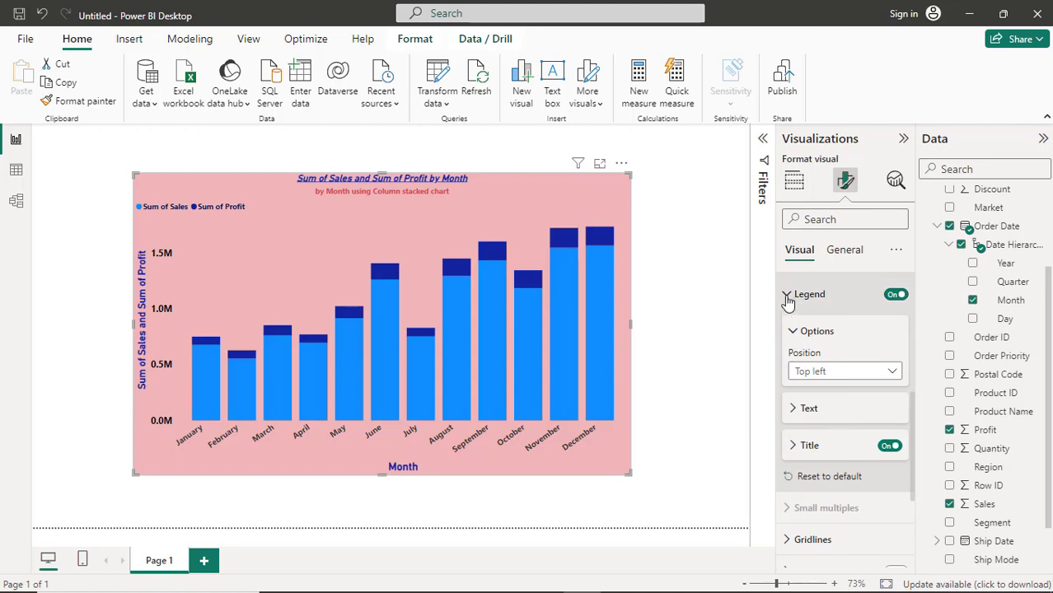
click(788, 295)
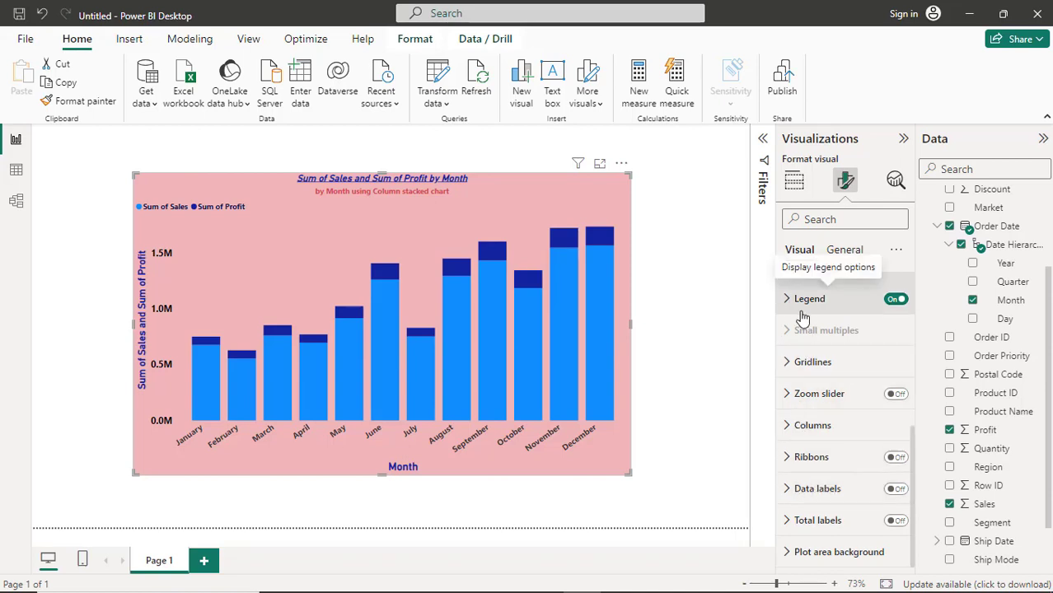
Step: Examine the style, colour and width settings of the chart's horizontal gridlines
scroll(812, 354, up, 3)
scroll(818, 396, up, 1)
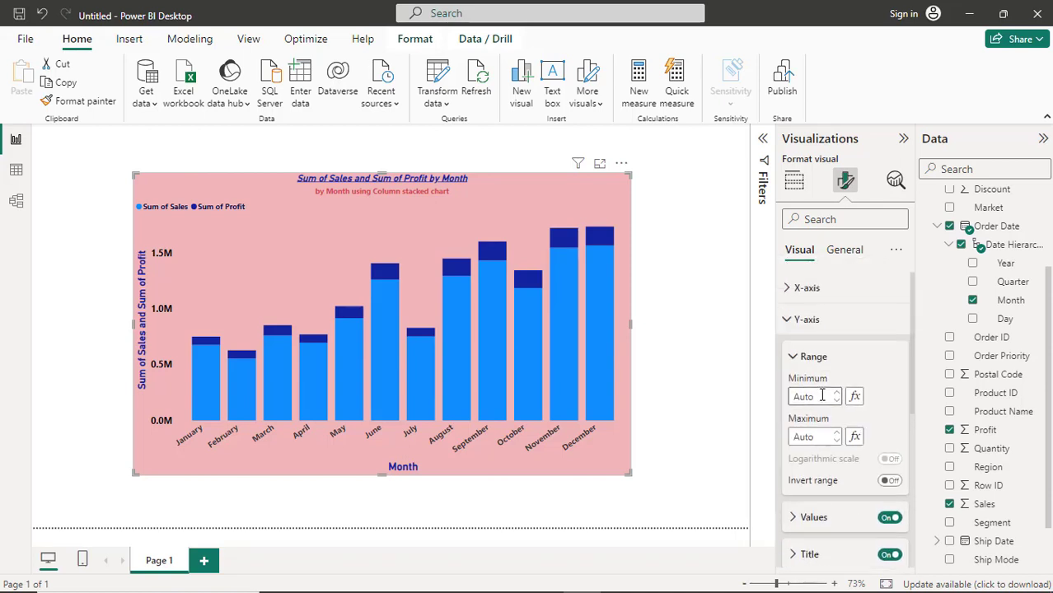
click(798, 323)
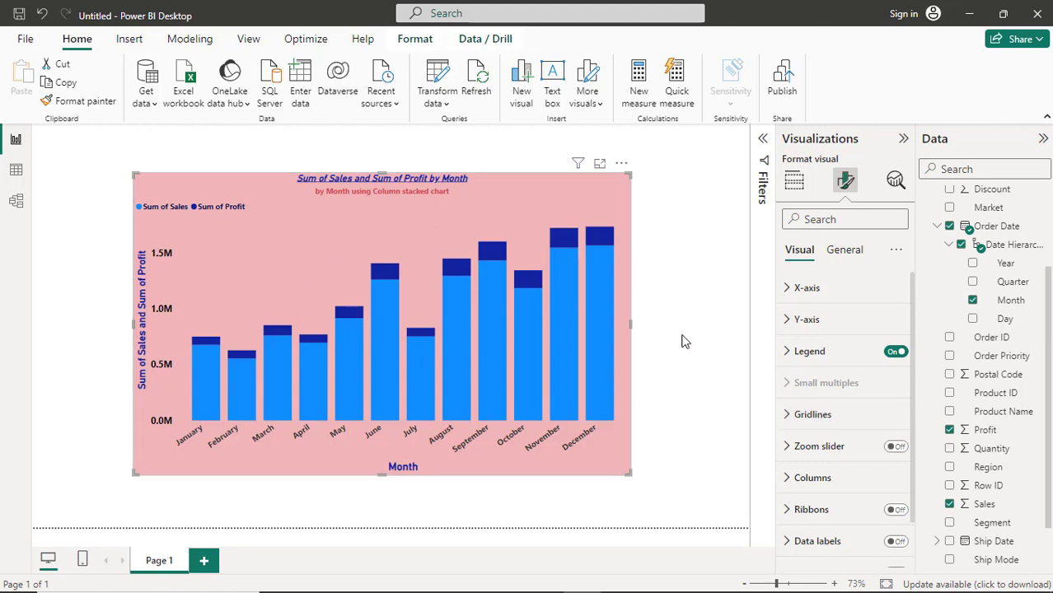
click(794, 415)
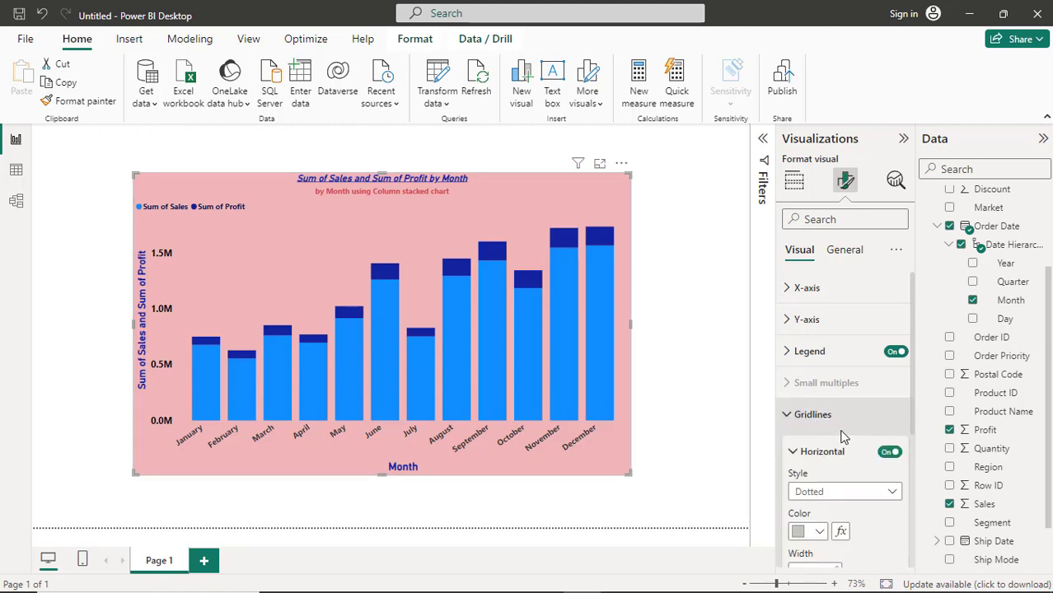
scroll(857, 435, down, 1)
scroll(859, 434, down, 1)
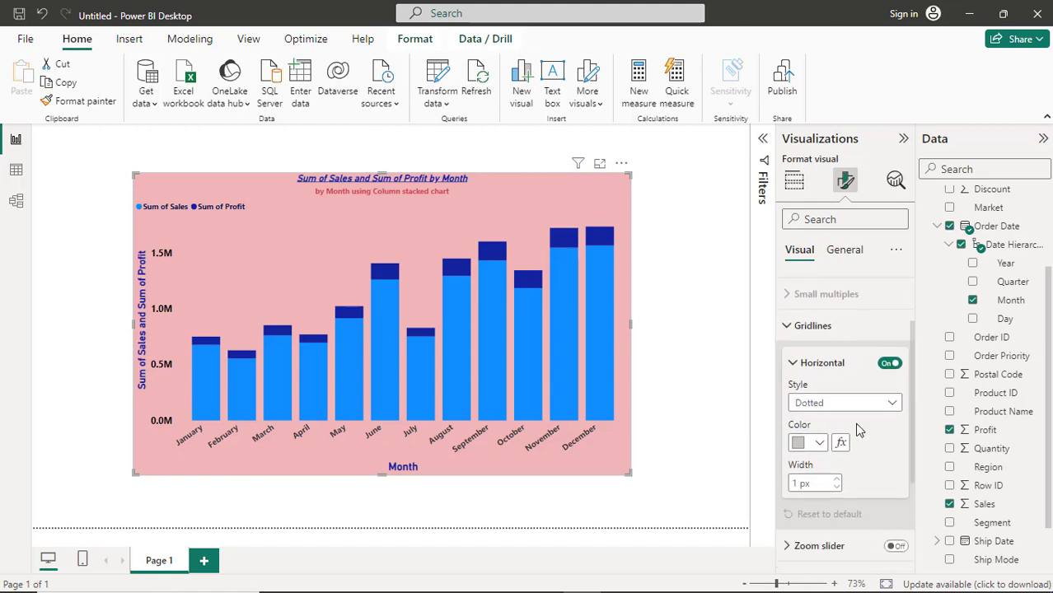
scroll(857, 427, down, 2)
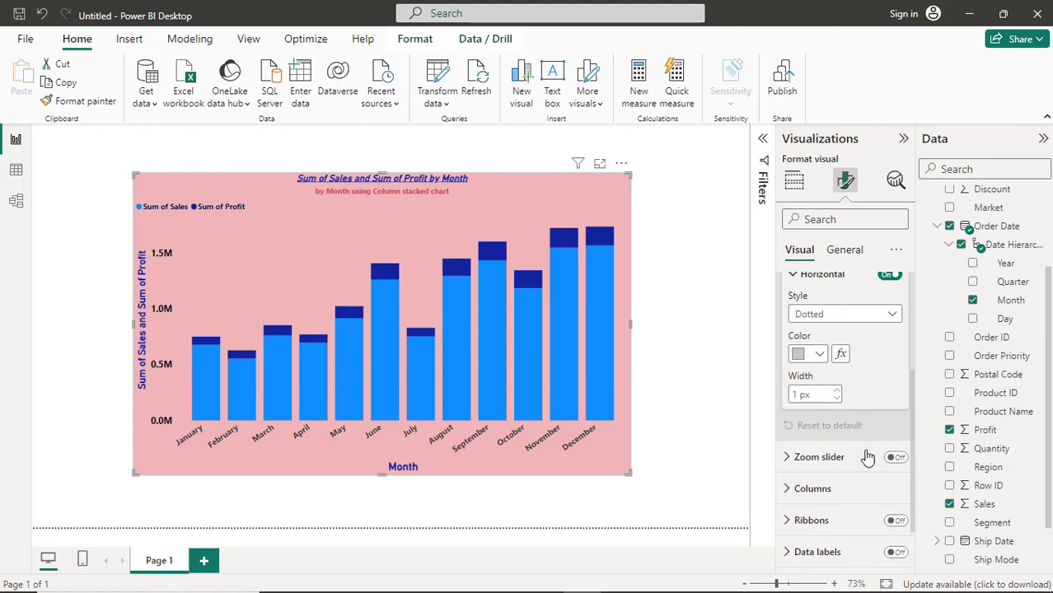
Step: Try the zoom slider by narrowing and restoring the Y-axis range, and turn the slider off again
click(896, 458)
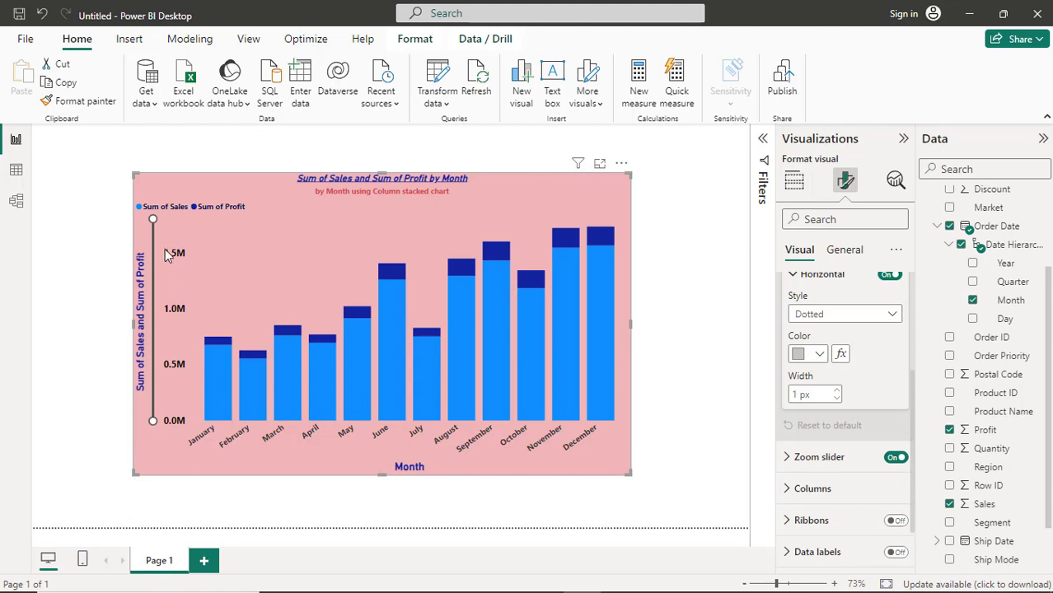
drag(154, 220, 153, 296)
drag(165, 338, 168, 228)
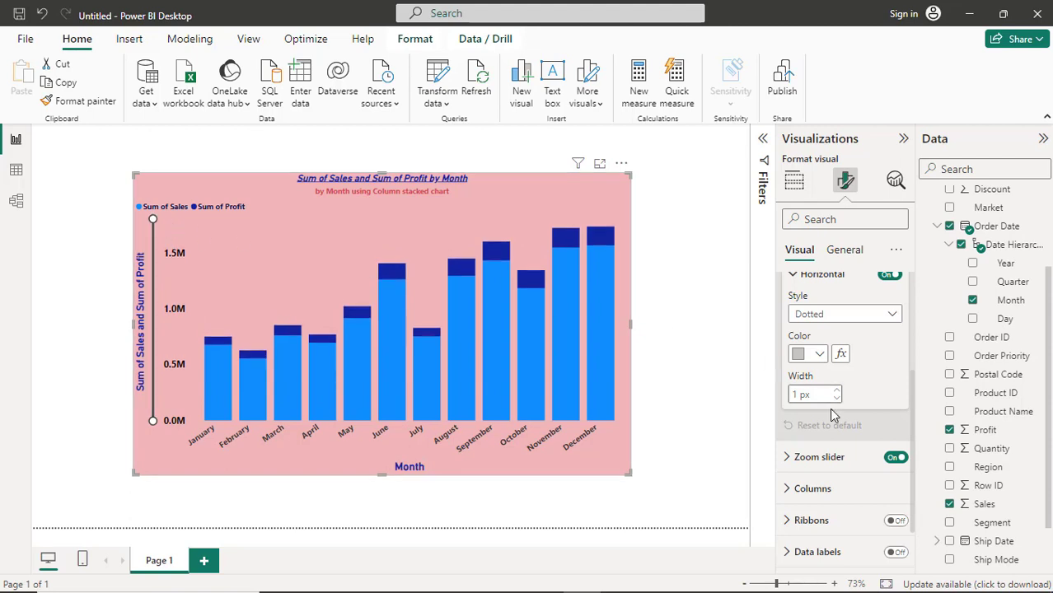
click(894, 457)
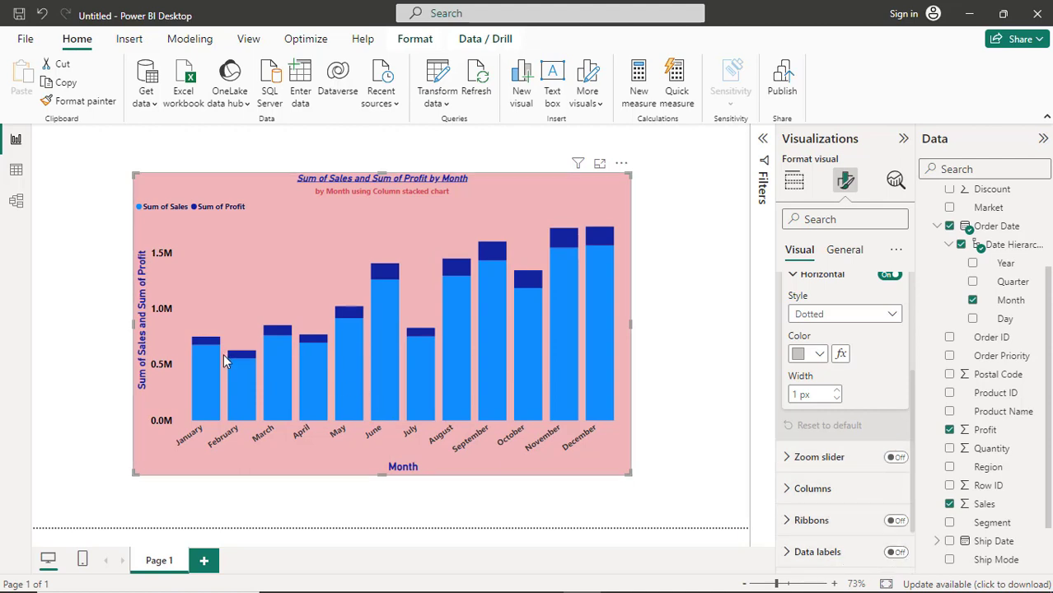
Step: Turn on data labels for the sales and profit segments of the stacked columns
mouse_move(204, 350)
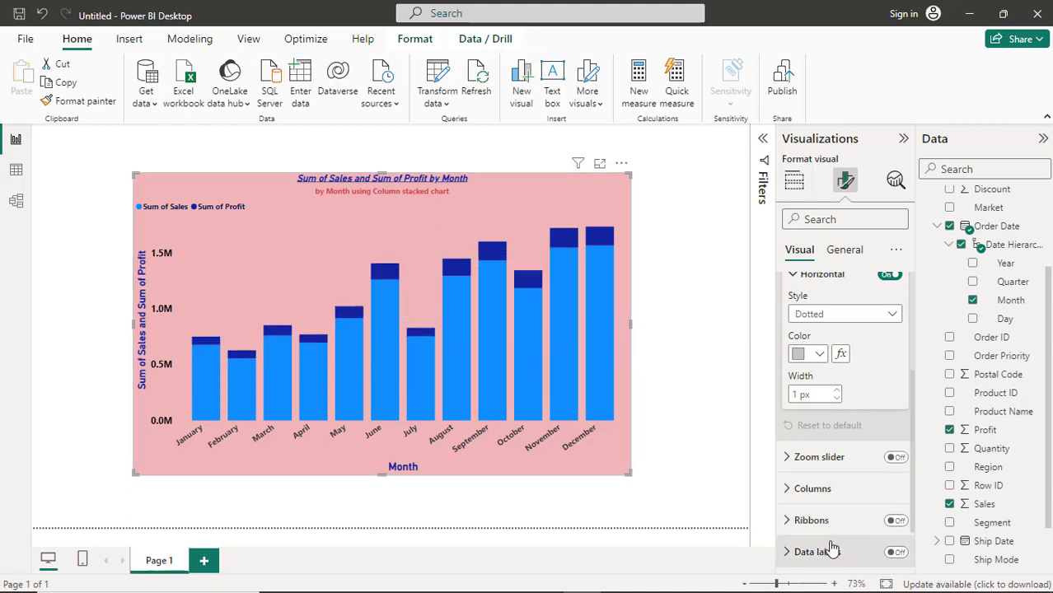
click(897, 554)
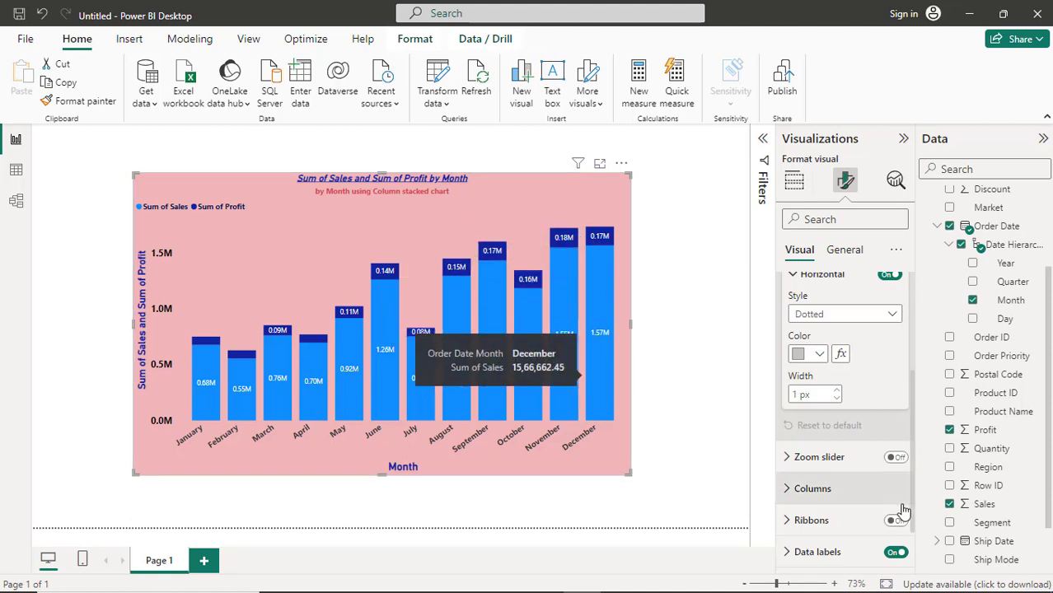
scroll(880, 511, down, 1)
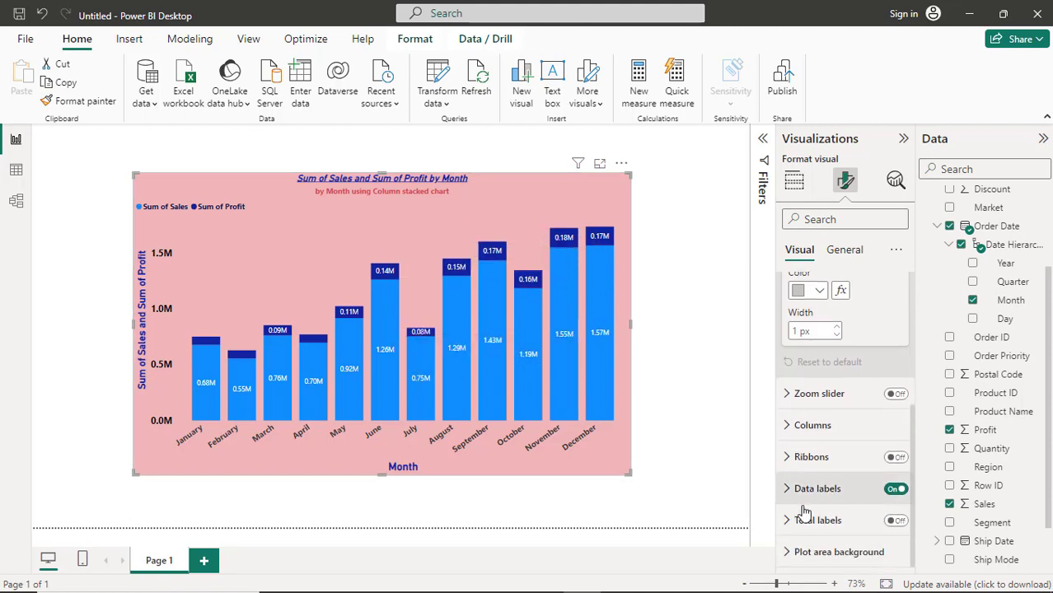
click(894, 493)
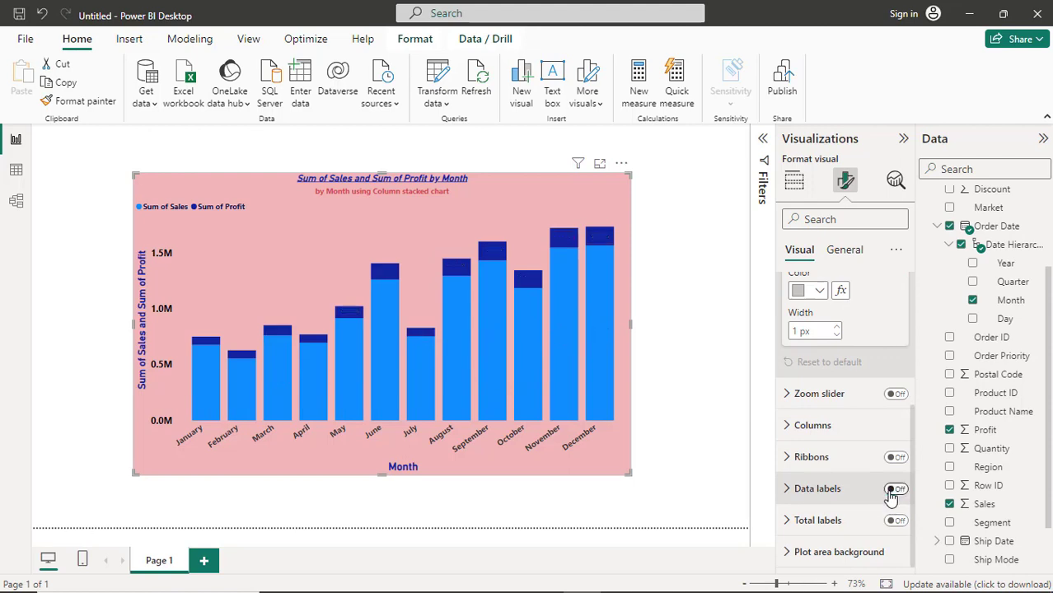
click(901, 492)
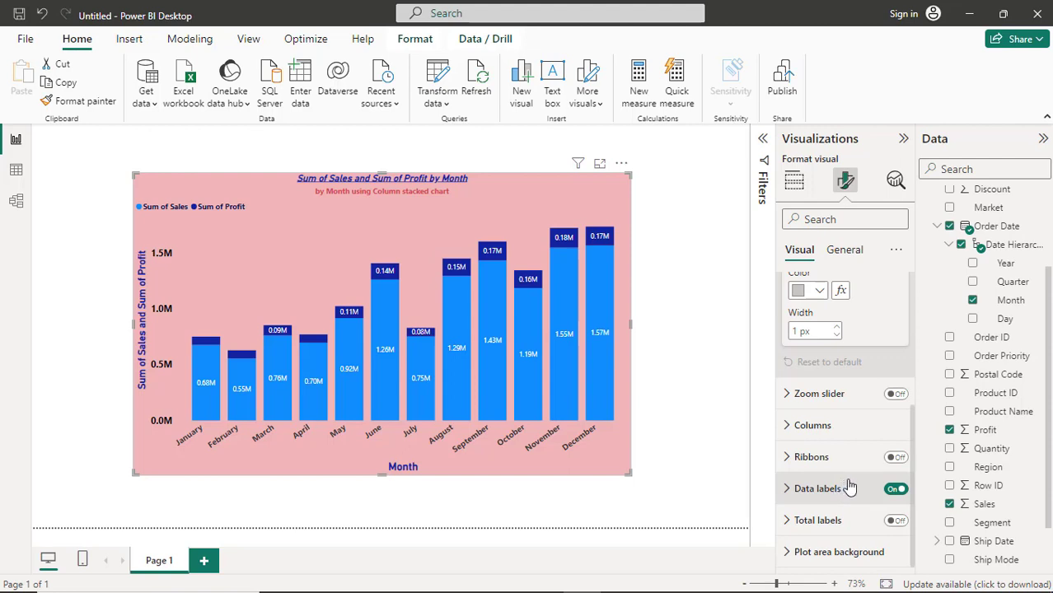
scroll(849, 488, up, 3)
scroll(849, 487, up, 2)
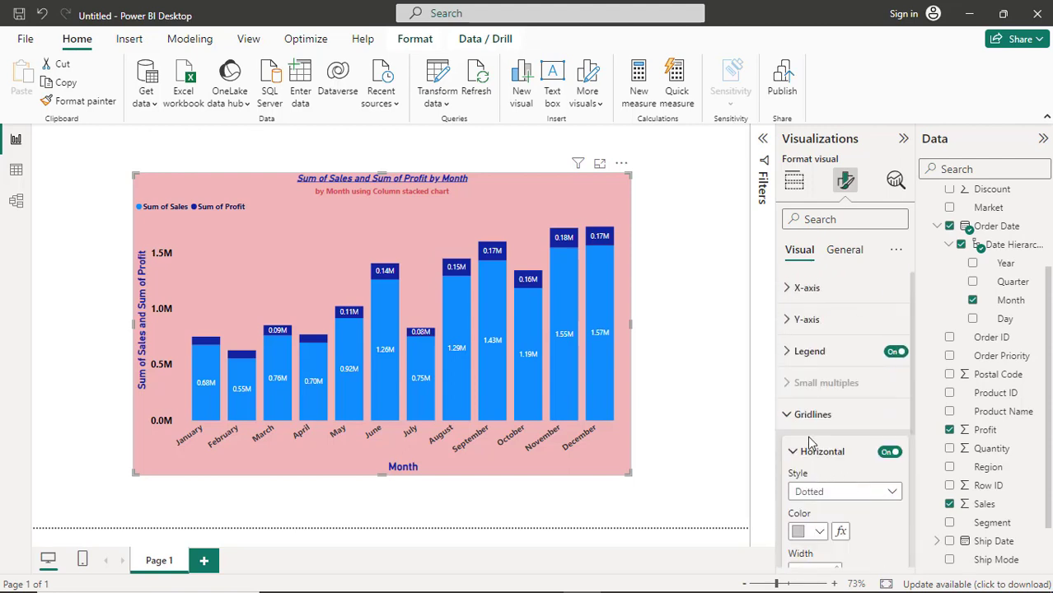
click(789, 418)
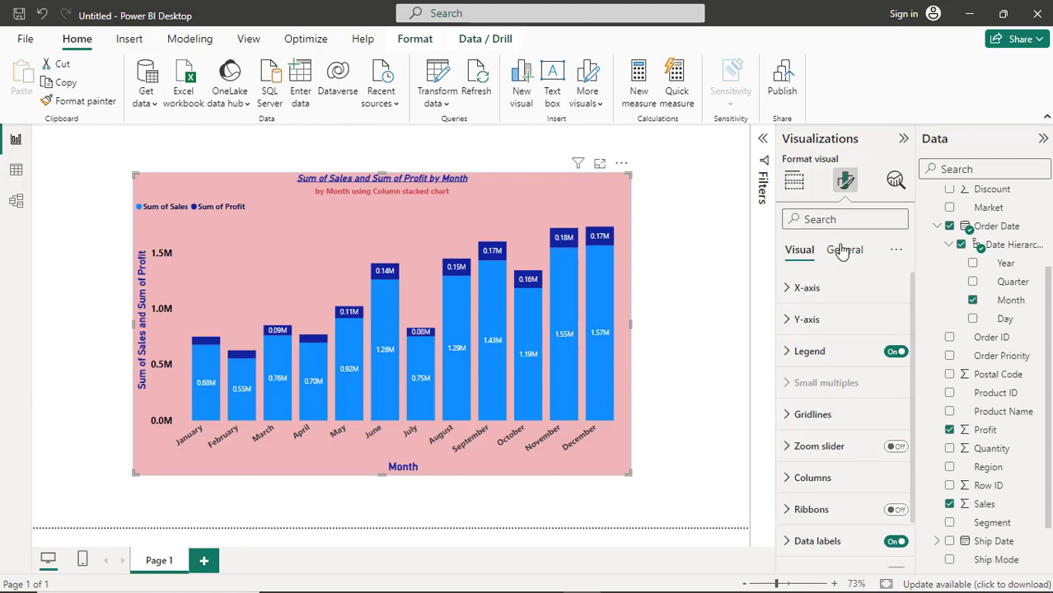
Step: Convert the stacked column chart to a clustered bar chart and turn off its subtitle
click(793, 181)
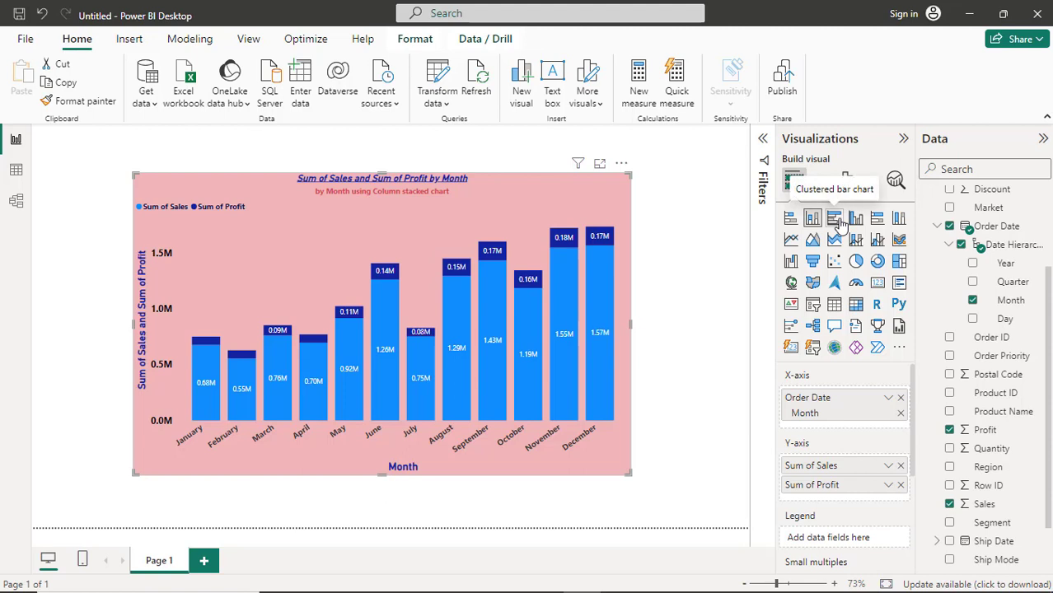
click(837, 220)
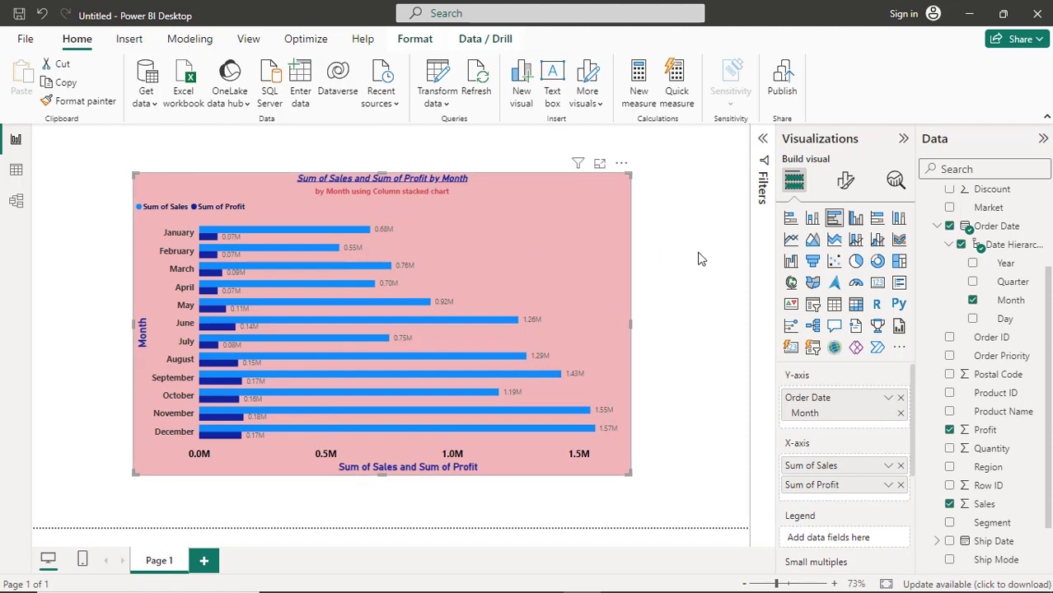
click(846, 183)
click(841, 257)
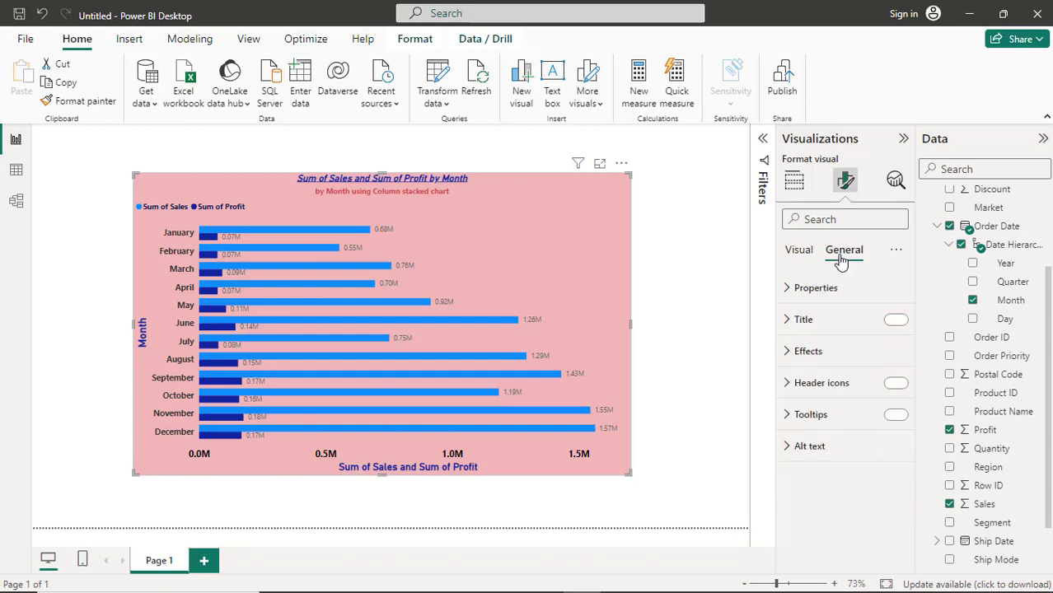
click(796, 322)
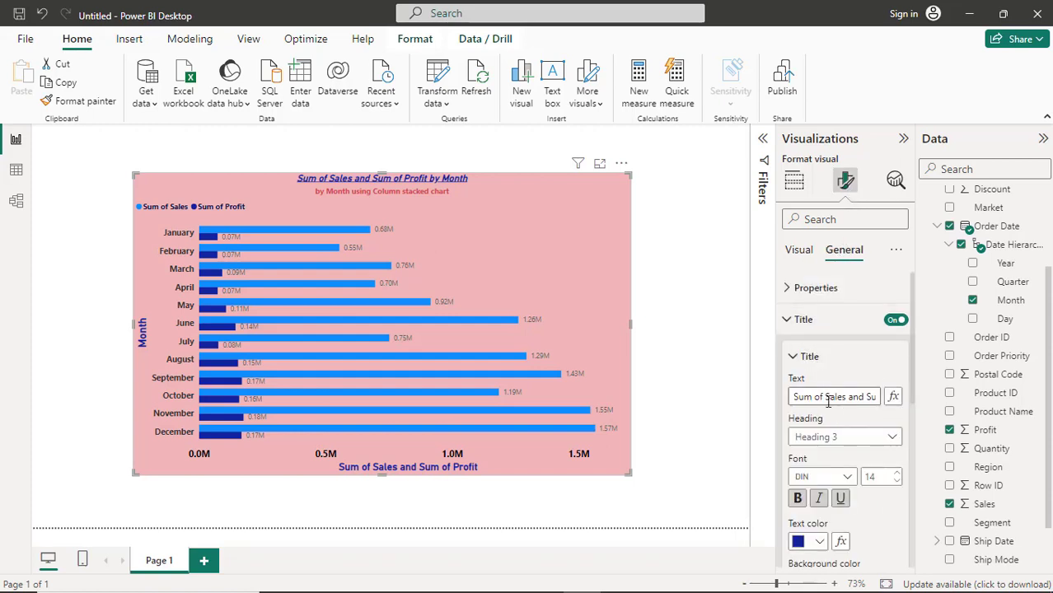
scroll(829, 401, down, 3)
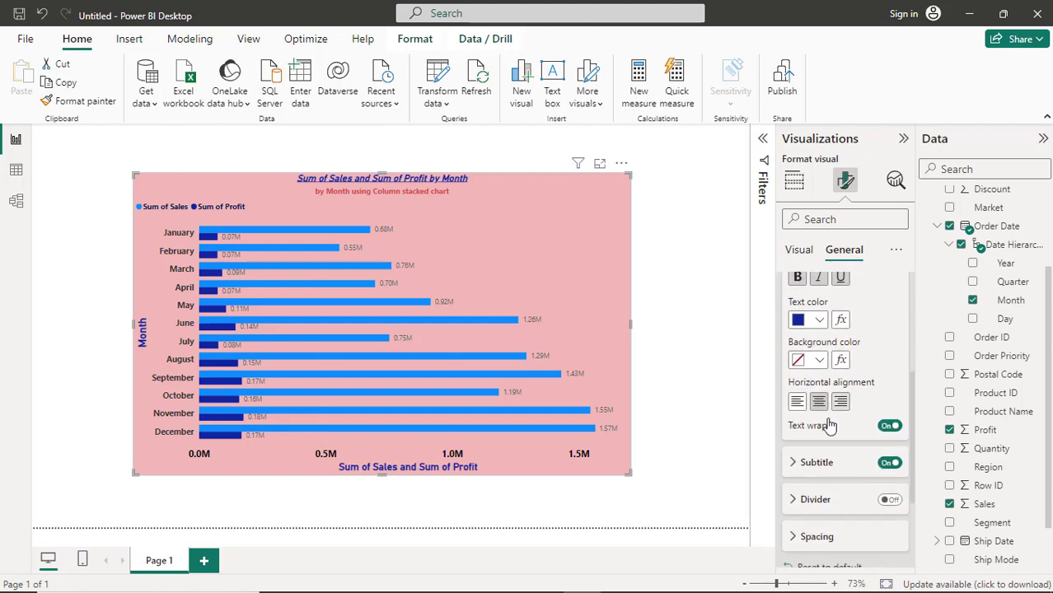
click(793, 463)
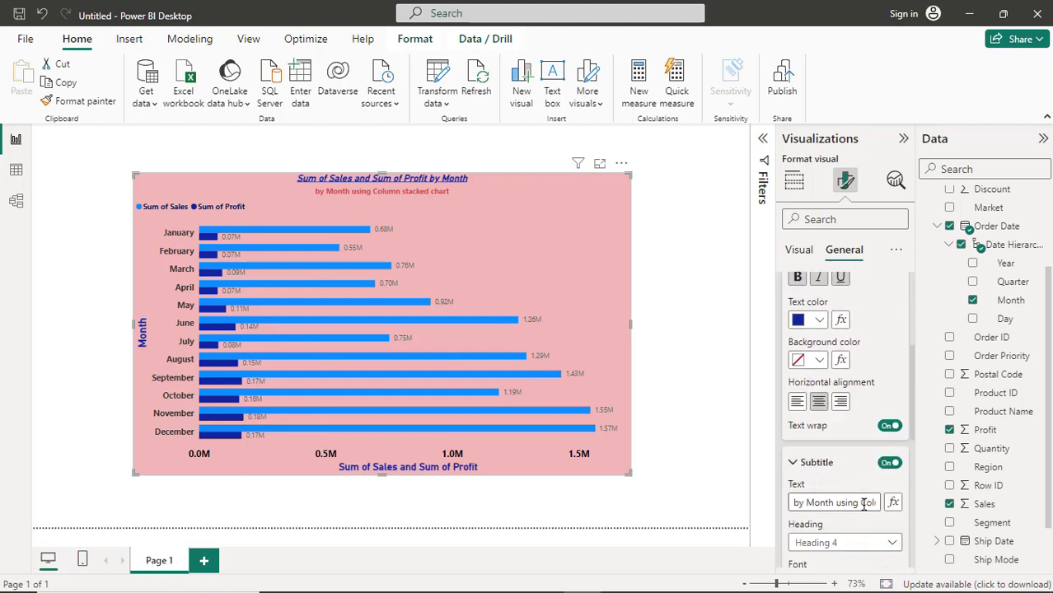
scroll(862, 498, down, 1)
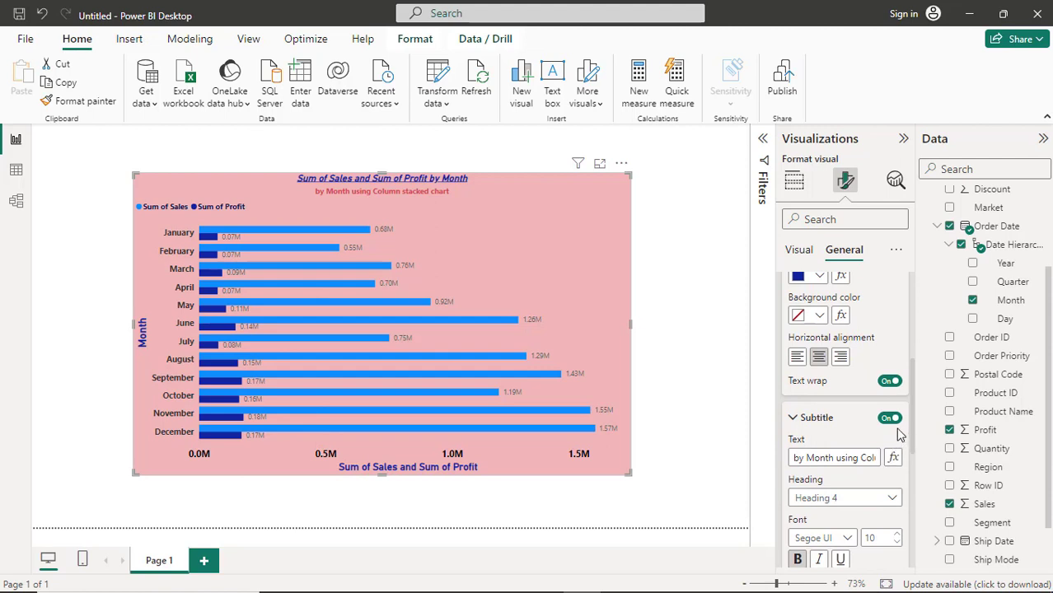
click(889, 419)
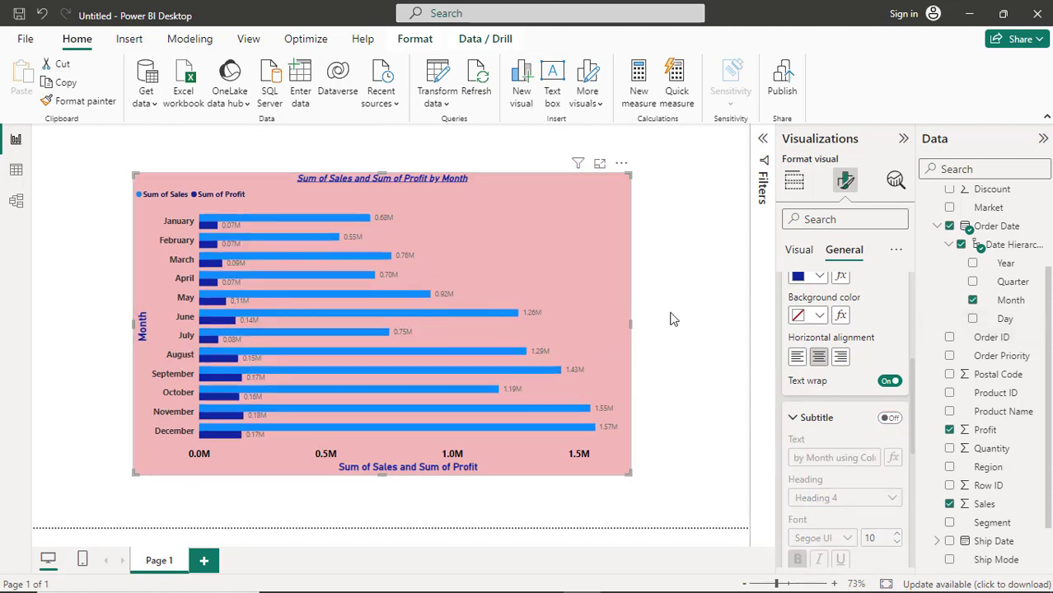
Step: Switch the chart between stacked bar and clustered bar to compare both layouts, ending on the clustered bar chart
click(799, 188)
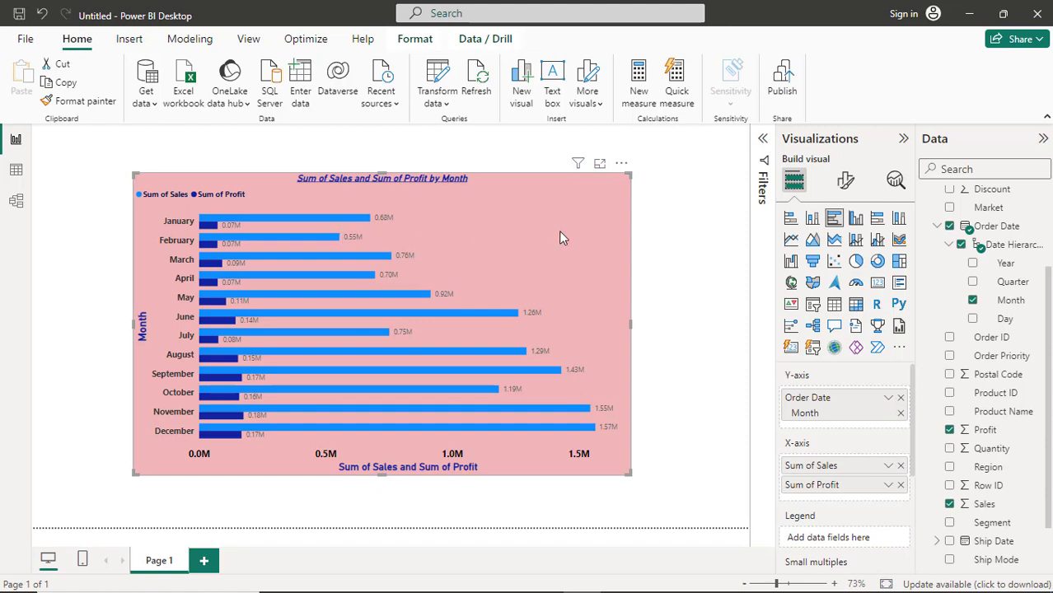
click(794, 224)
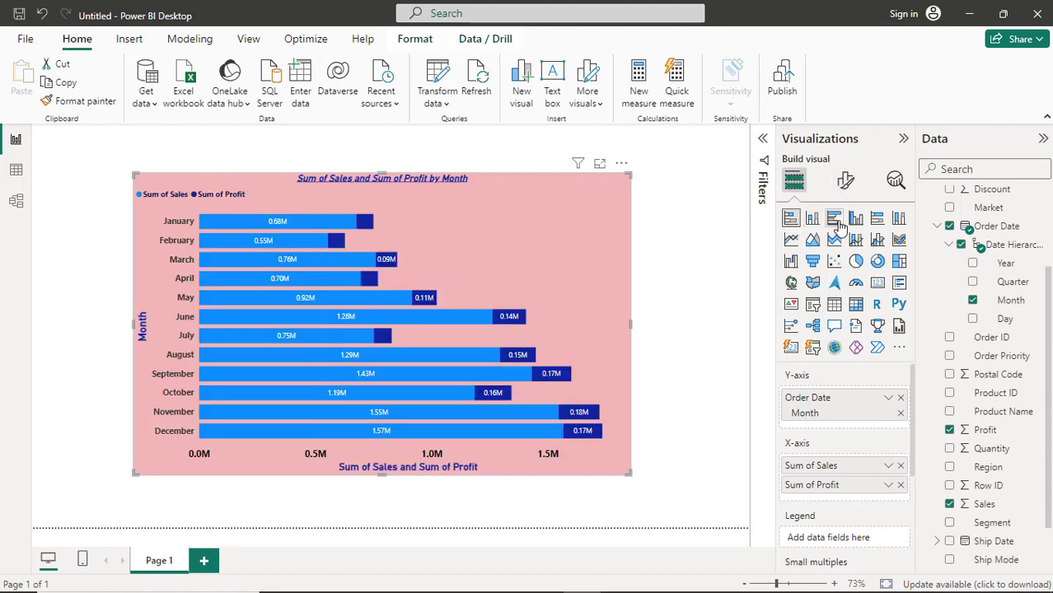
click(830, 221)
click(793, 224)
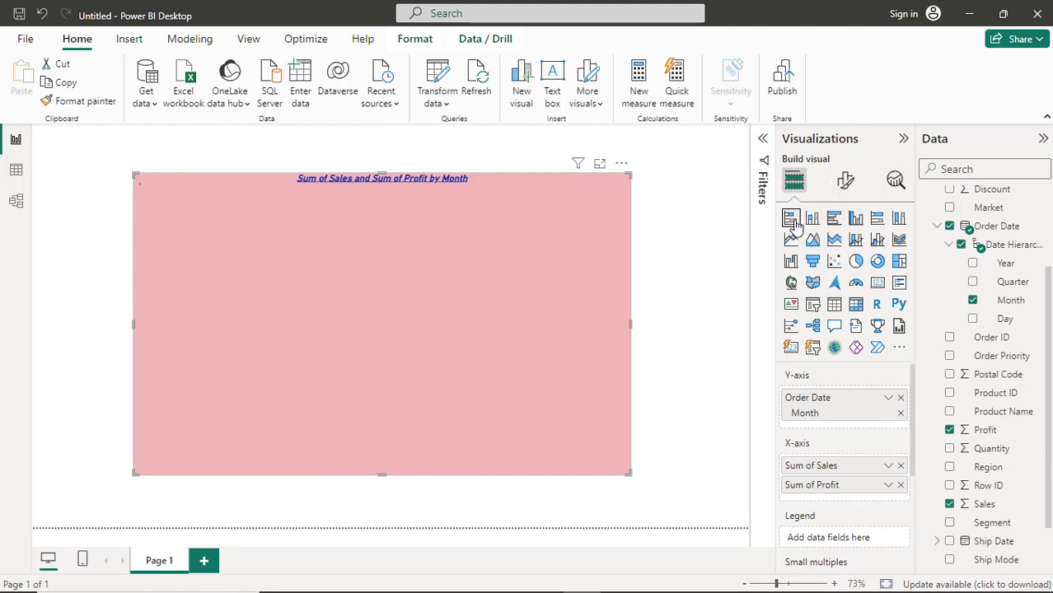
click(831, 219)
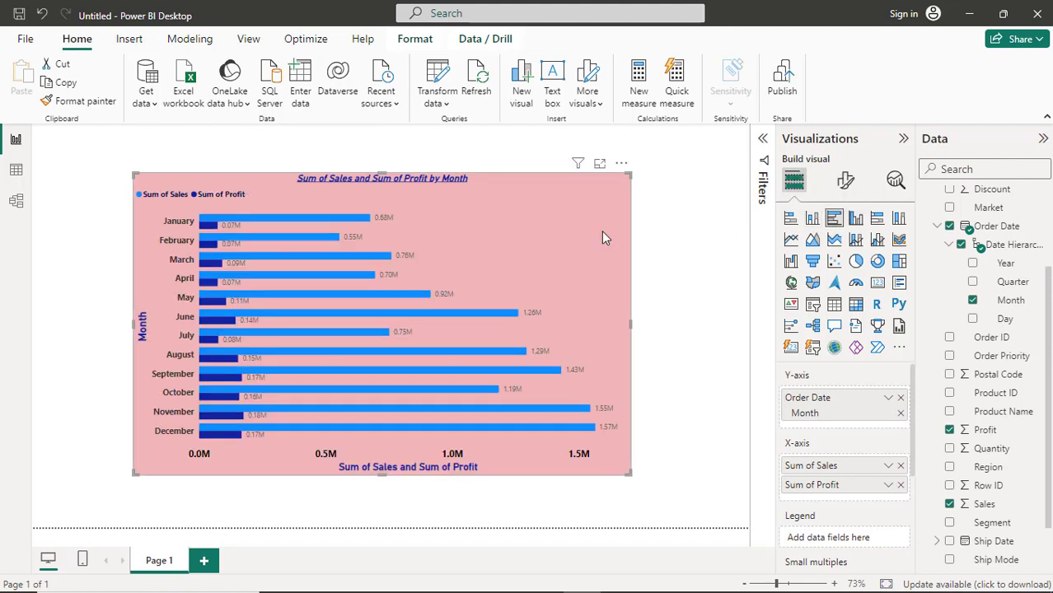
click(791, 219)
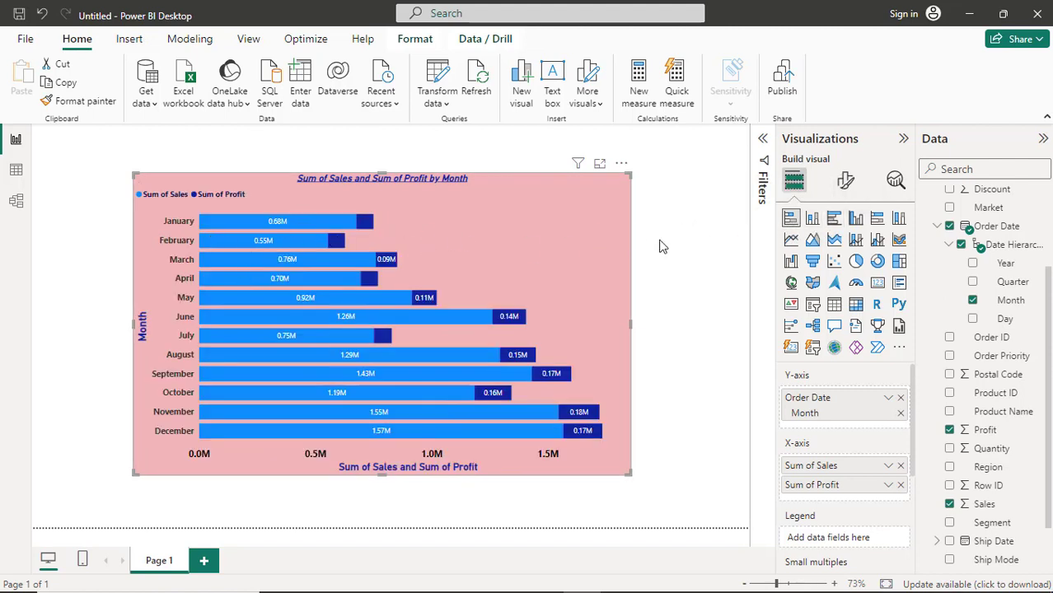
click(834, 219)
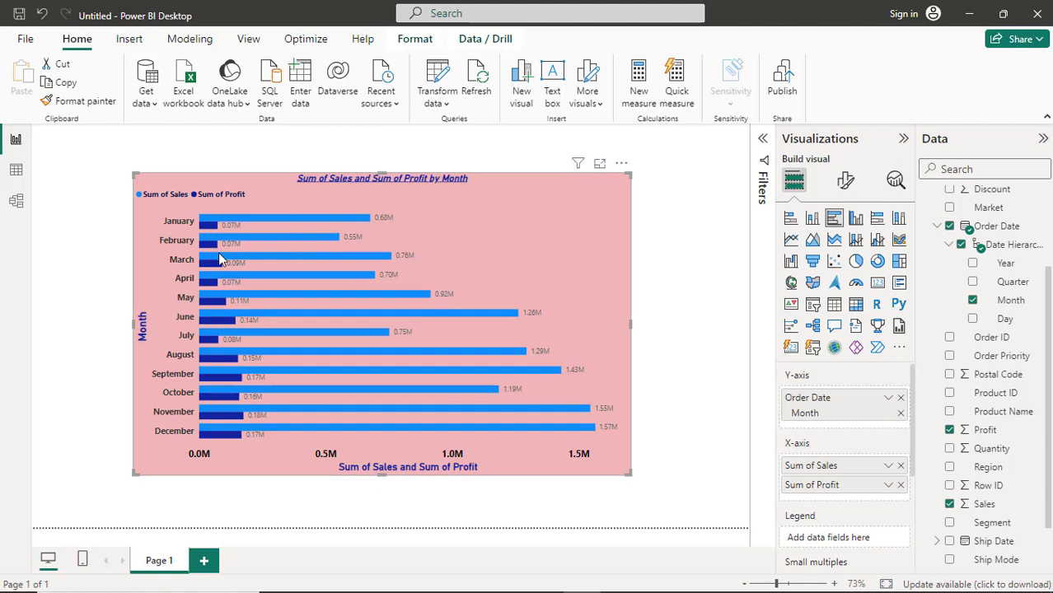
mouse_move(220, 259)
mouse_move(210, 227)
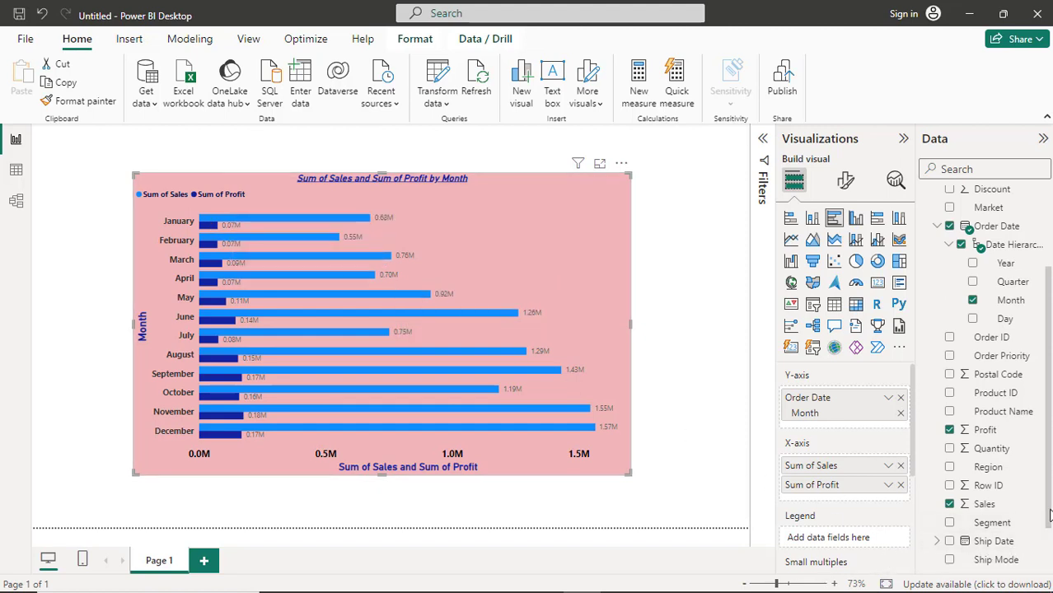
Step: Add the Discount field as a third value on the clustered bar chart's X-axis, below Sum of Profit
scroll(1050, 514, down, 3)
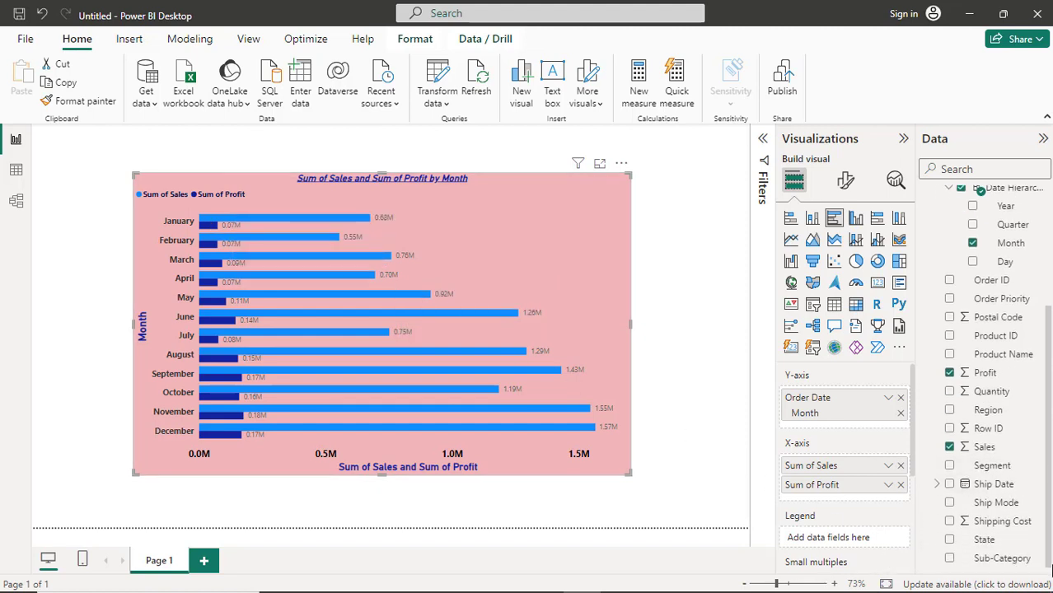
scroll(1049, 371, up, 9)
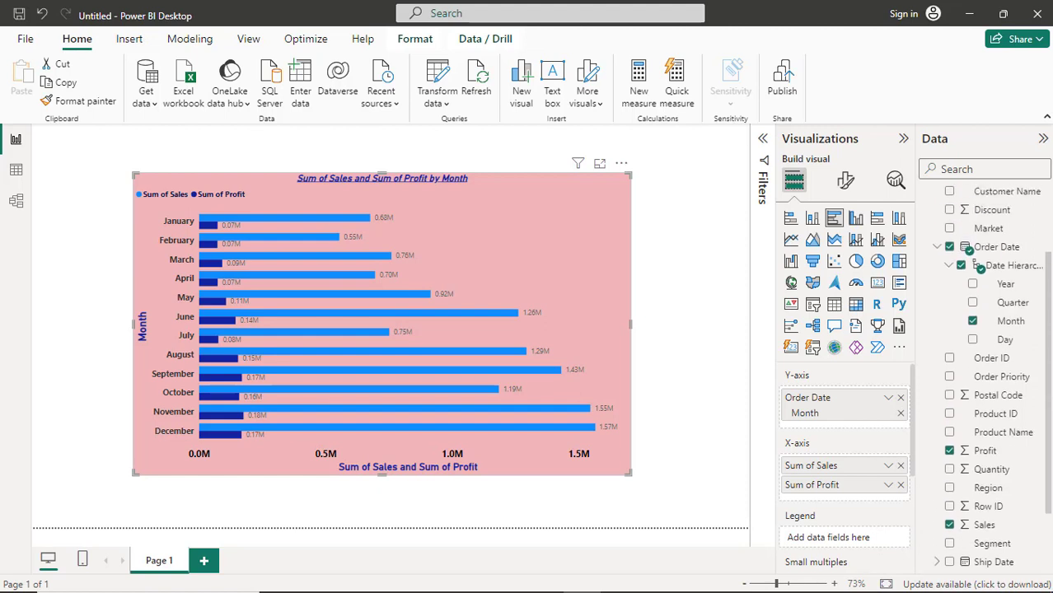
scroll(989, 377, up, 3)
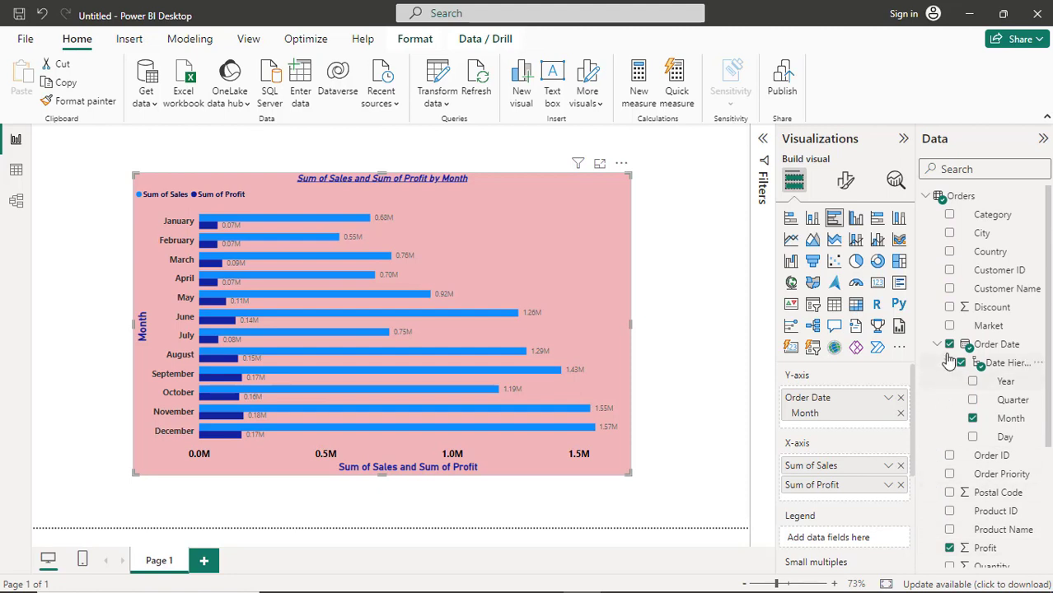
drag(953, 310, 853, 497)
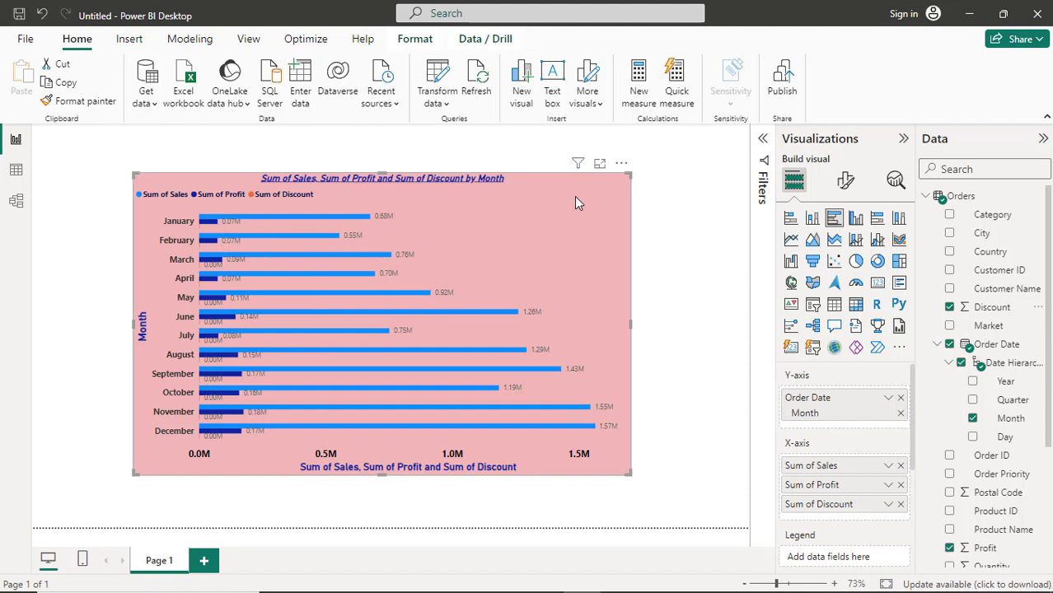
Step: Remove Sum of Sales from the clustered bar chart's X-axis values and add the Sales field back above Sum of Profit
click(901, 466)
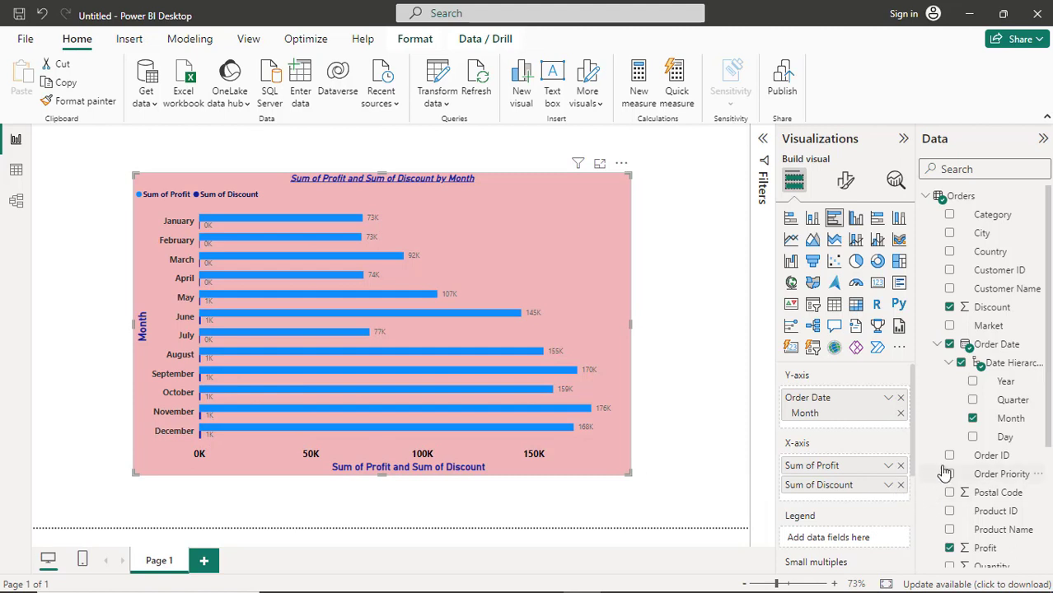
scroll(980, 480, down, 3)
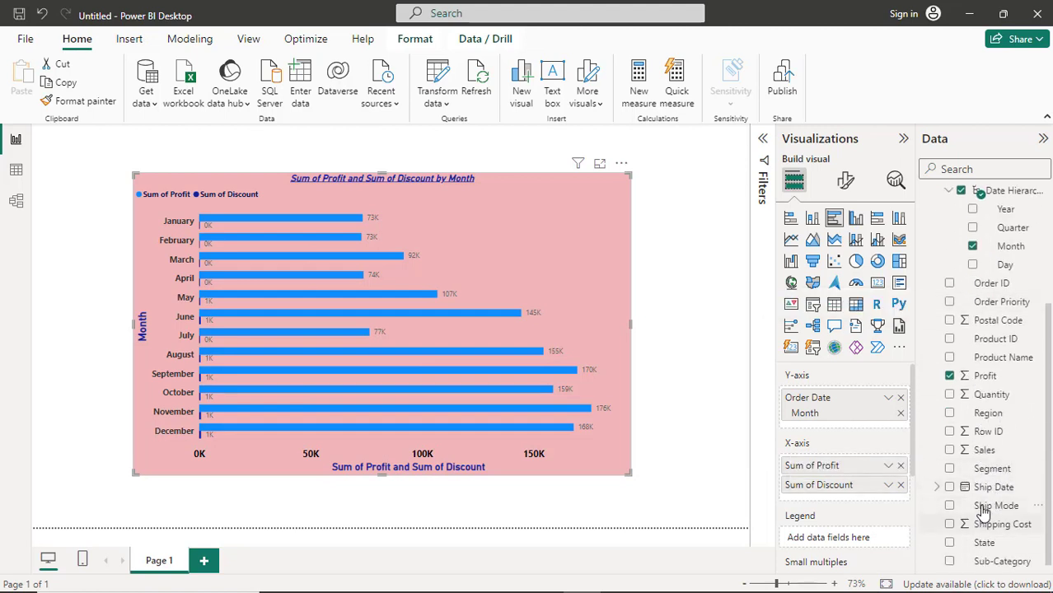
scroll(984, 513, down, 1)
scroll(983, 512, up, 3)
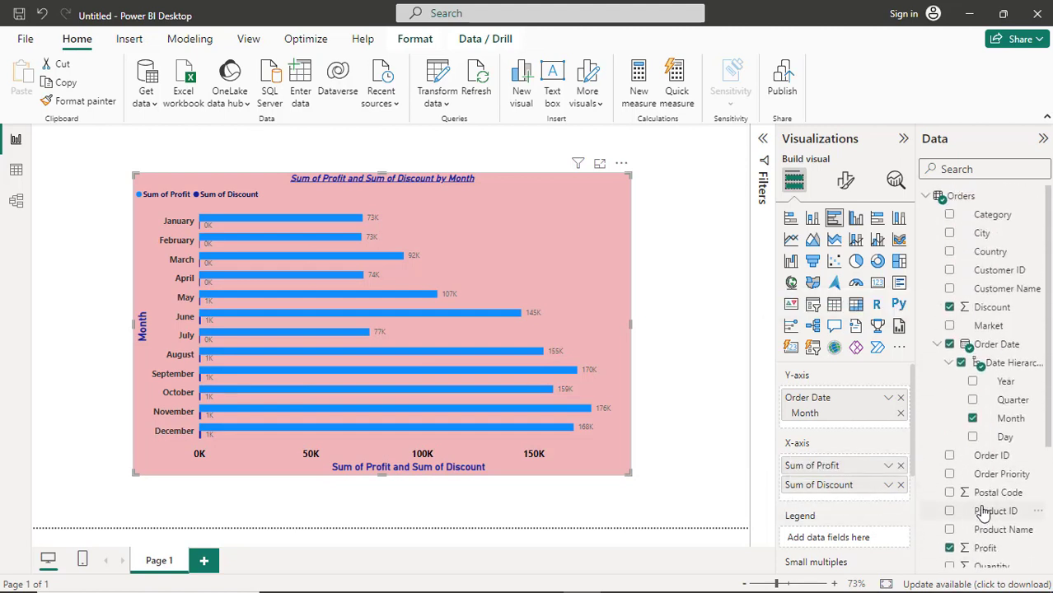
scroll(983, 512, down, 3)
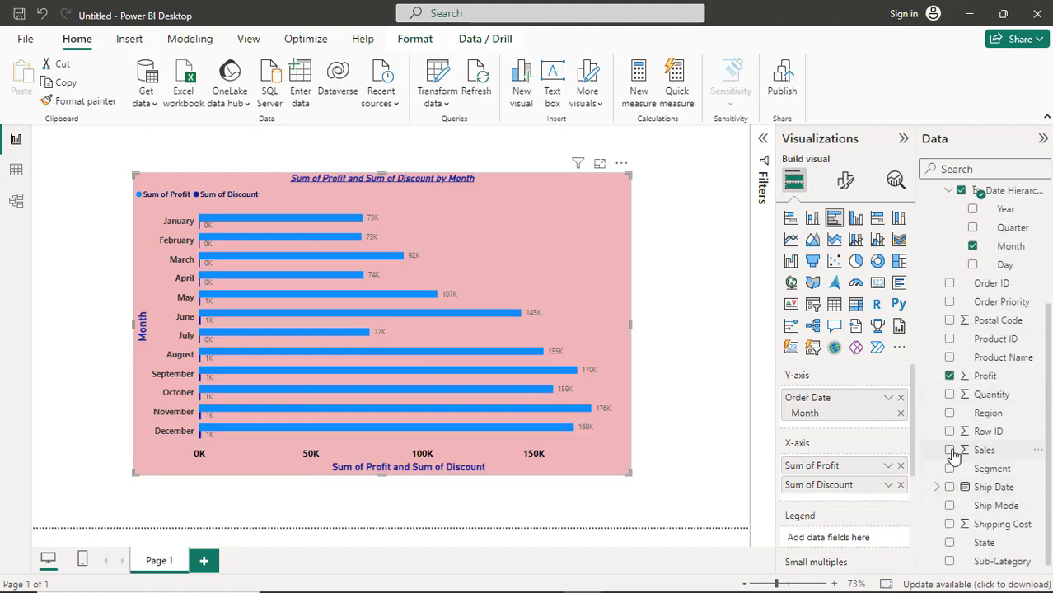
drag(959, 452, 865, 466)
drag(866, 466, 864, 463)
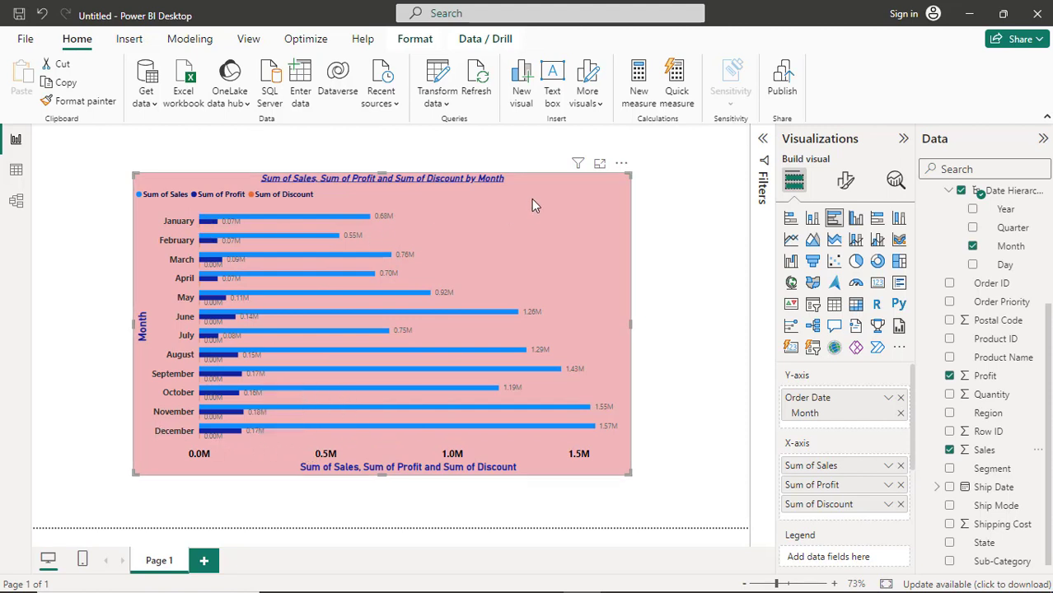
Step: View the three-measure bar chart in focus mode, return to the report and remove Sum of Discount from the X-axis values
click(600, 164)
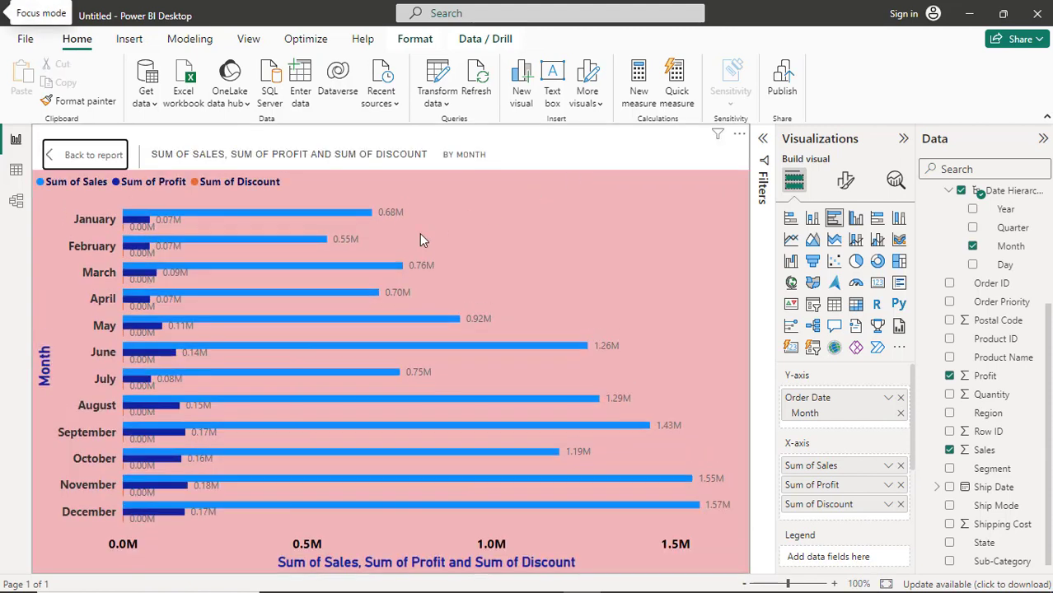
click(70, 160)
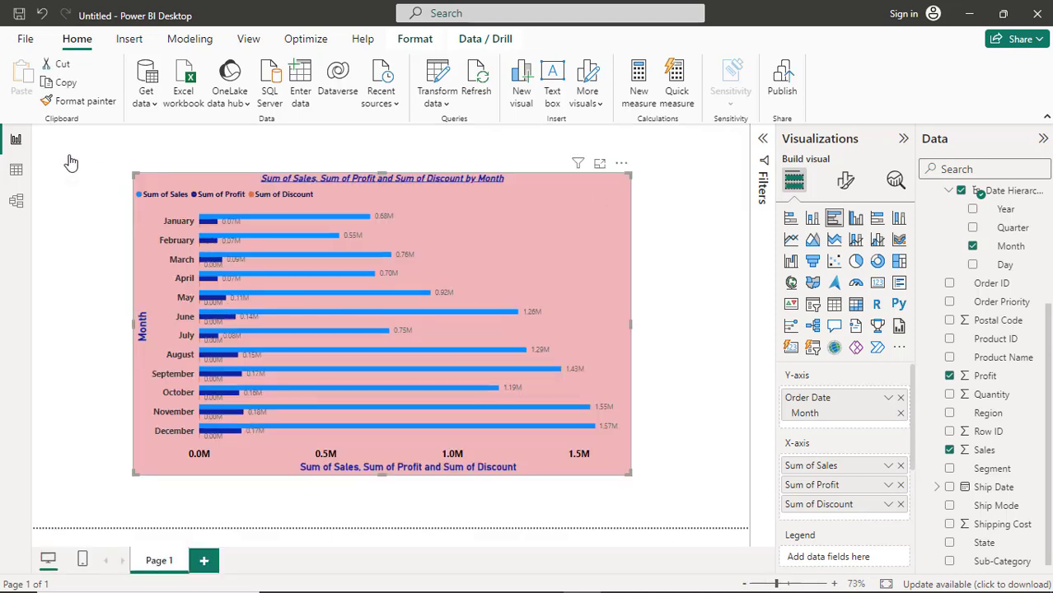
click(900, 504)
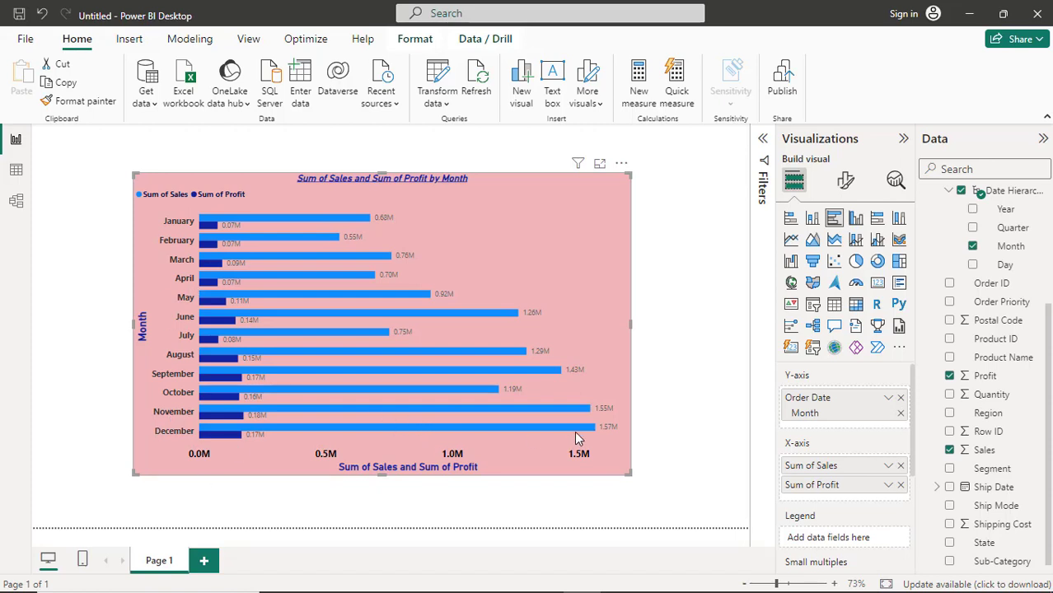
Step: Try the clustered column layout for sales and profit by month and return to the clustered bar chart
click(857, 218)
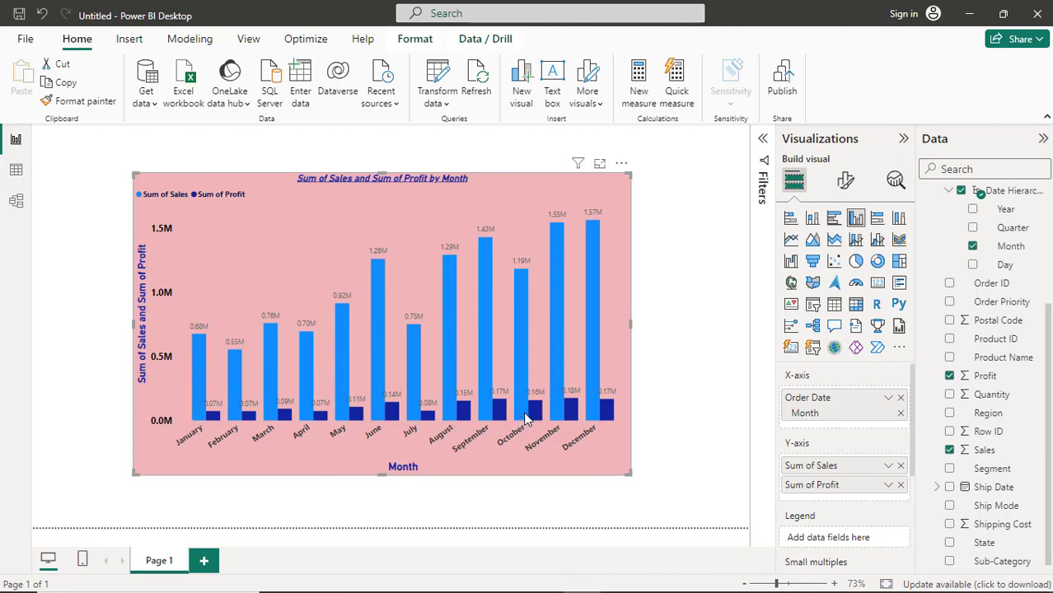
mouse_move(522, 416)
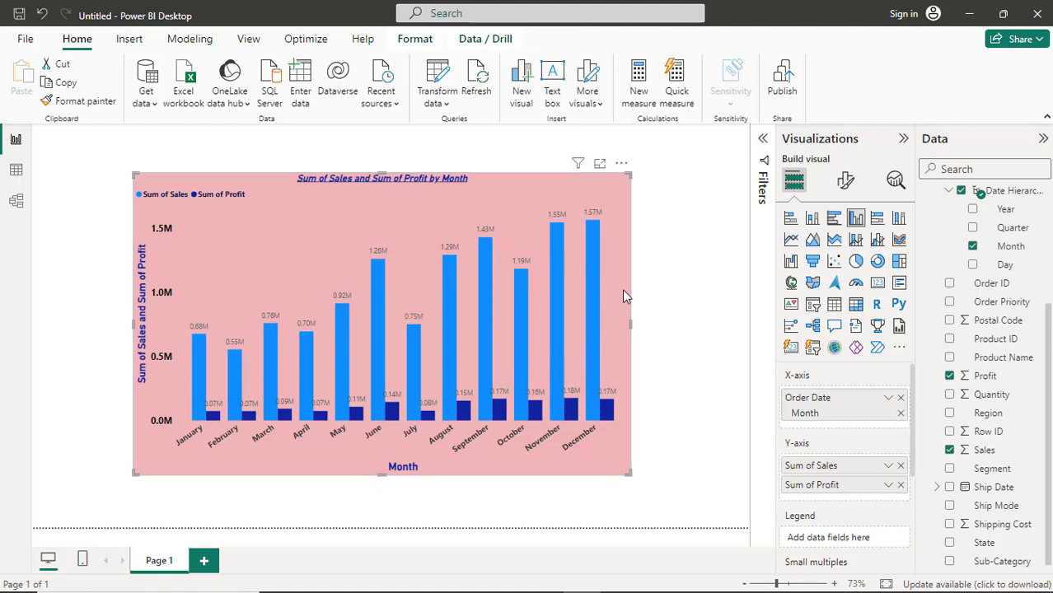
click(835, 223)
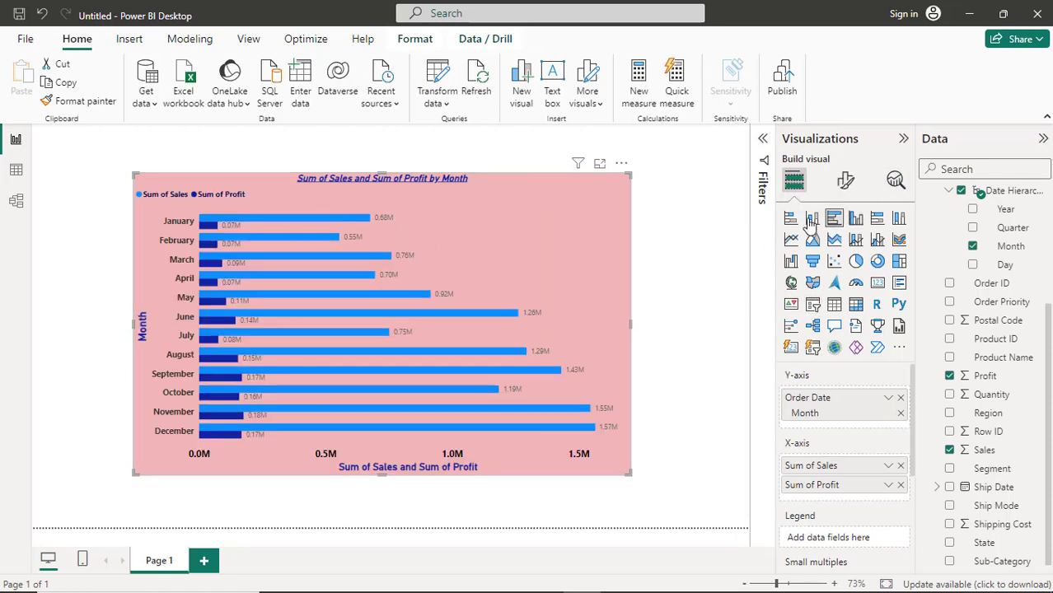
Step: Convert the chart to a 100% stacked bar chart and inspect the sales and profit shares by month
click(879, 224)
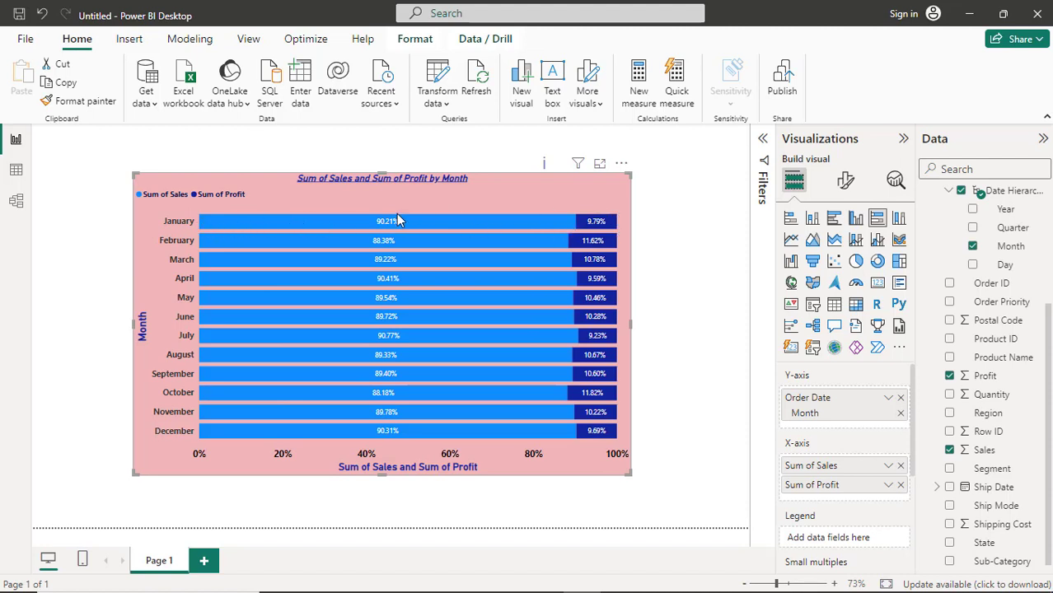
mouse_move(382, 231)
mouse_move(563, 247)
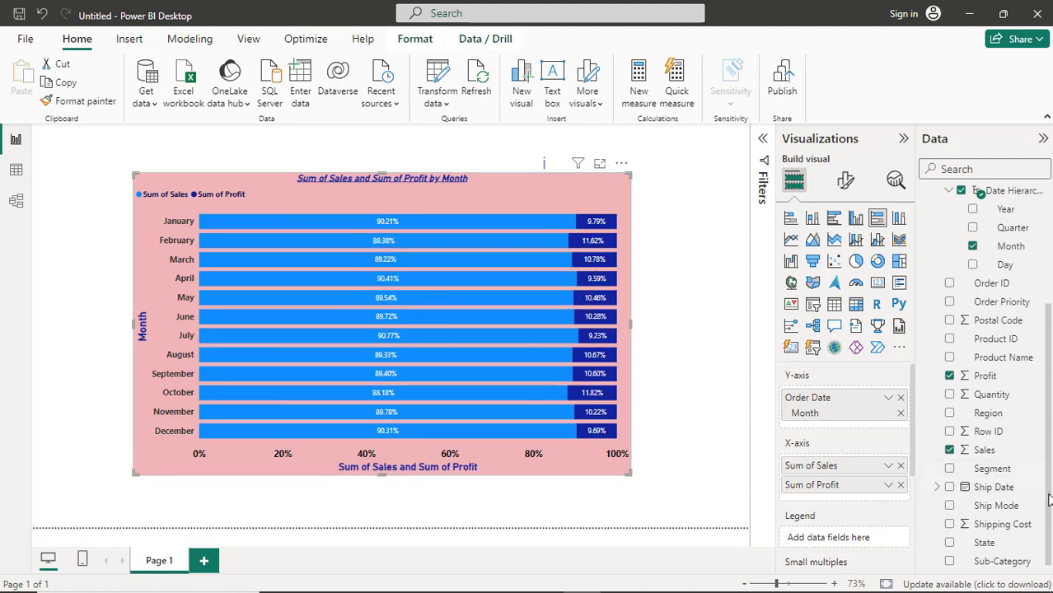
Step: Add the Discount field to the 100% stacked bar chart's X-axis values, below Sum of Profit
drag(1049, 494, 1049, 524)
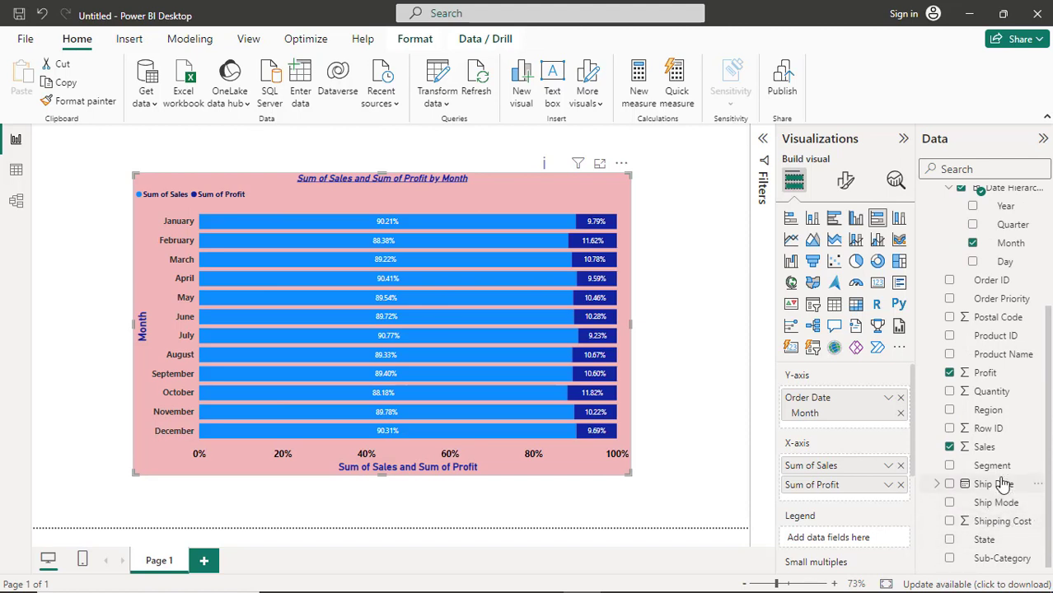
scroll(1004, 484, up, 4)
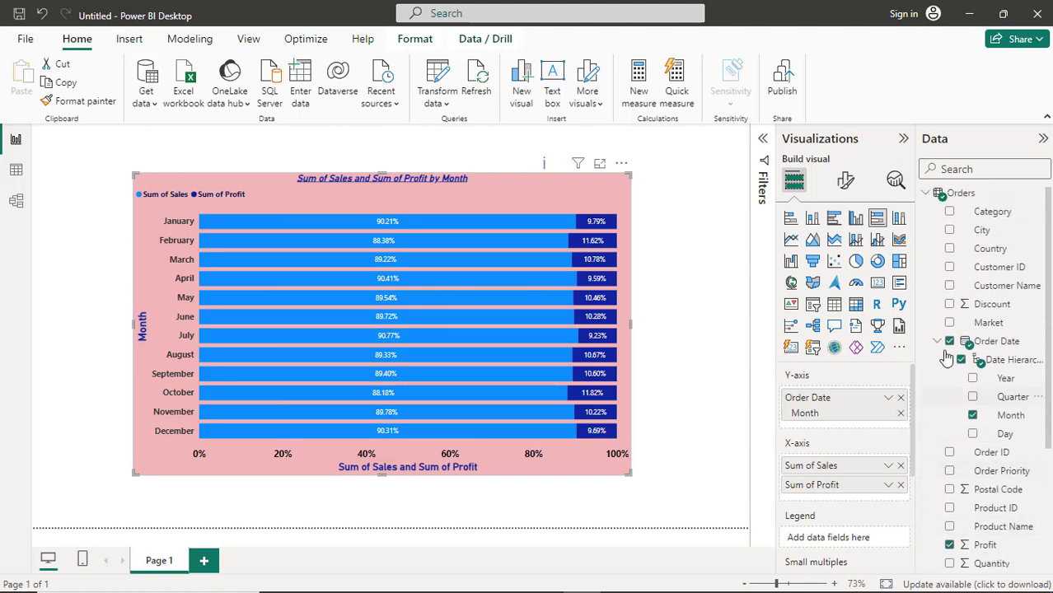
mouse_move(947, 305)
mouse_down()
mouse_move(923, 380)
mouse_move(848, 488)
mouse_move(824, 488)
mouse_move(872, 489)
mouse_up()
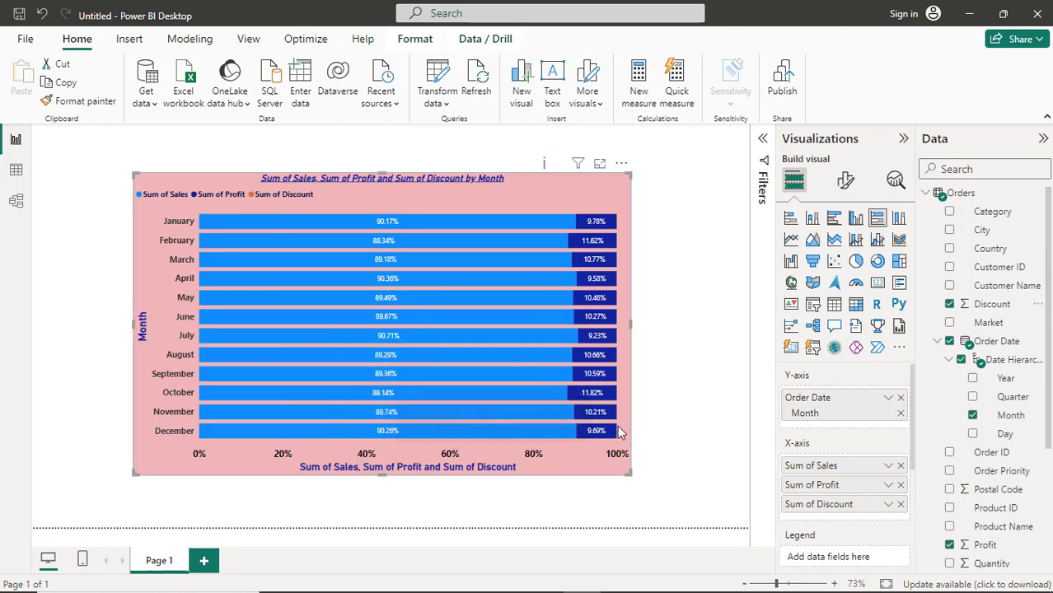
Step: Remove Sum of Discount from the X-axis values and convert the visual to a 100% stacked column chart
mouse_move(592, 436)
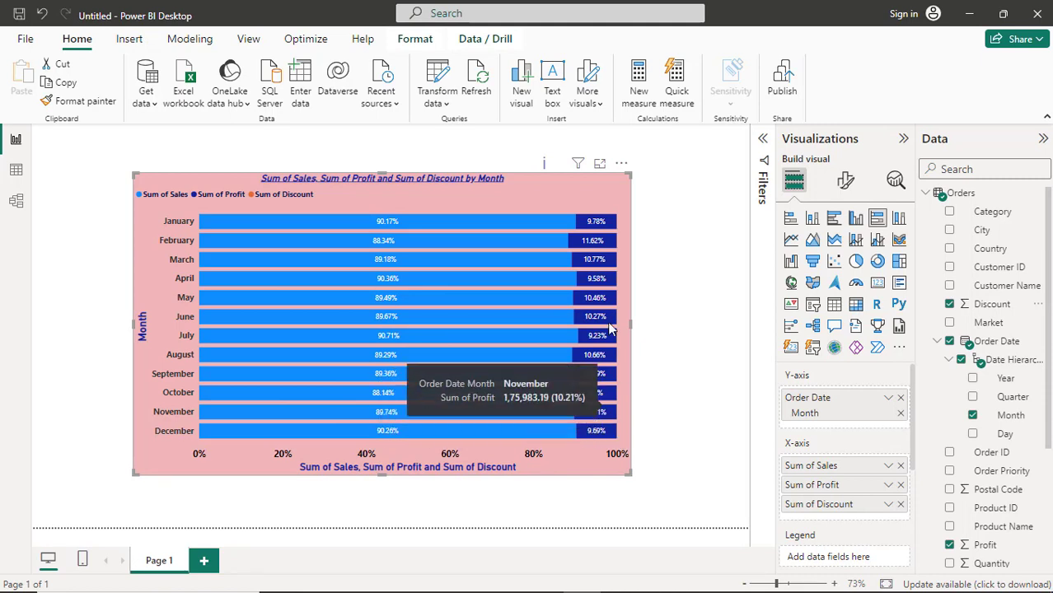
click(901, 505)
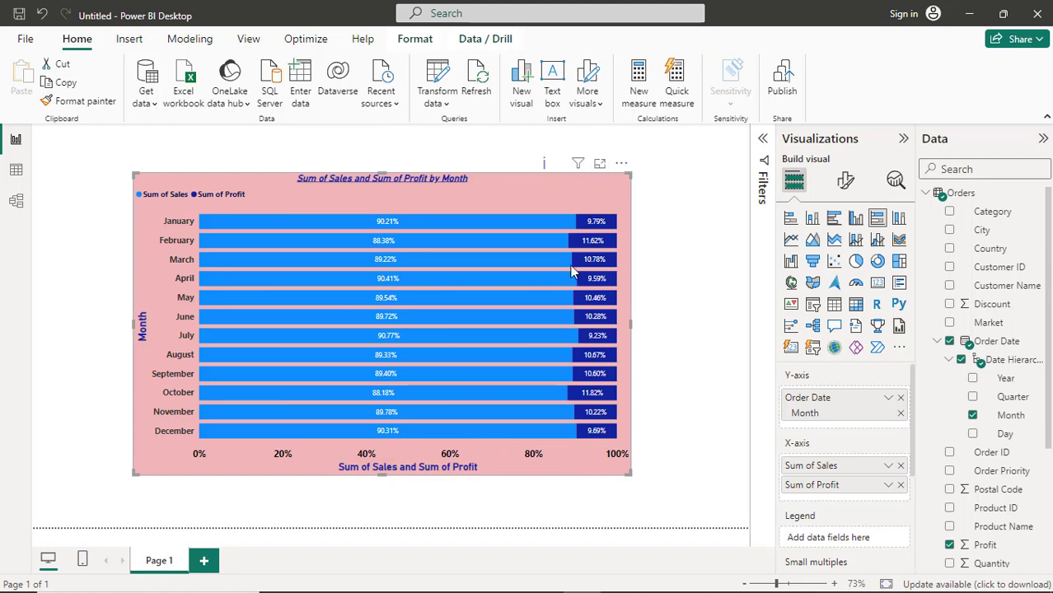
click(899, 221)
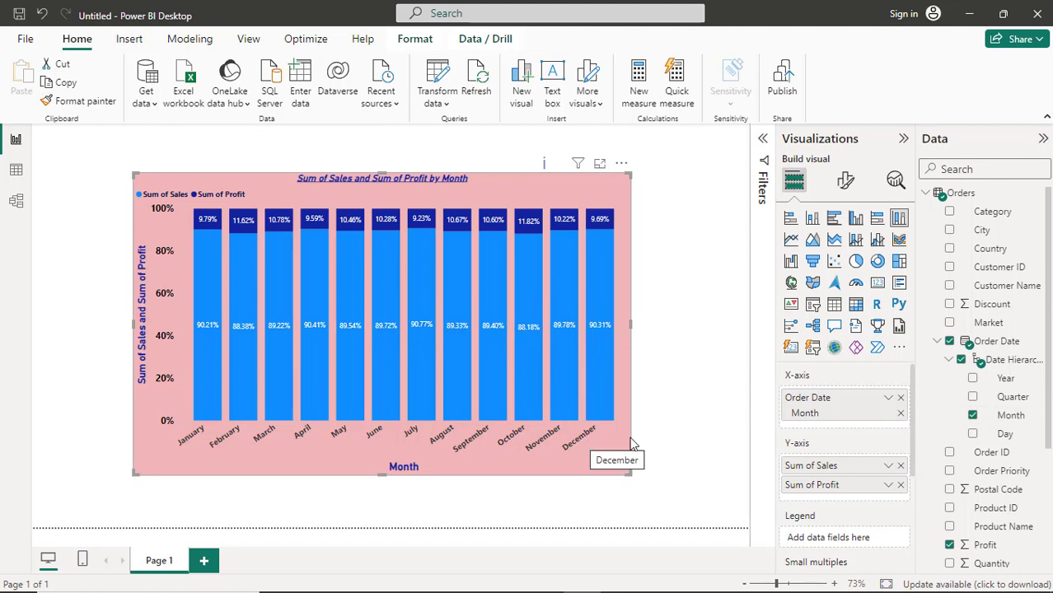
Step: Try the stacked bar layout for sales and profit by month, and convert the visual to a stacked column chart
scroll(1050, 414, down, 5)
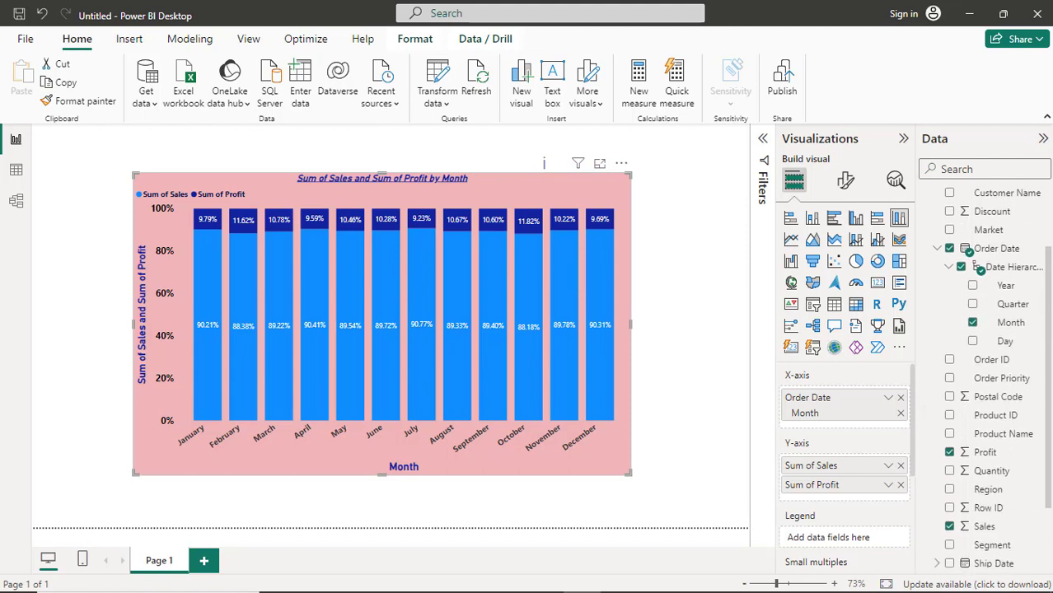
scroll(989, 377, up, 5)
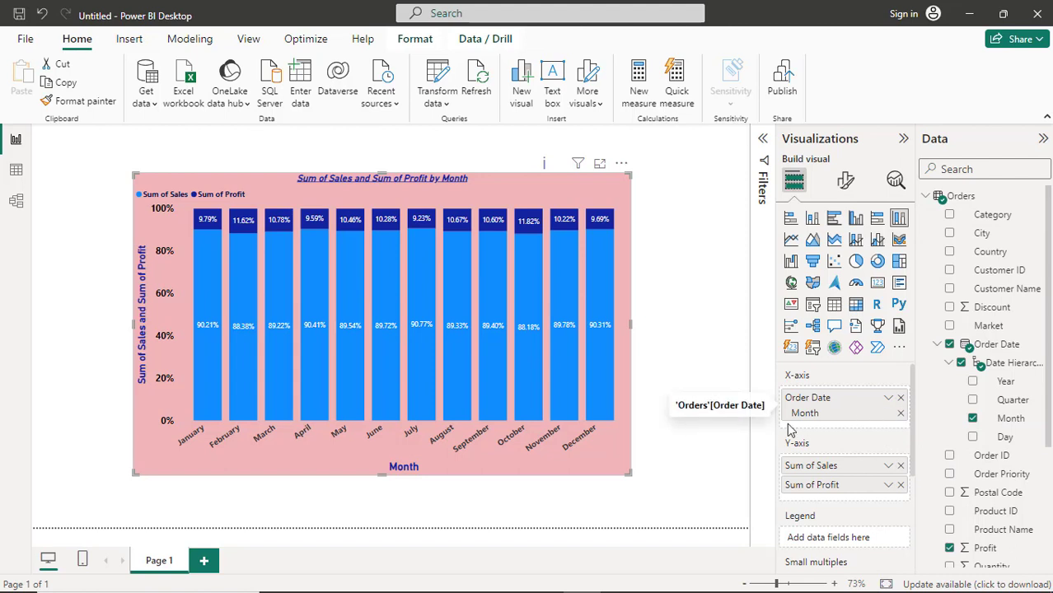
click(791, 219)
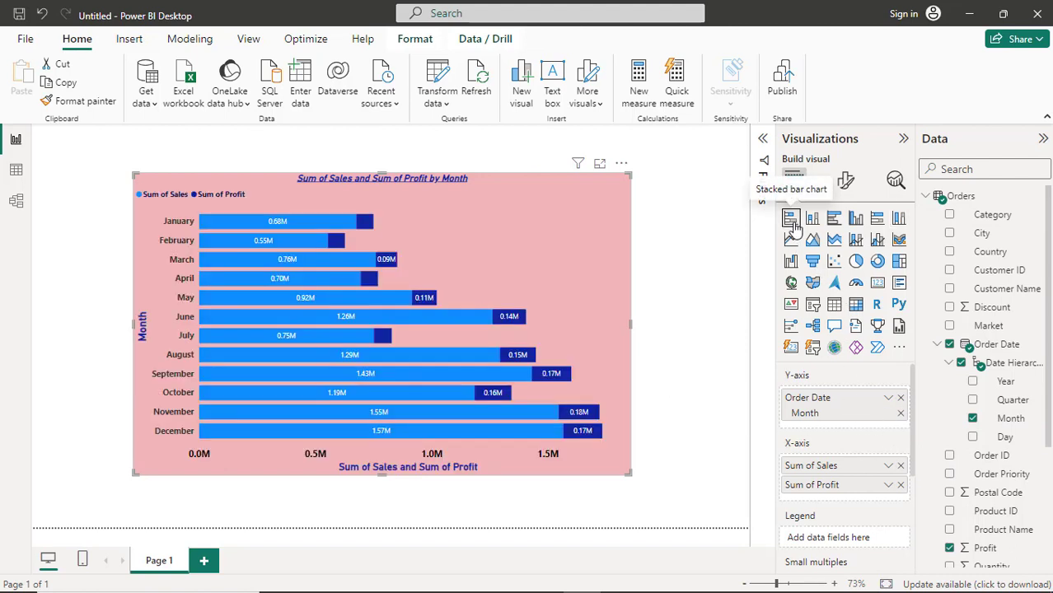
click(812, 220)
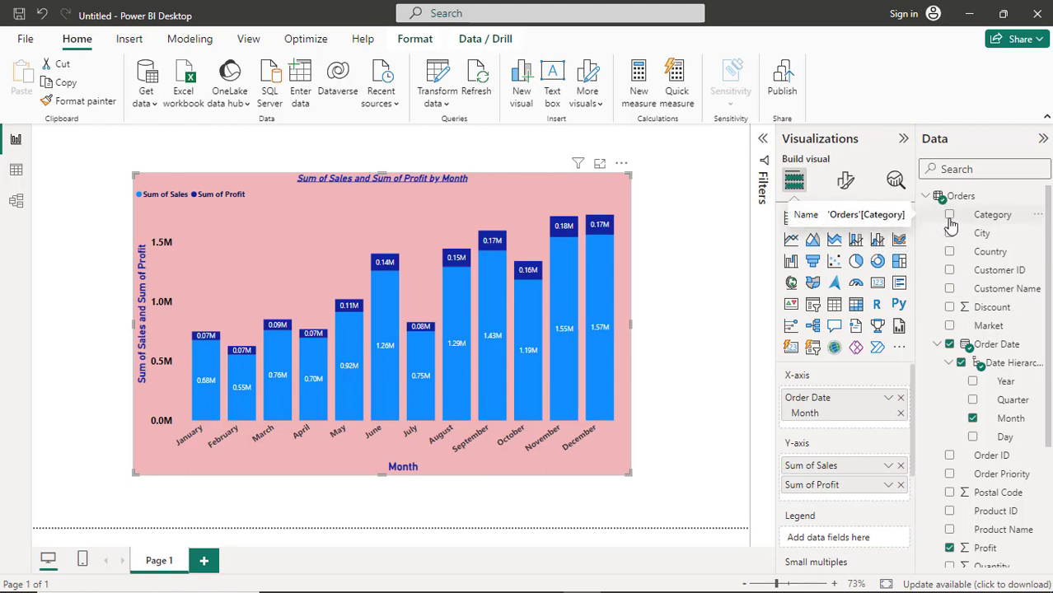
Step: Clear the stacked column chart by removing Sum of Profit, Sum of Sales and Order Date from its axes
click(901, 484)
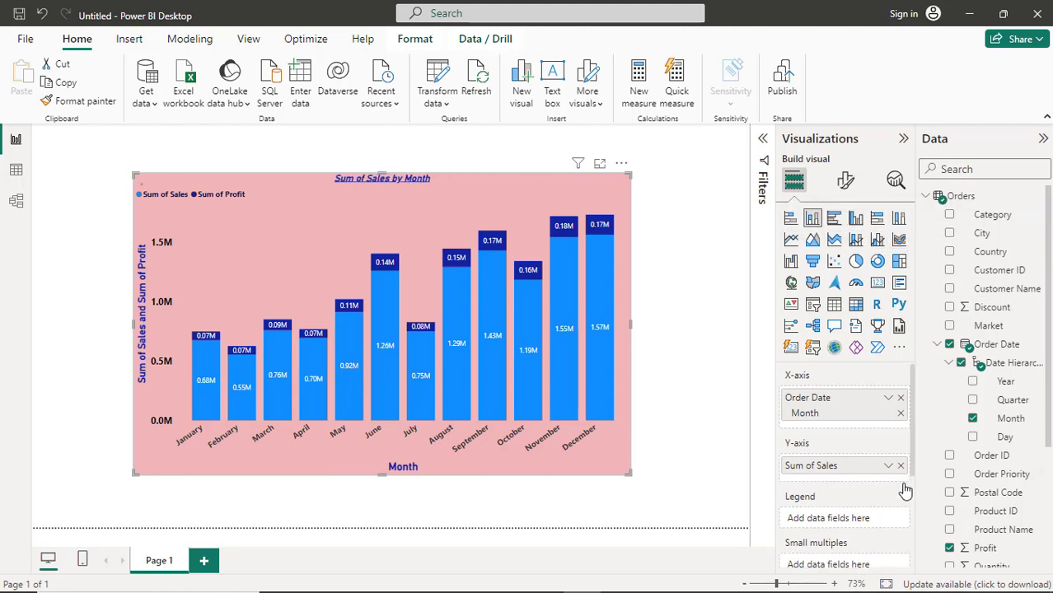
click(901, 467)
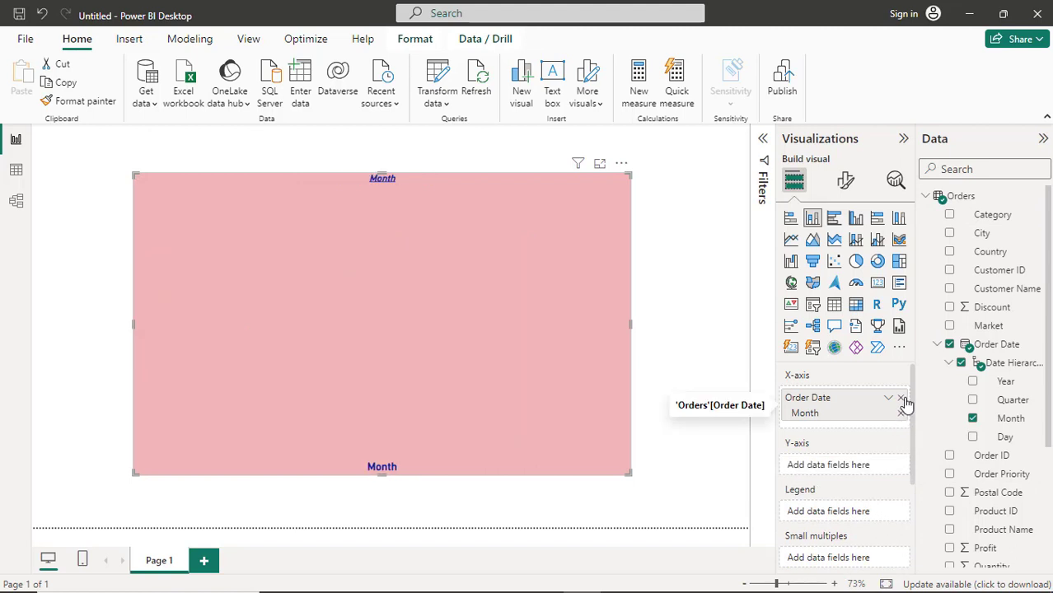
click(901, 399)
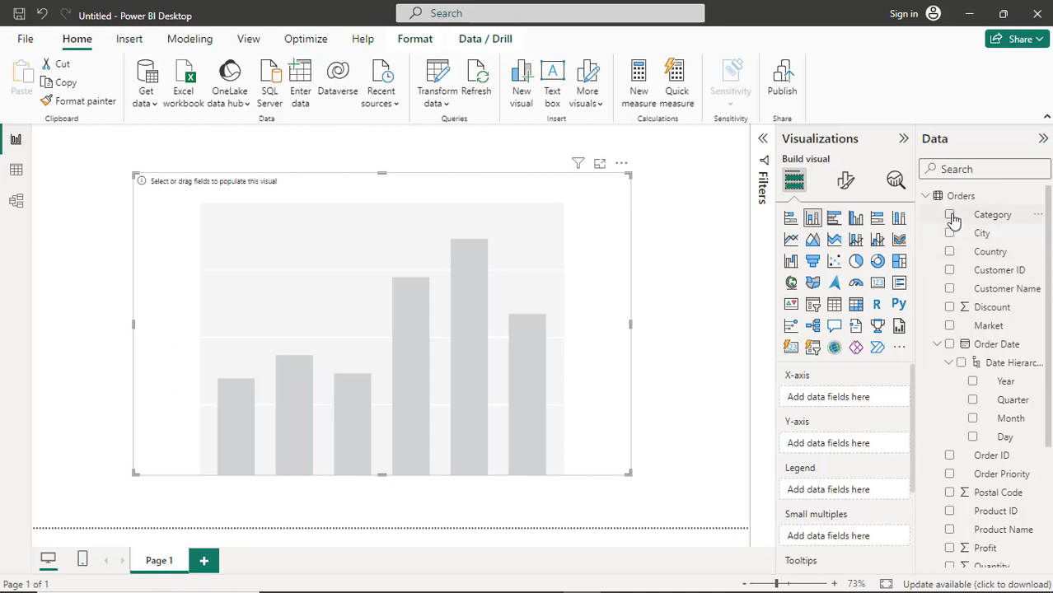
Step: Build a sales by category column chart with Category on the X-axis and Sales on the Y-axis
drag(953, 221, 823, 396)
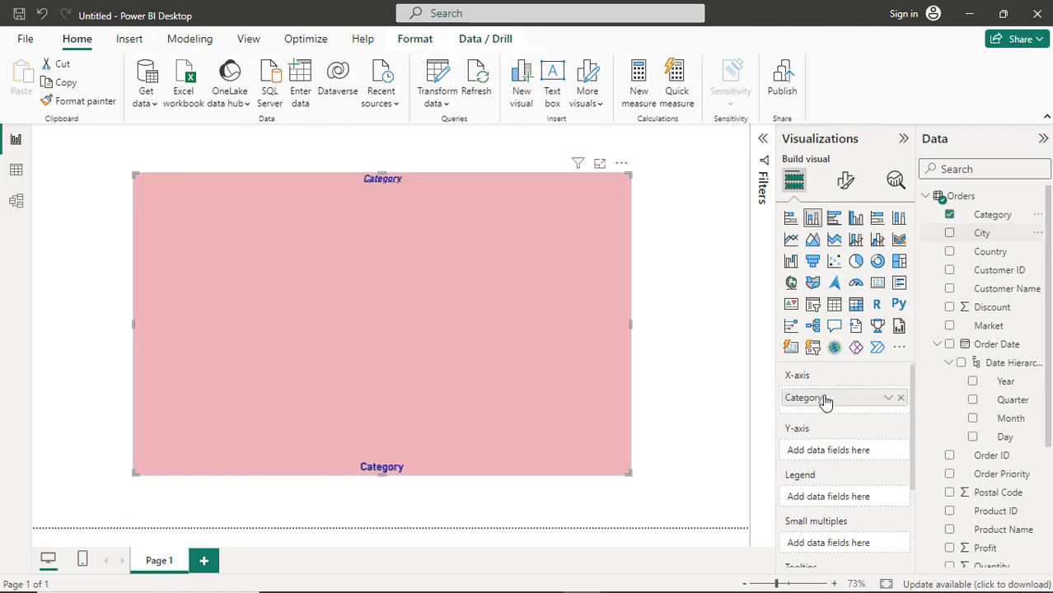
click(938, 347)
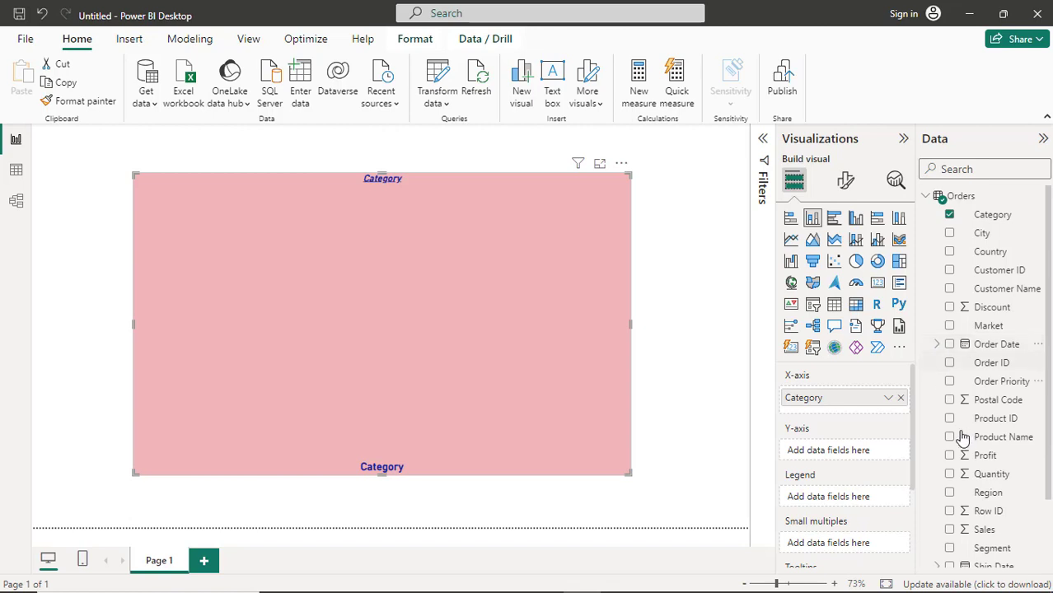
drag(954, 531, 831, 453)
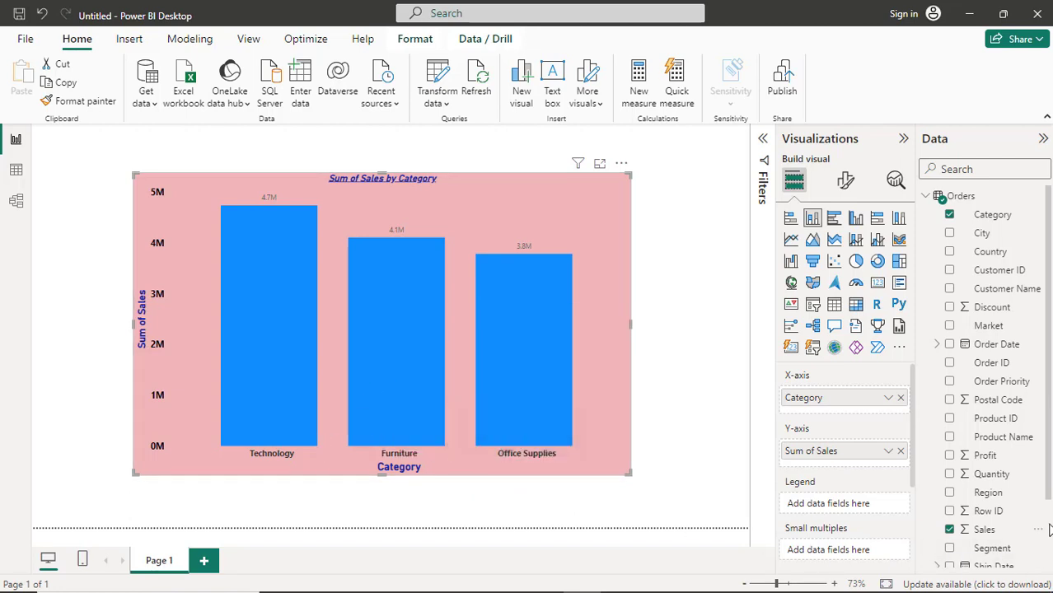
Step: Add the Region field to the X-axis below Category and look across the resulting columns
scroll(1051, 528, down, 3)
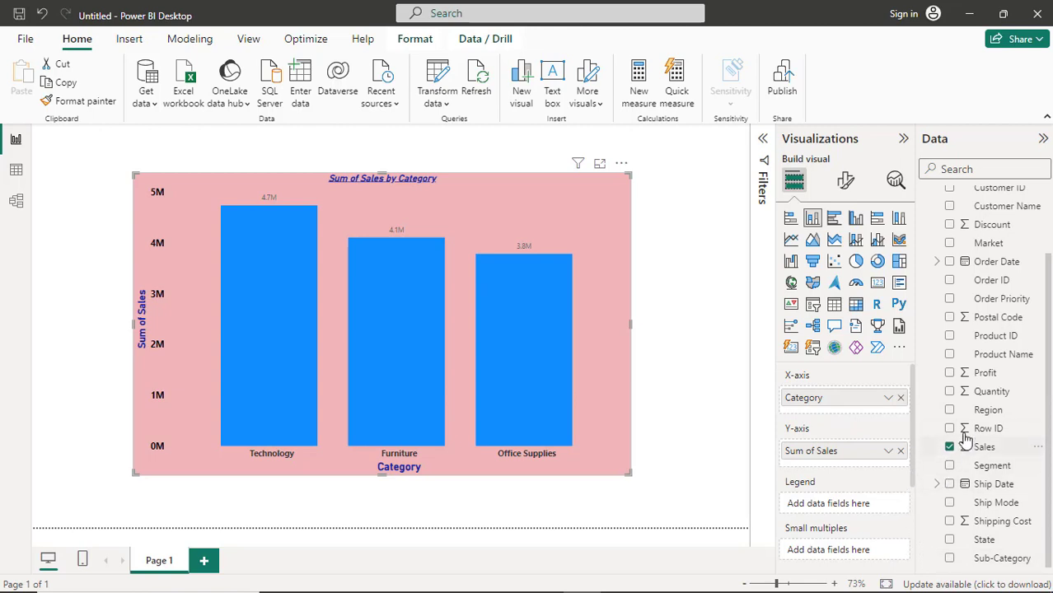
drag(952, 415, 812, 419)
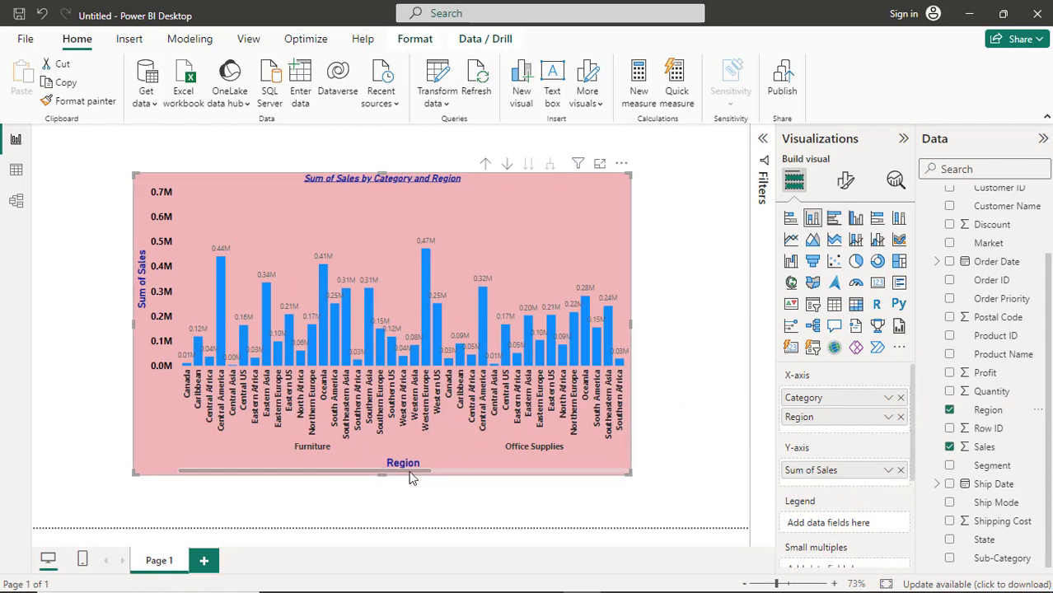
drag(430, 473, 406, 492)
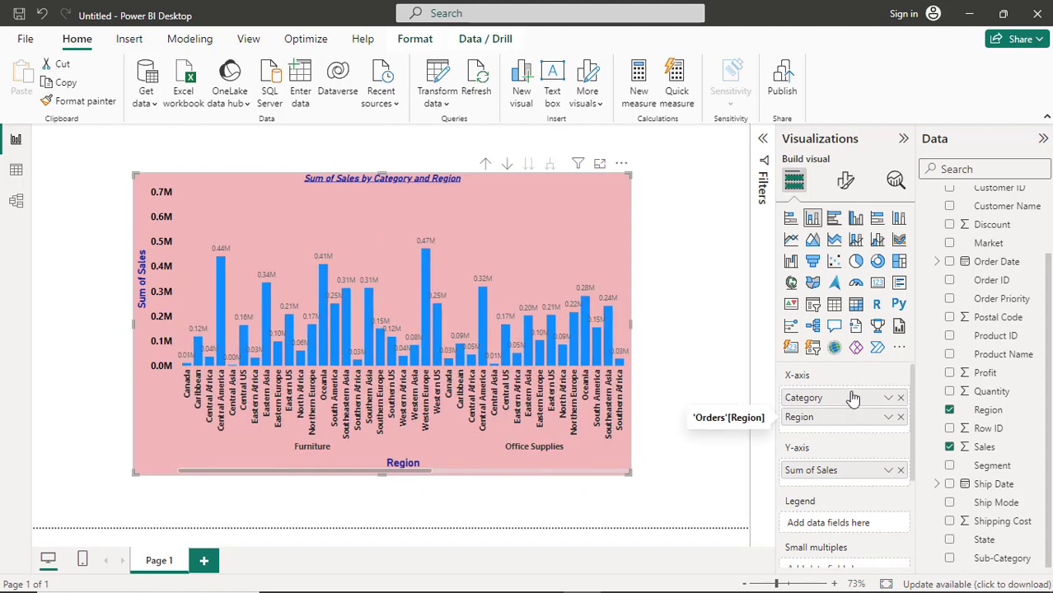
Step: Rearrange the X-axis to put Region ahead of Category, and remove Category so that Region is the only X-axis field
drag(853, 398, 849, 400)
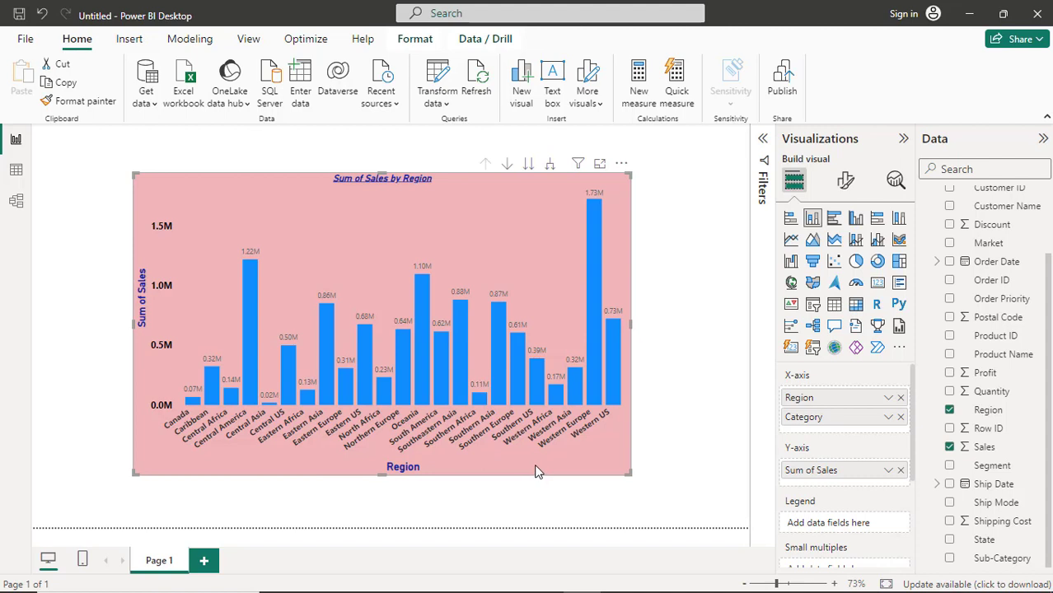
drag(816, 399, 828, 486)
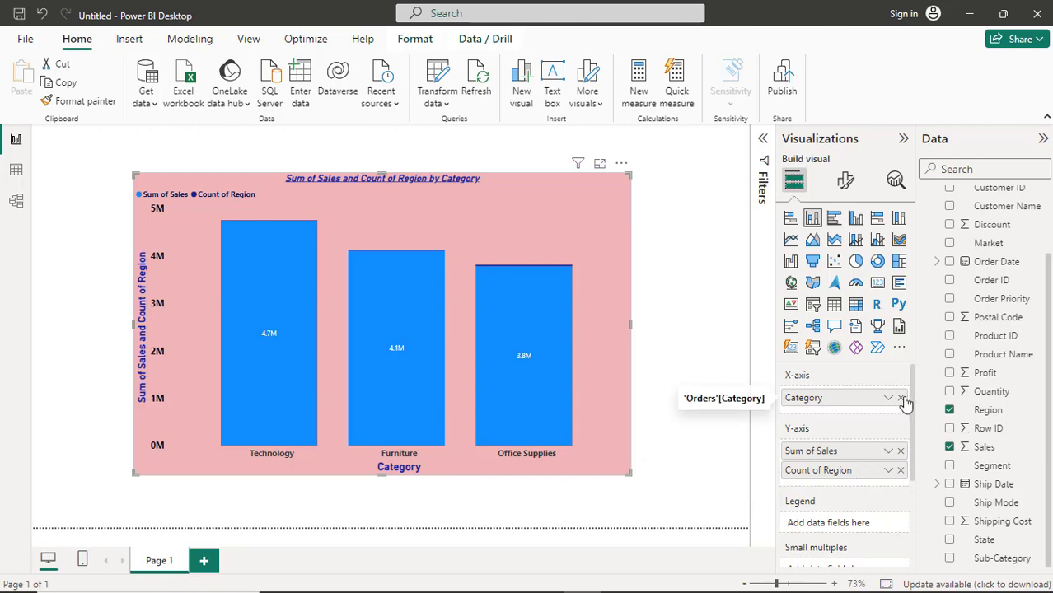
drag(862, 470, 859, 405)
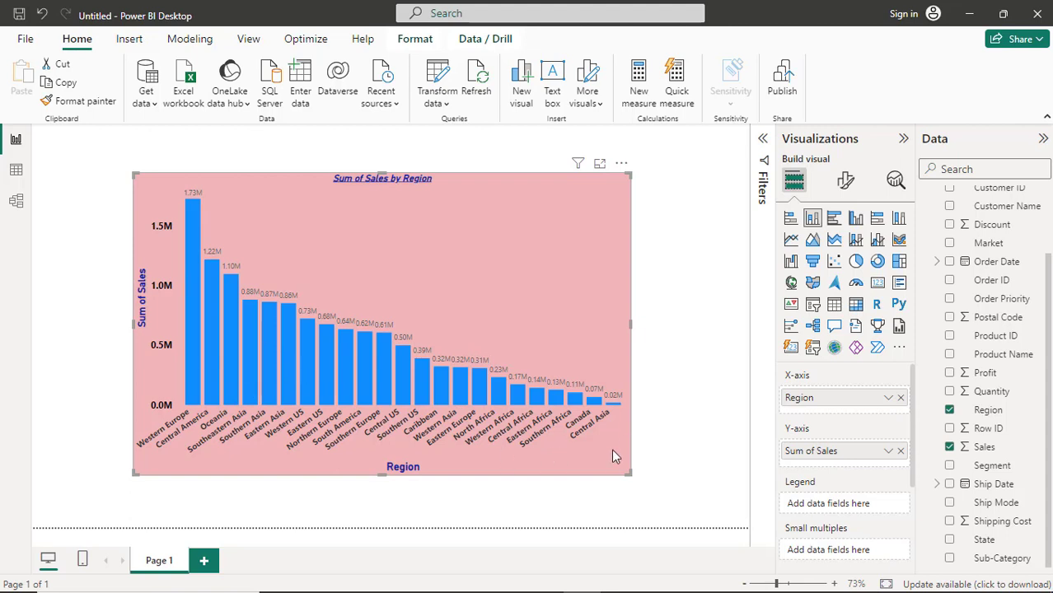
Step: Try Country as a second X-axis field below Region, look across the columns and remove Country again
mouse_move(700, 591)
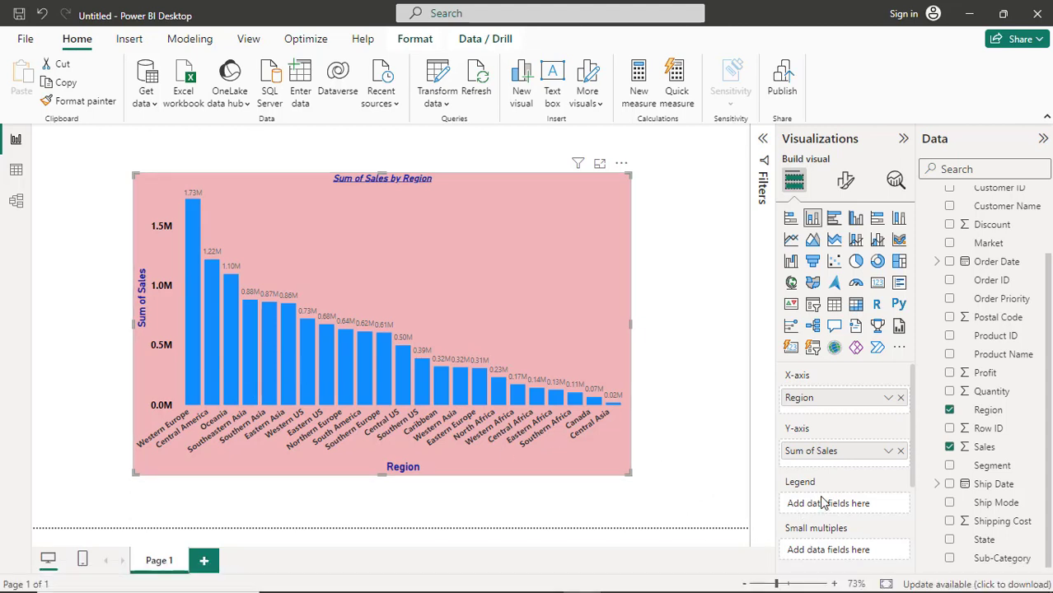
scroll(977, 340, up, 3)
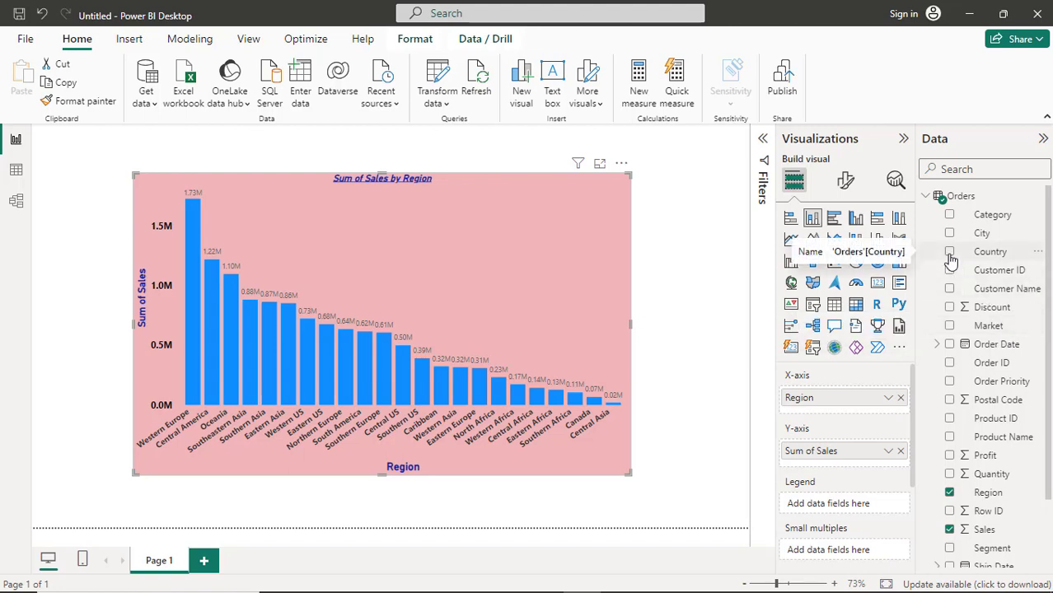
drag(949, 257, 895, 412)
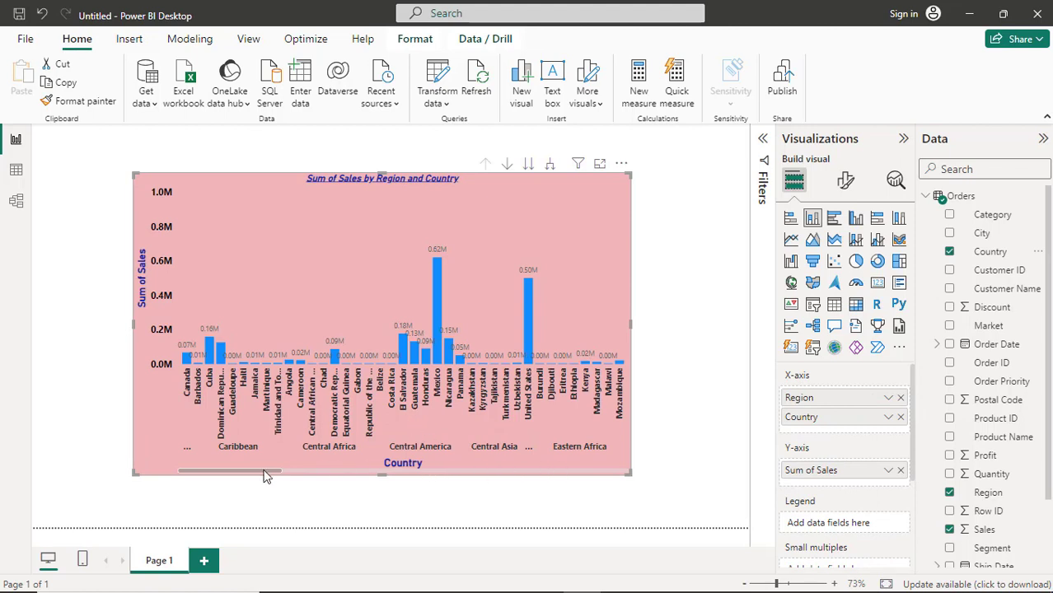
drag(278, 475, 256, 469)
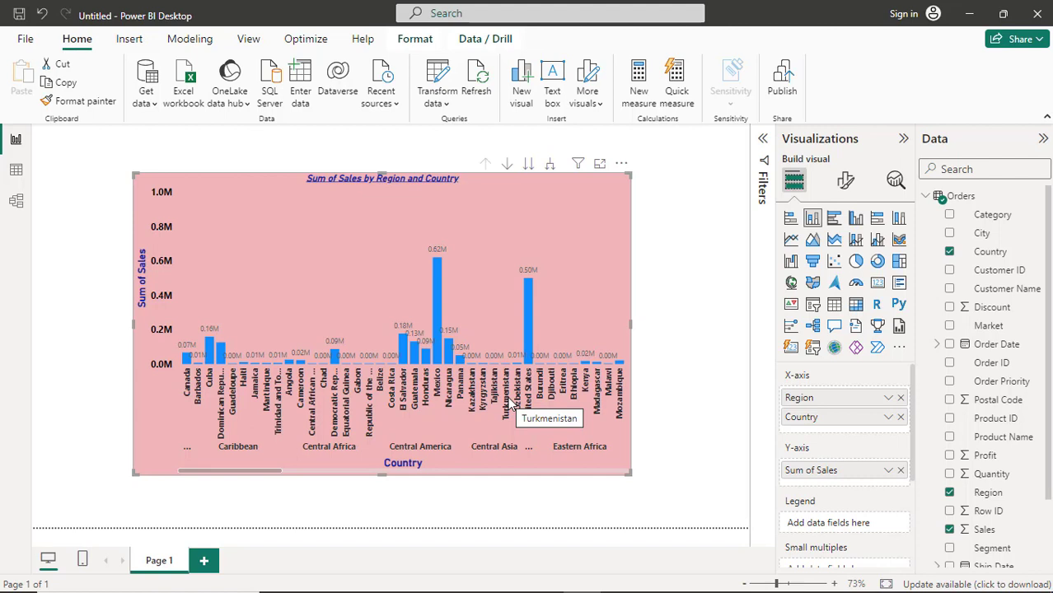
click(901, 418)
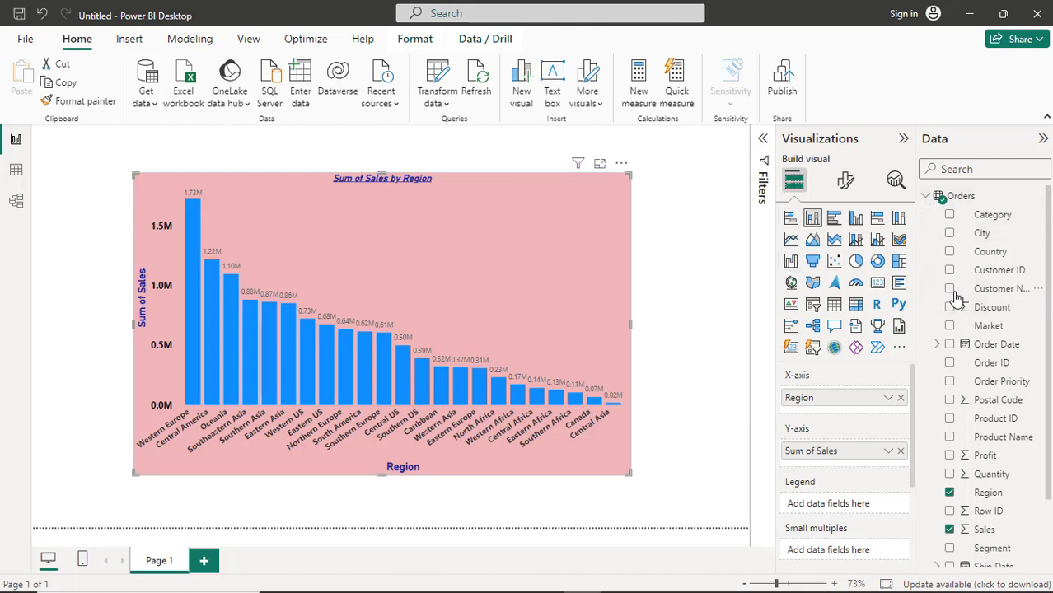
scroll(955, 299, down, 2)
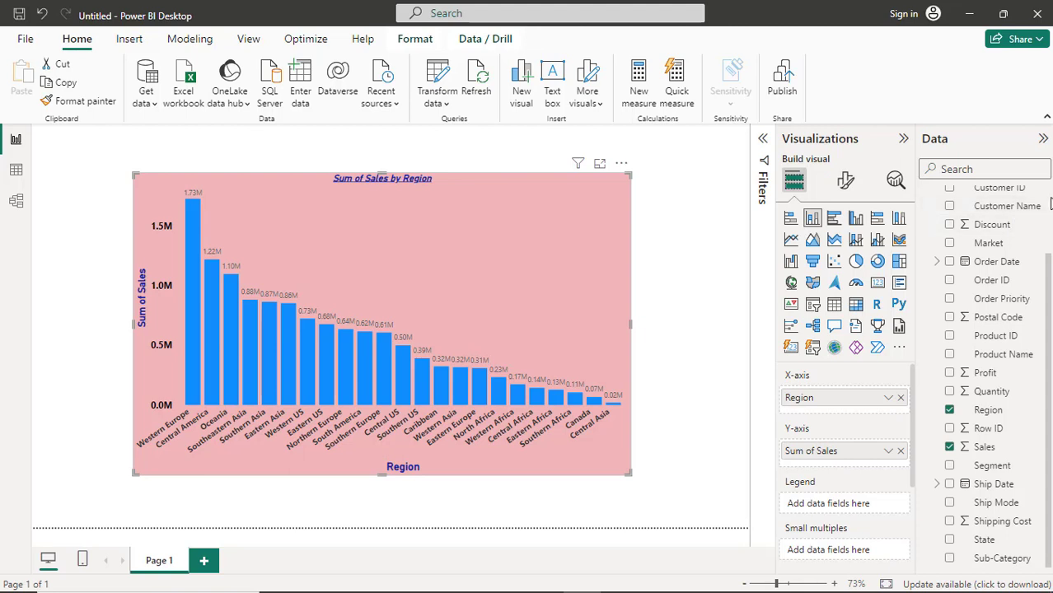
scroll(1049, 202, up, 3)
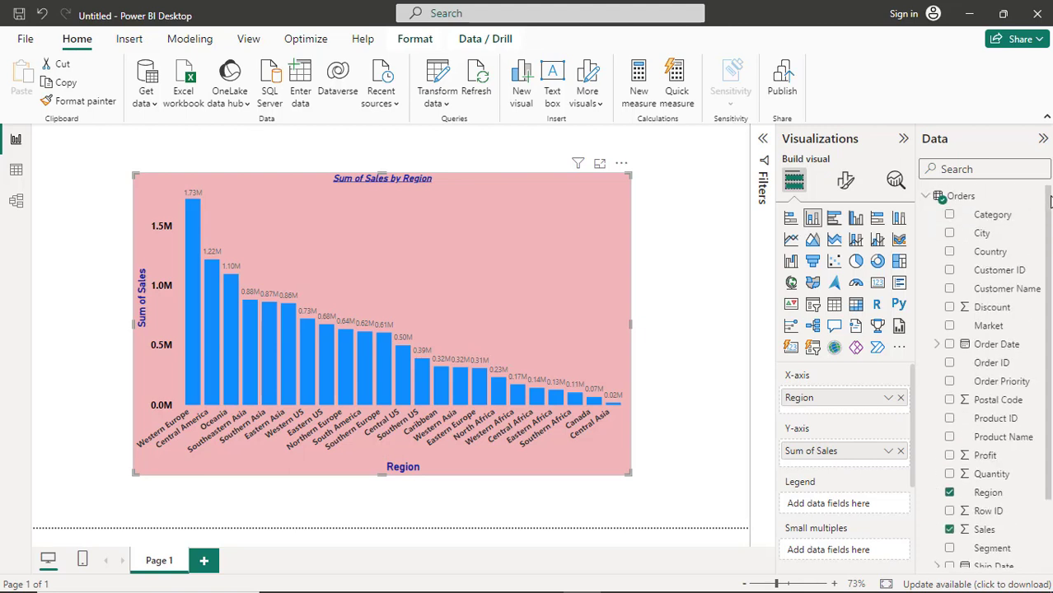
click(929, 202)
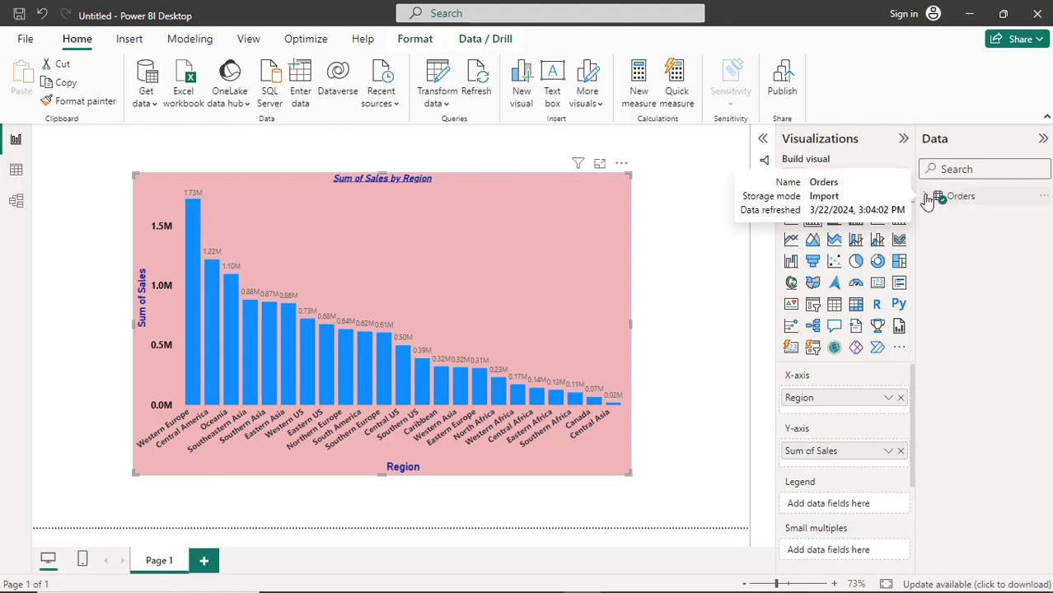
click(927, 200)
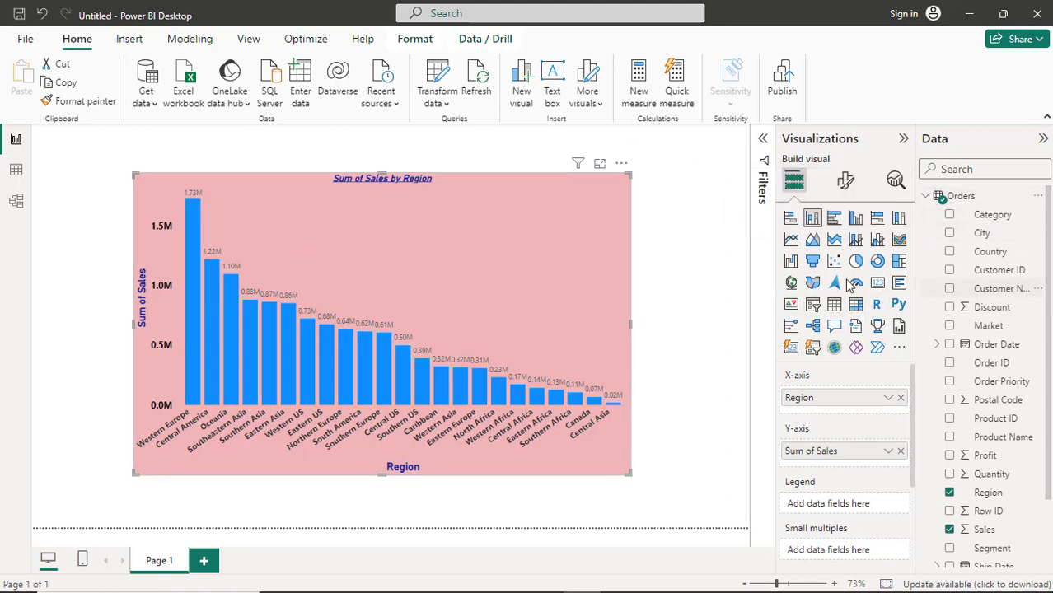
Step: Browse the Excel workbooks available in the Data_sets folder and leave the file selection without importing one
click(189, 100)
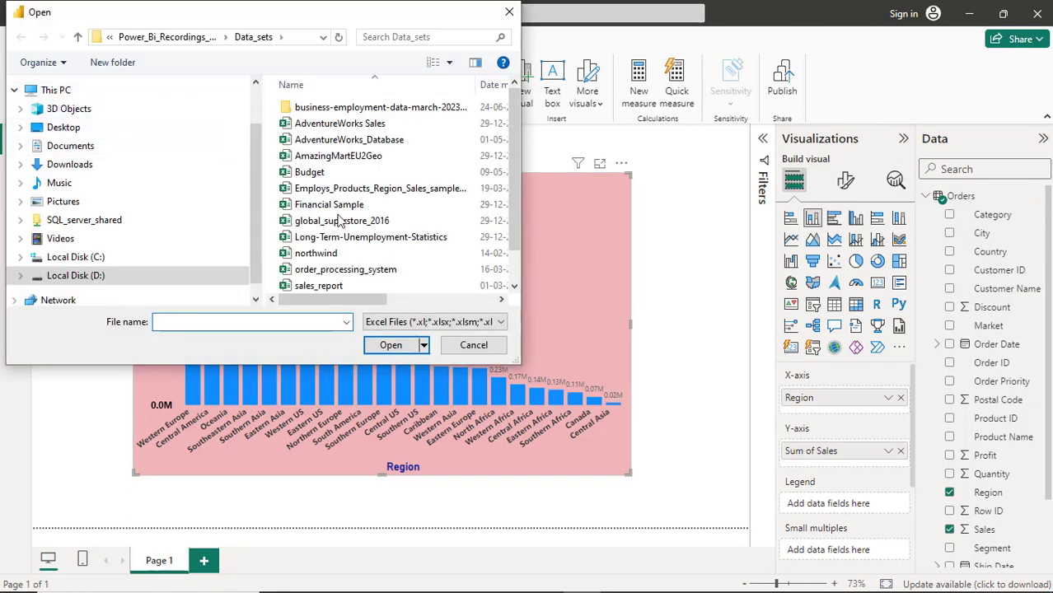
click(473, 344)
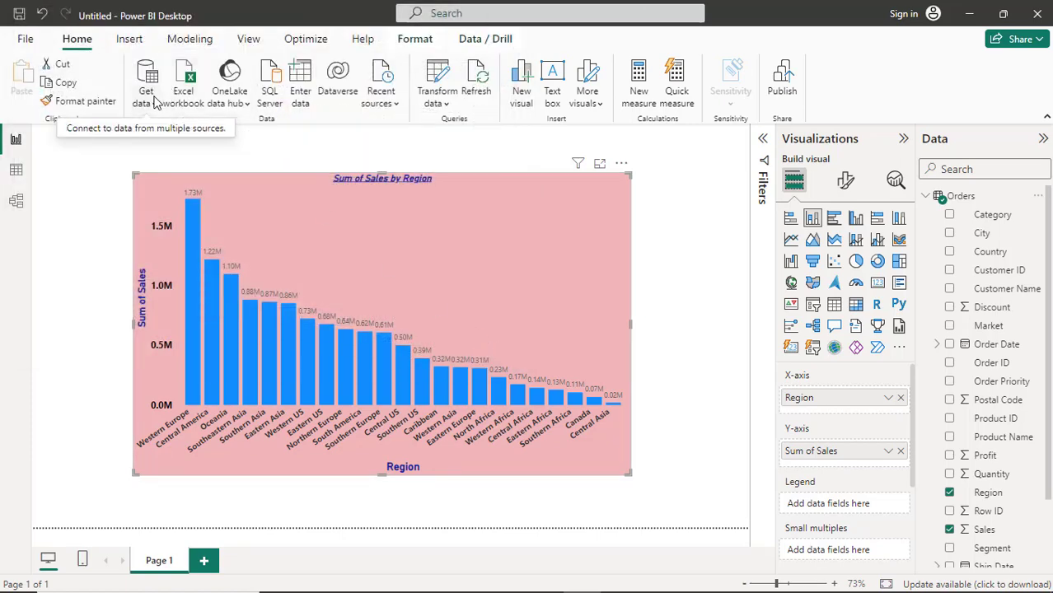
click(184, 101)
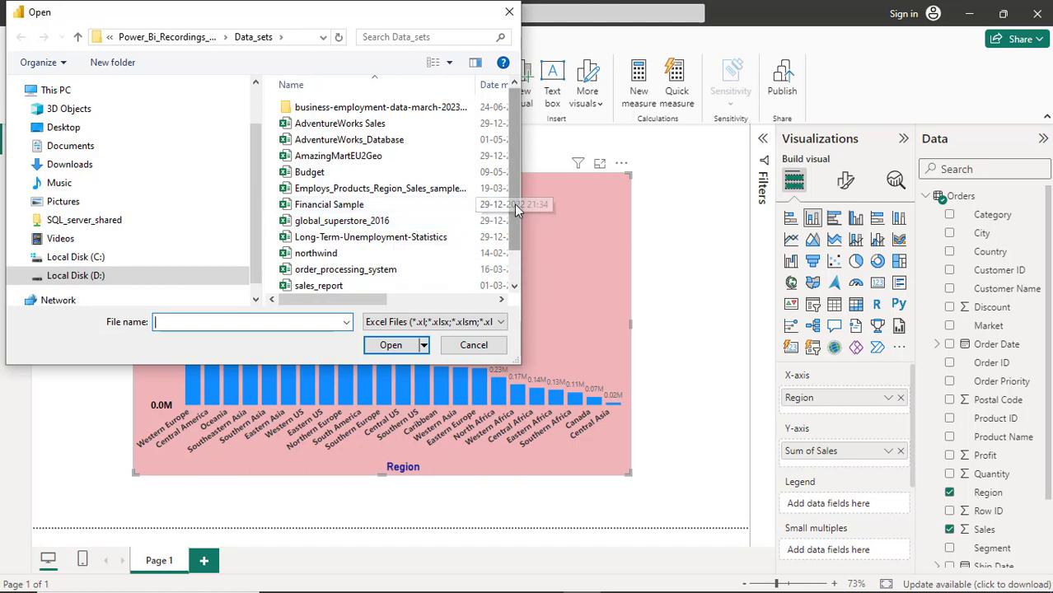
scroll(514, 227, down, 1)
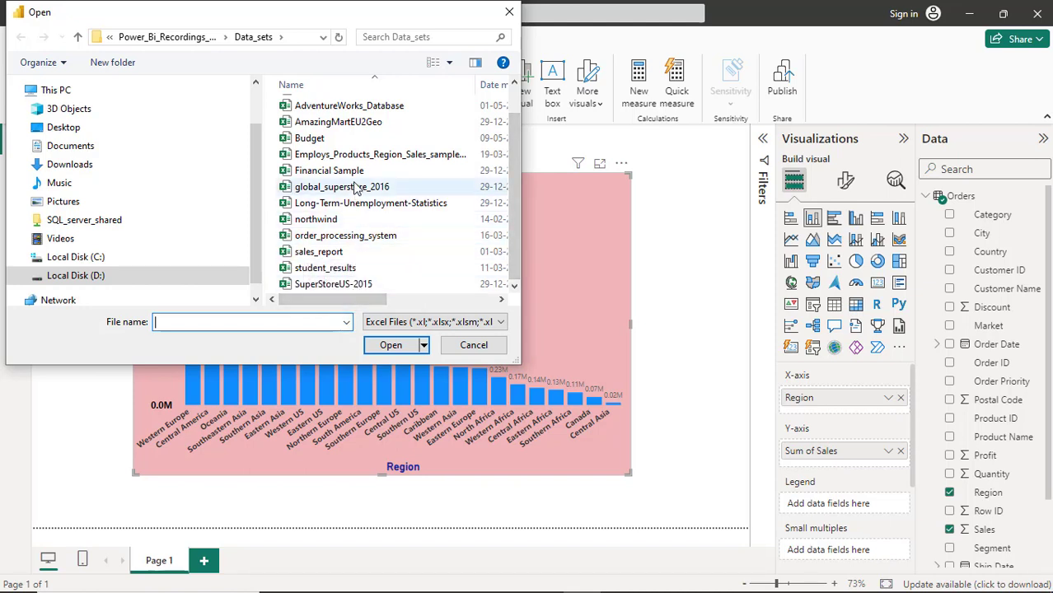
scroll(355, 189, up, 1)
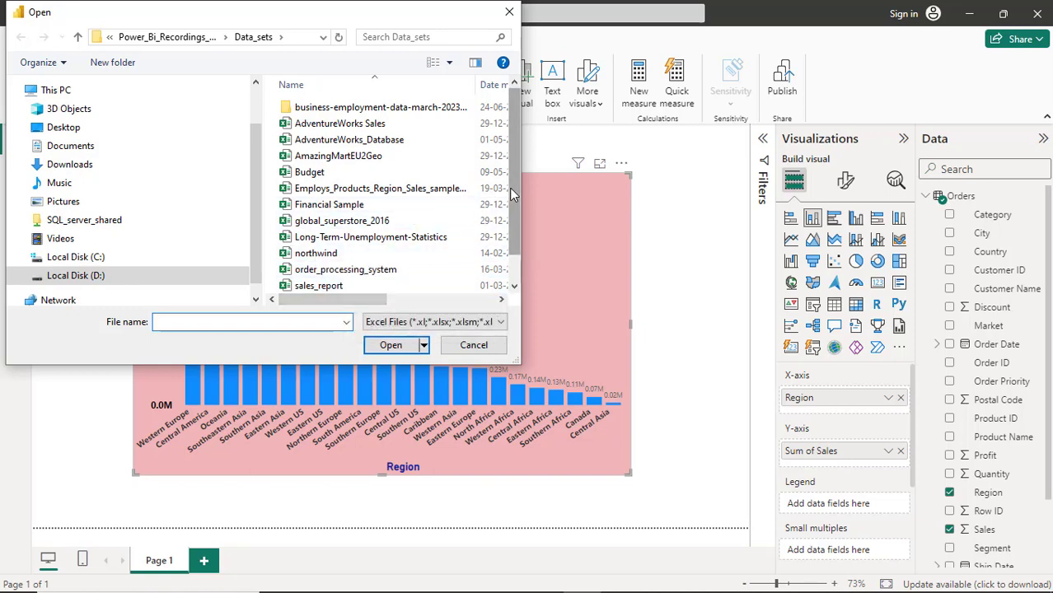
scroll(511, 192, down, 1)
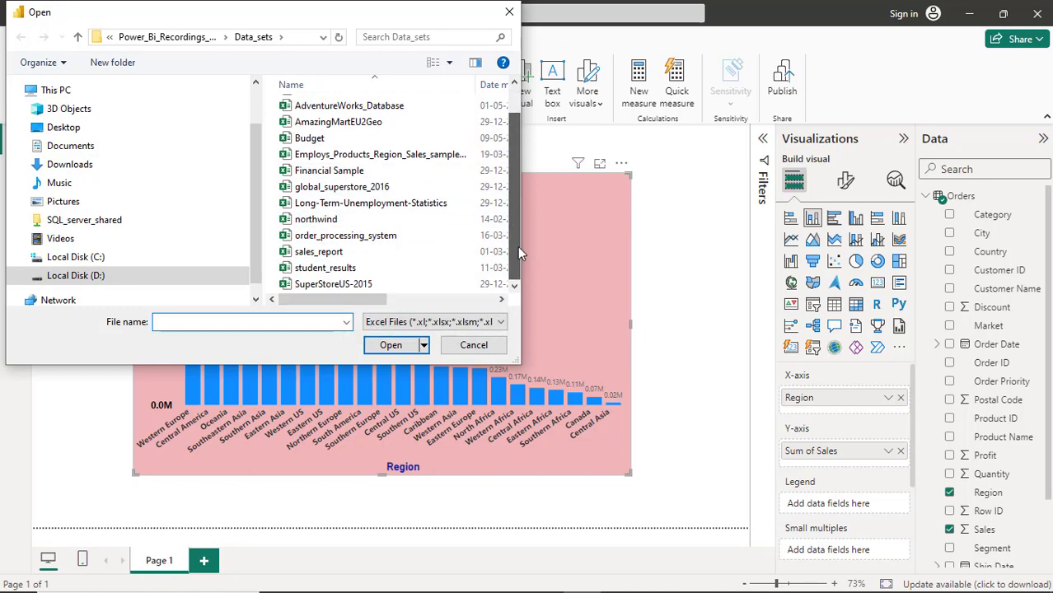
click(472, 344)
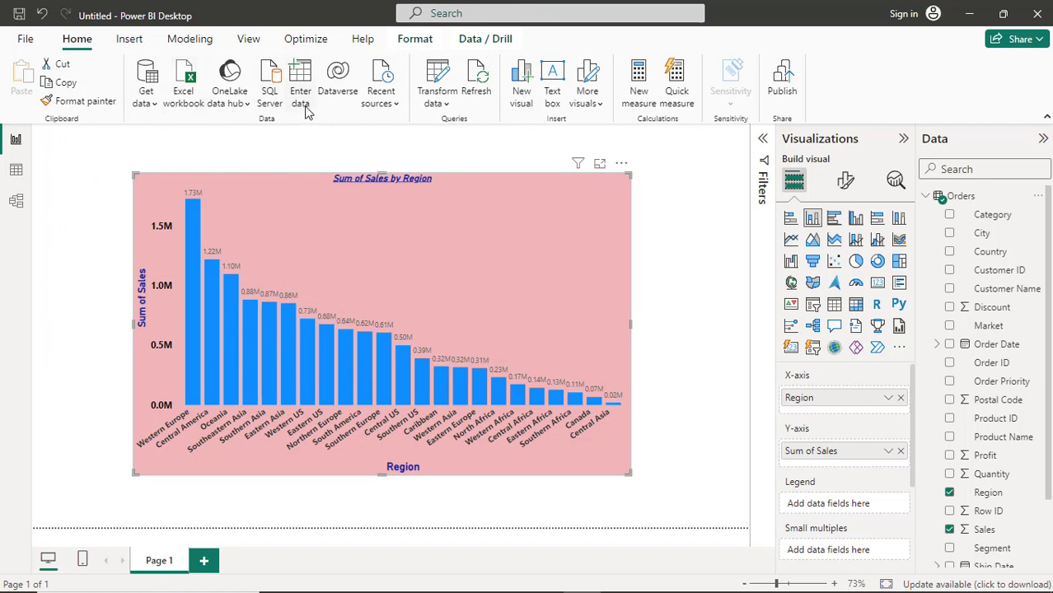
Step: Import the sales text file from the Data_sets folder and load it as a new table
click(155, 109)
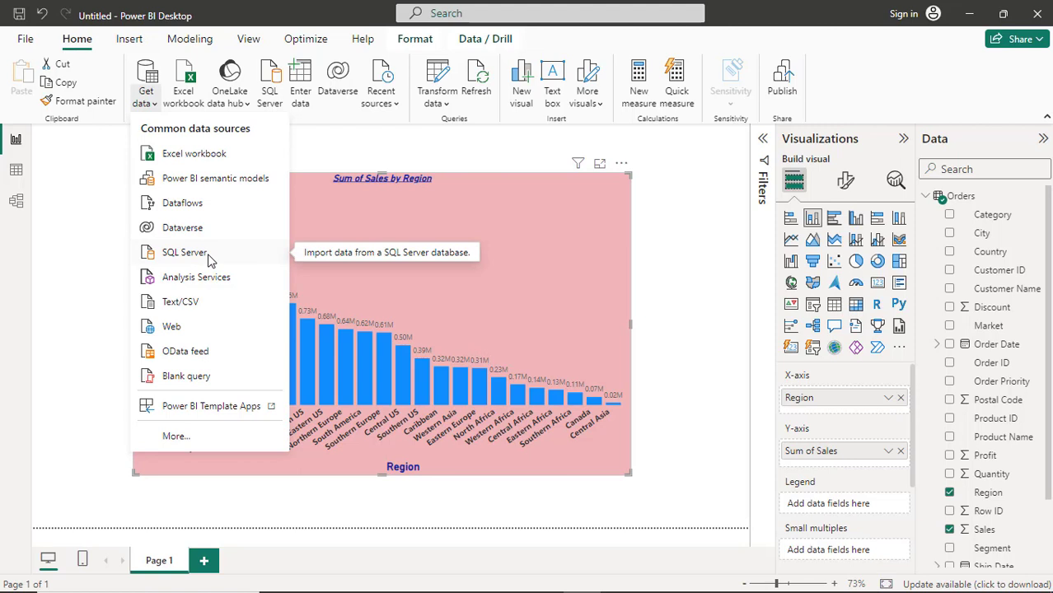
click(206, 305)
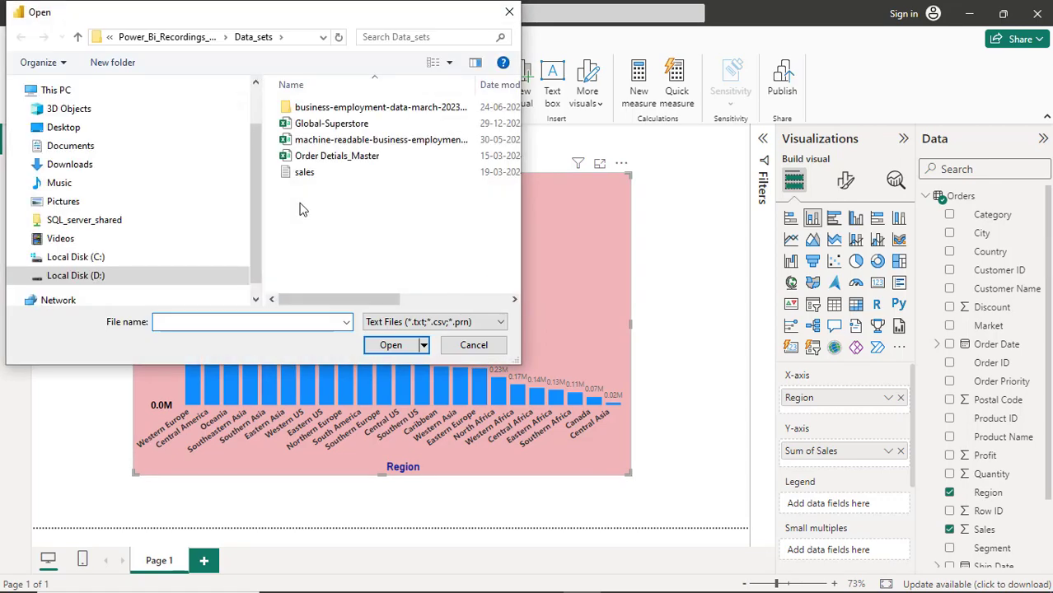
double_click(309, 176)
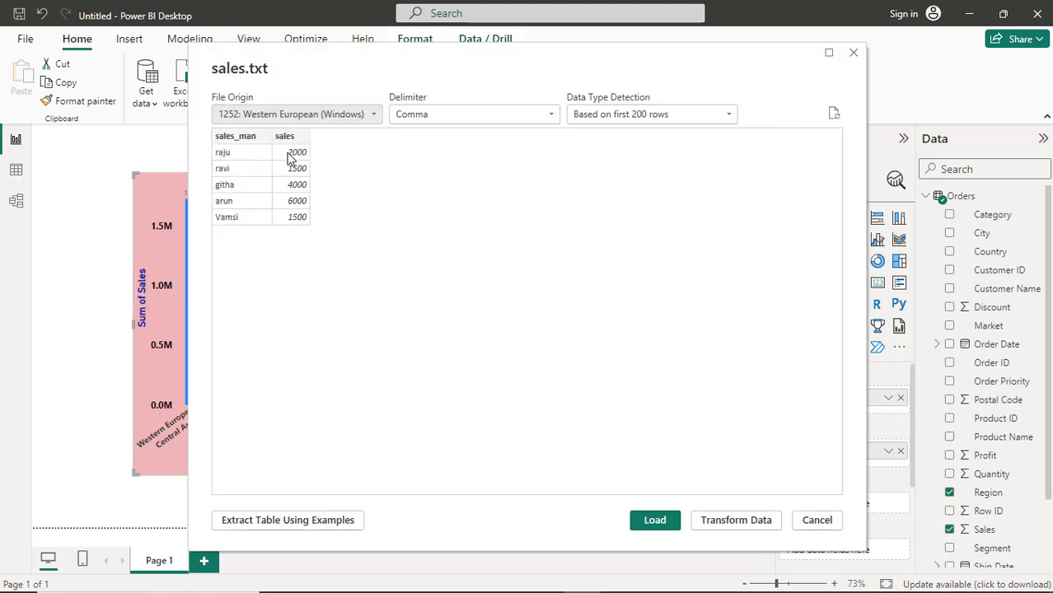
click(655, 520)
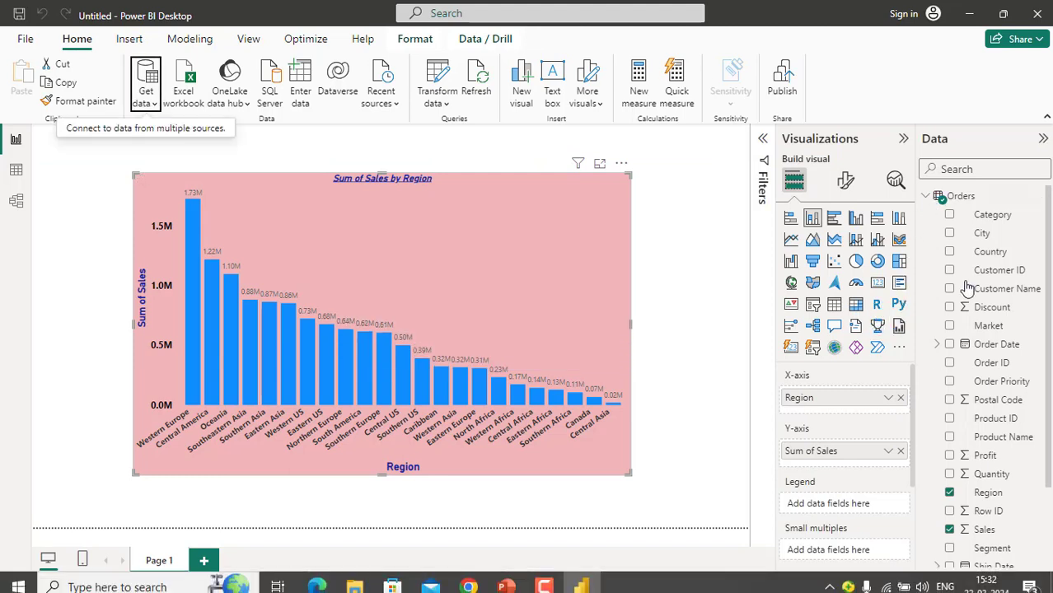
Step: Replace the column chart's Region and Sum of Sales with sales_man on the X-axis and sales on the Y-axis from the sales table
click(927, 200)
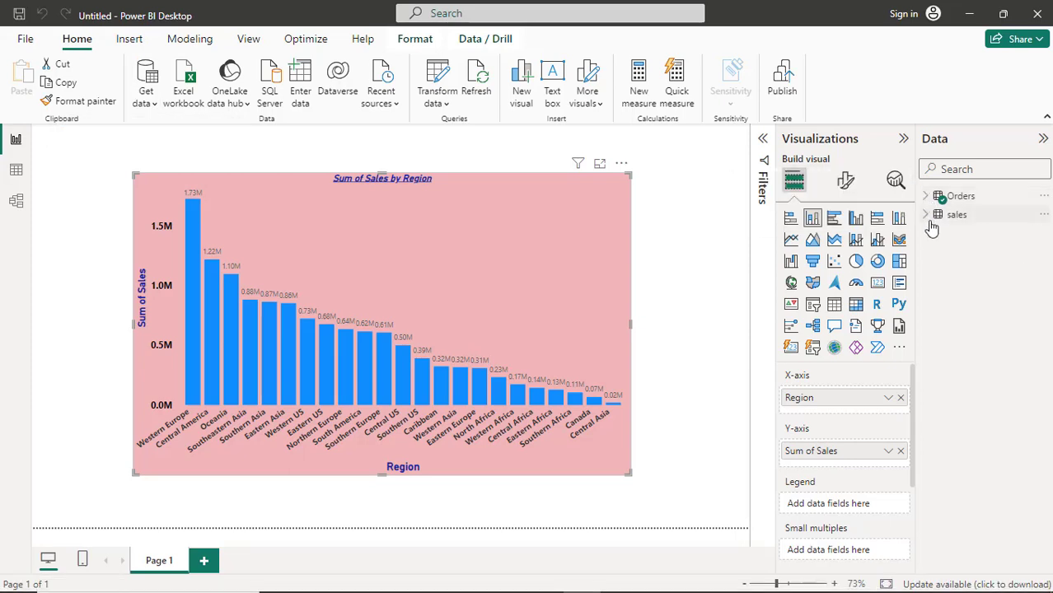
click(928, 217)
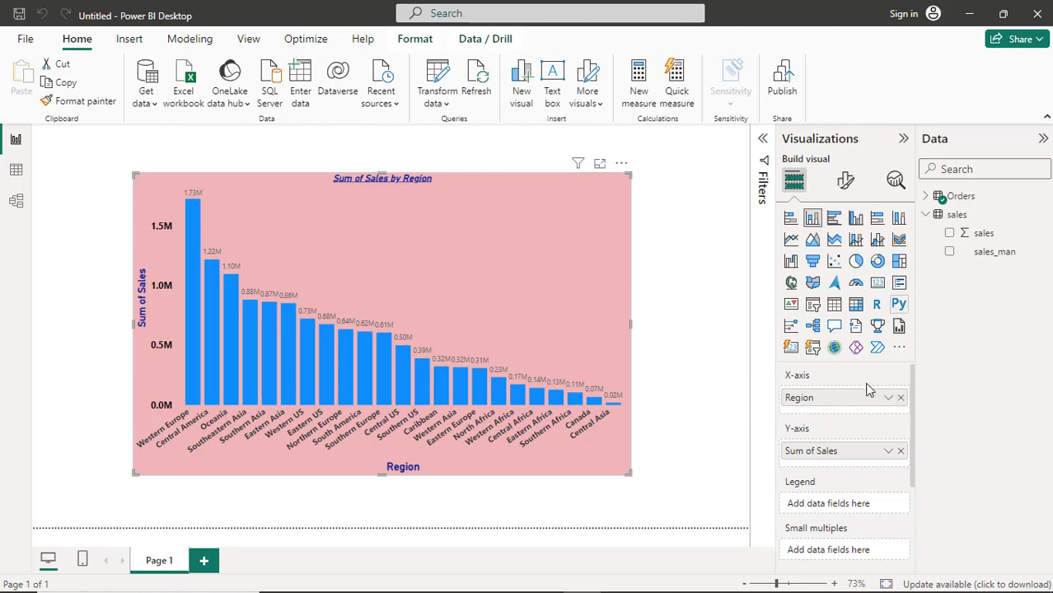
click(901, 398)
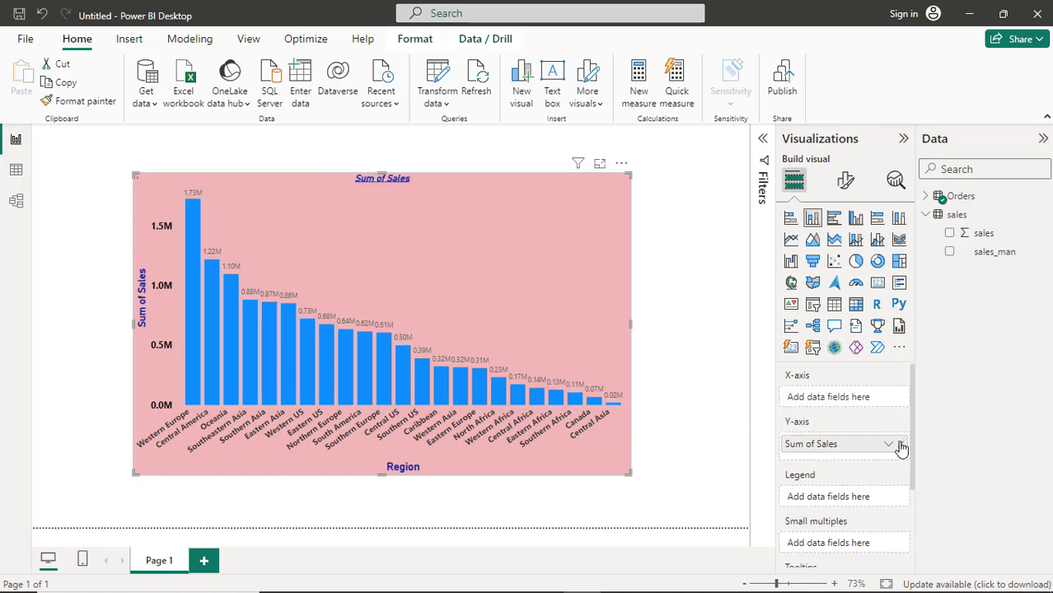
click(900, 443)
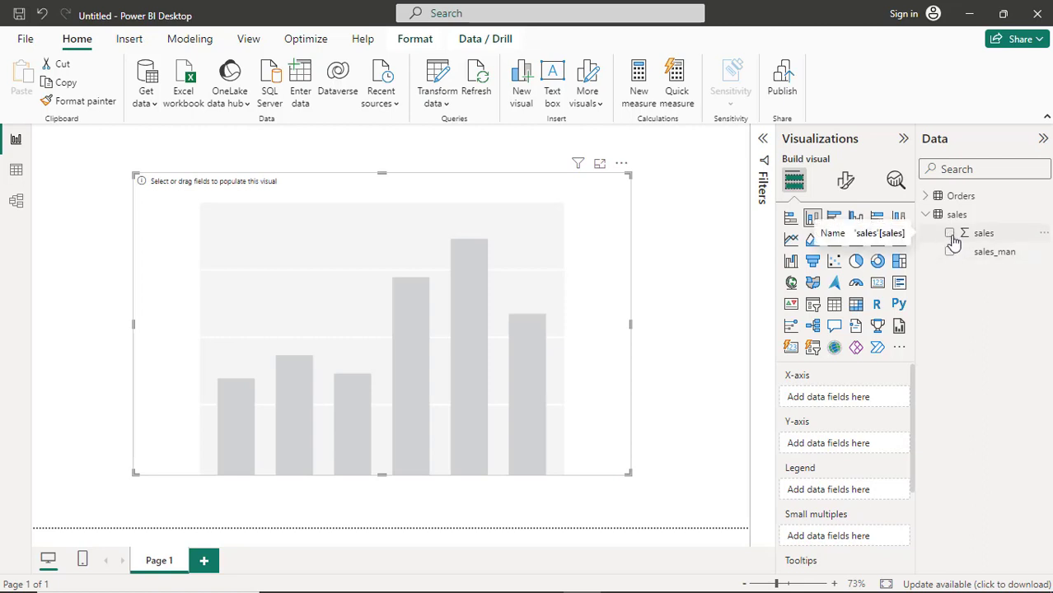
drag(951, 254, 817, 398)
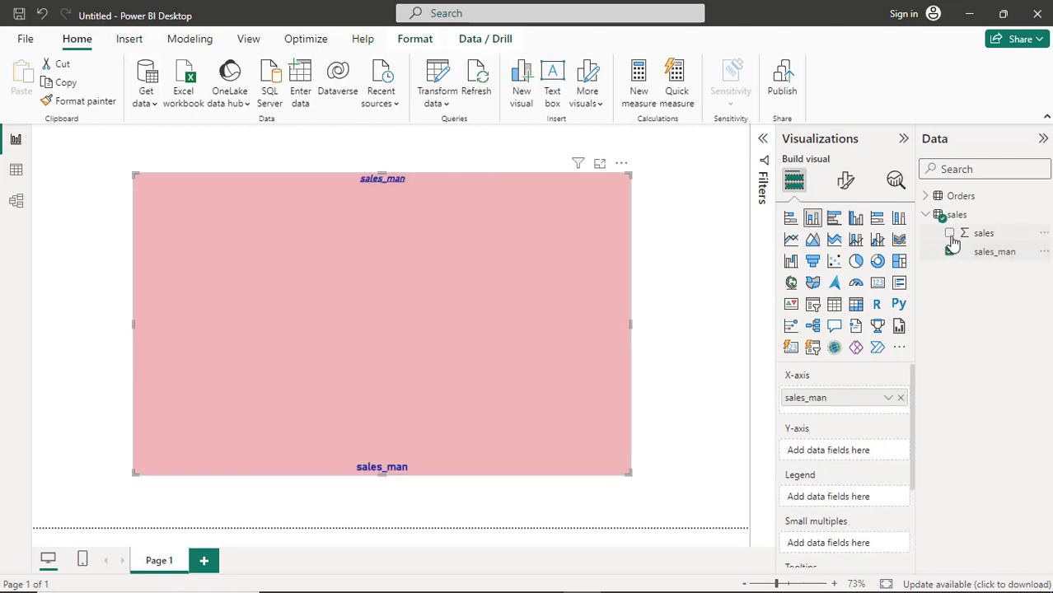
drag(956, 234, 821, 452)
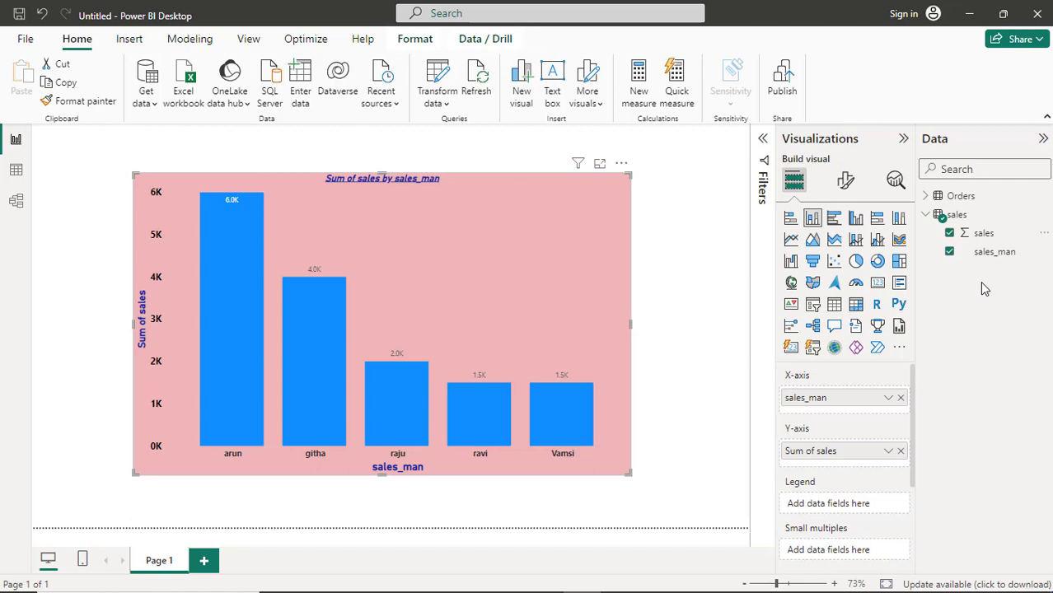
Step: Take the sales field out of the chart and add it back, with the sales table's field list collapsed
click(950, 234)
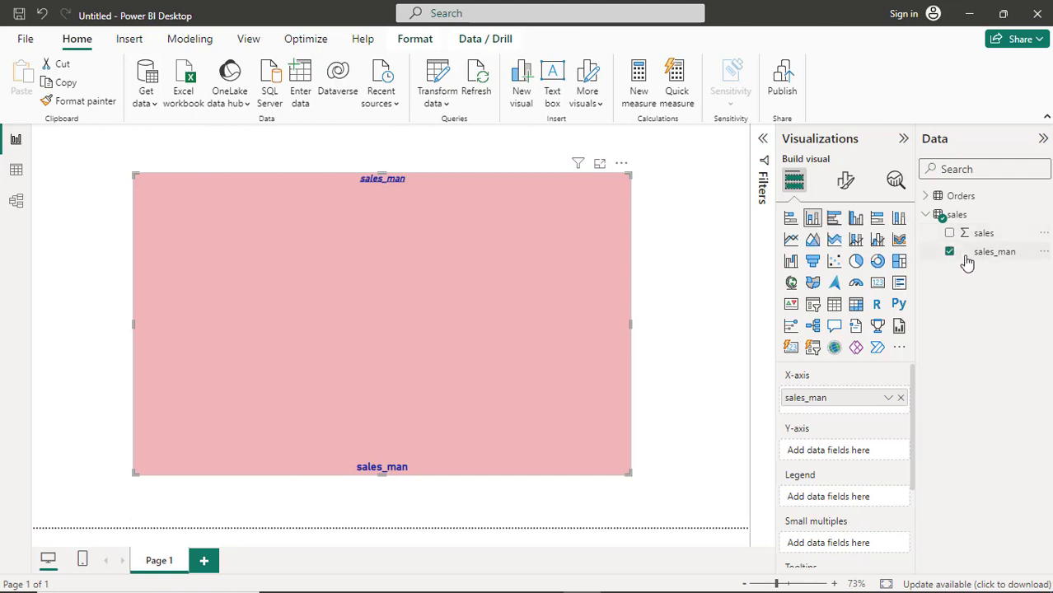
click(949, 233)
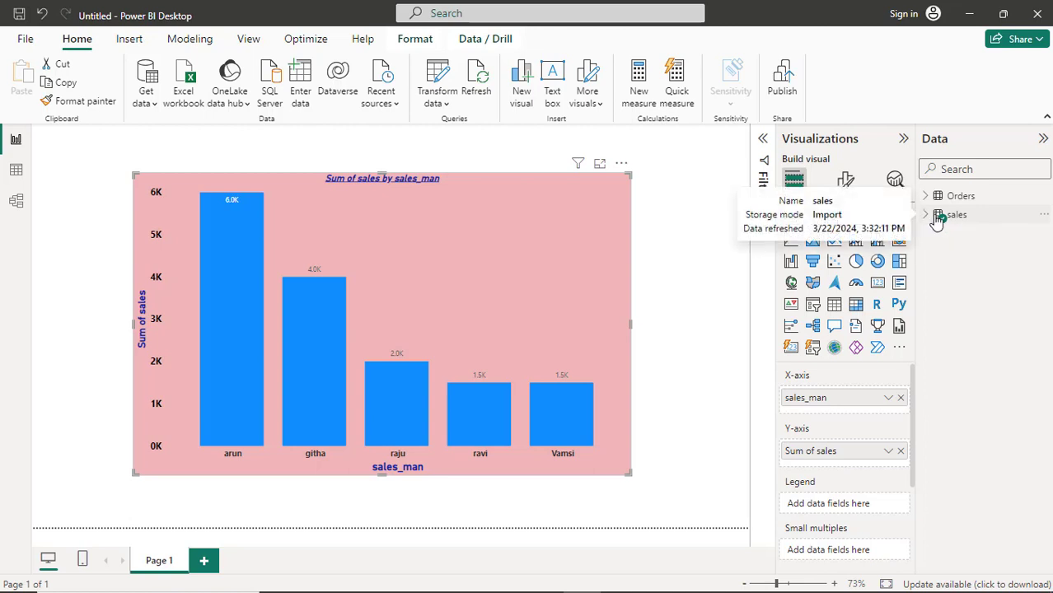
click(932, 217)
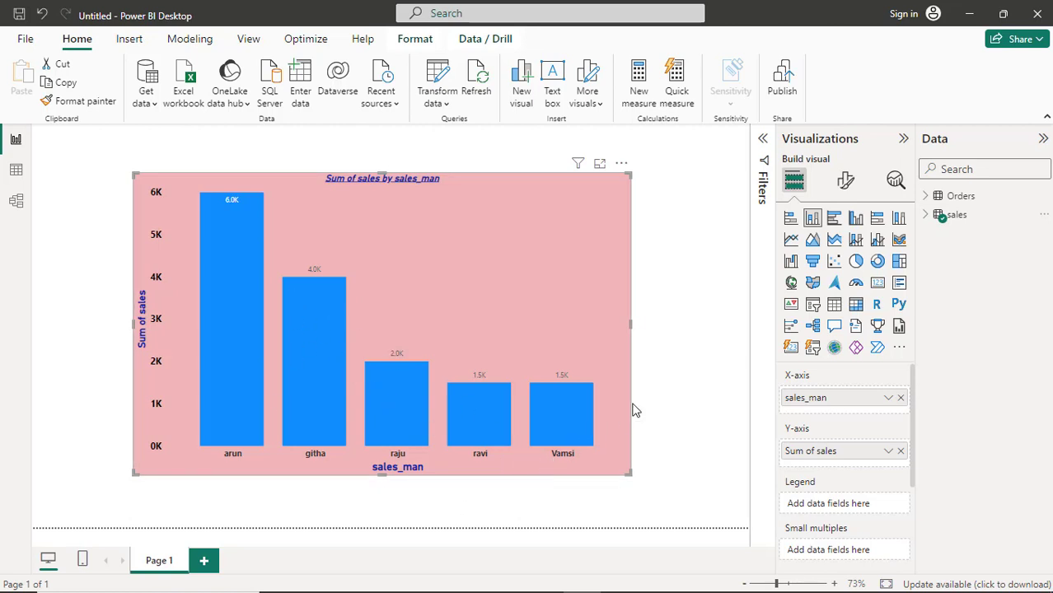
Step: Compare the sales by sales_man visual as a pie chart and a stacked column chart, and end with a stacked bar chart
click(856, 262)
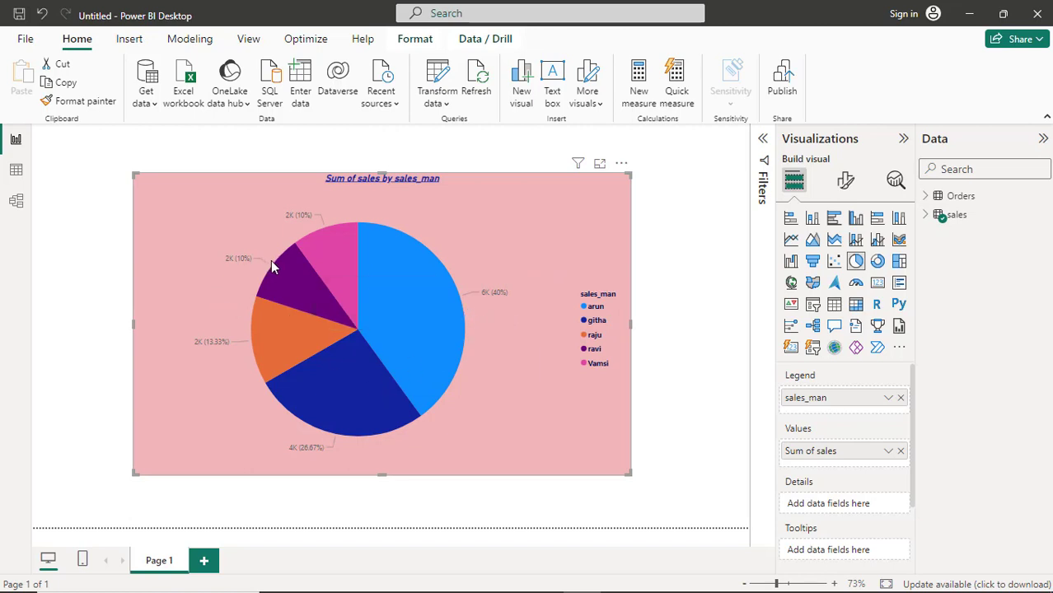
click(813, 219)
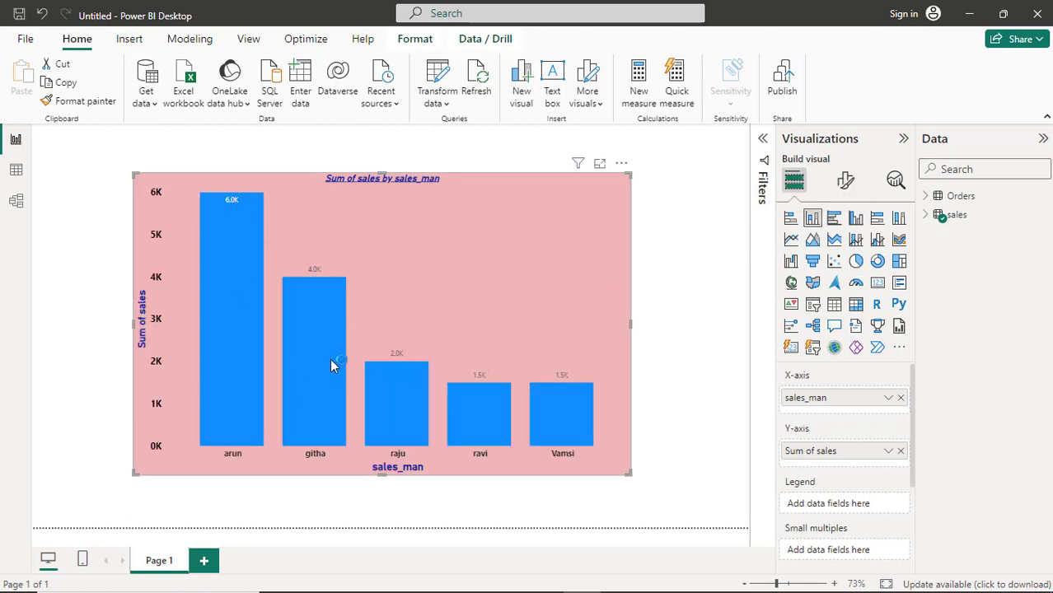
click(856, 262)
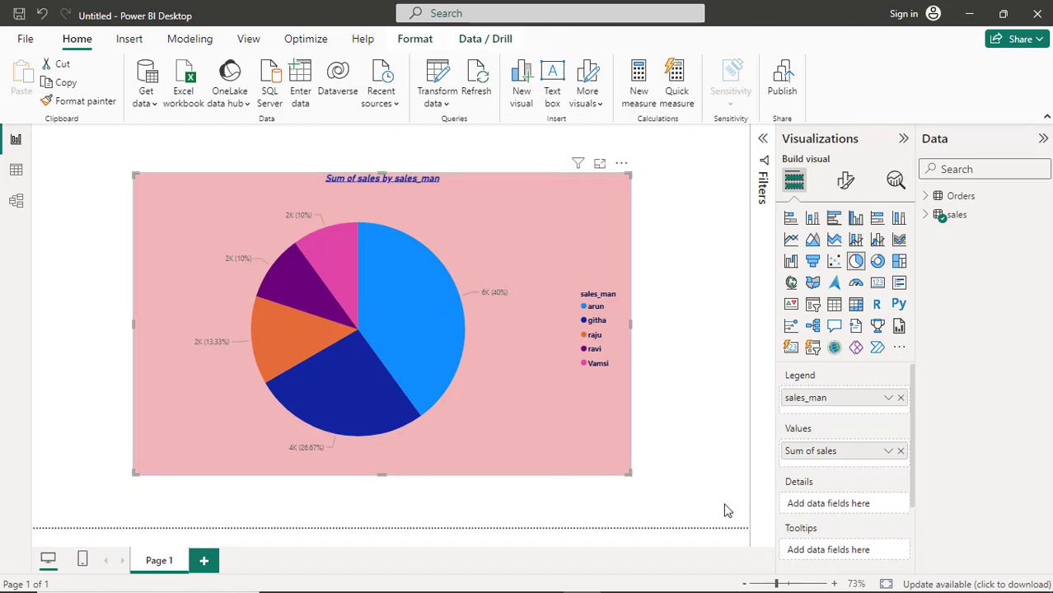
click(796, 220)
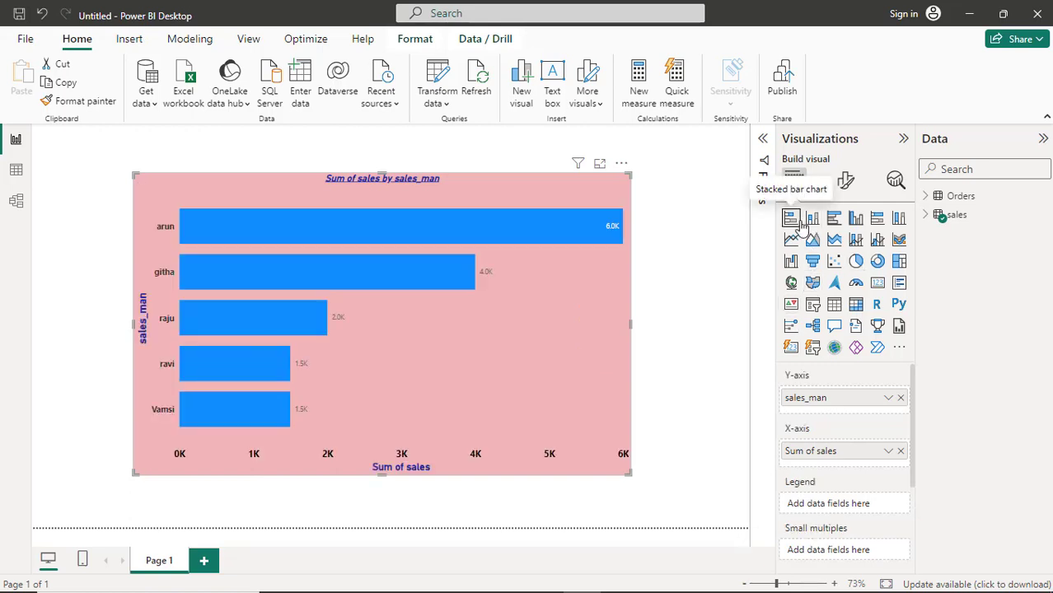